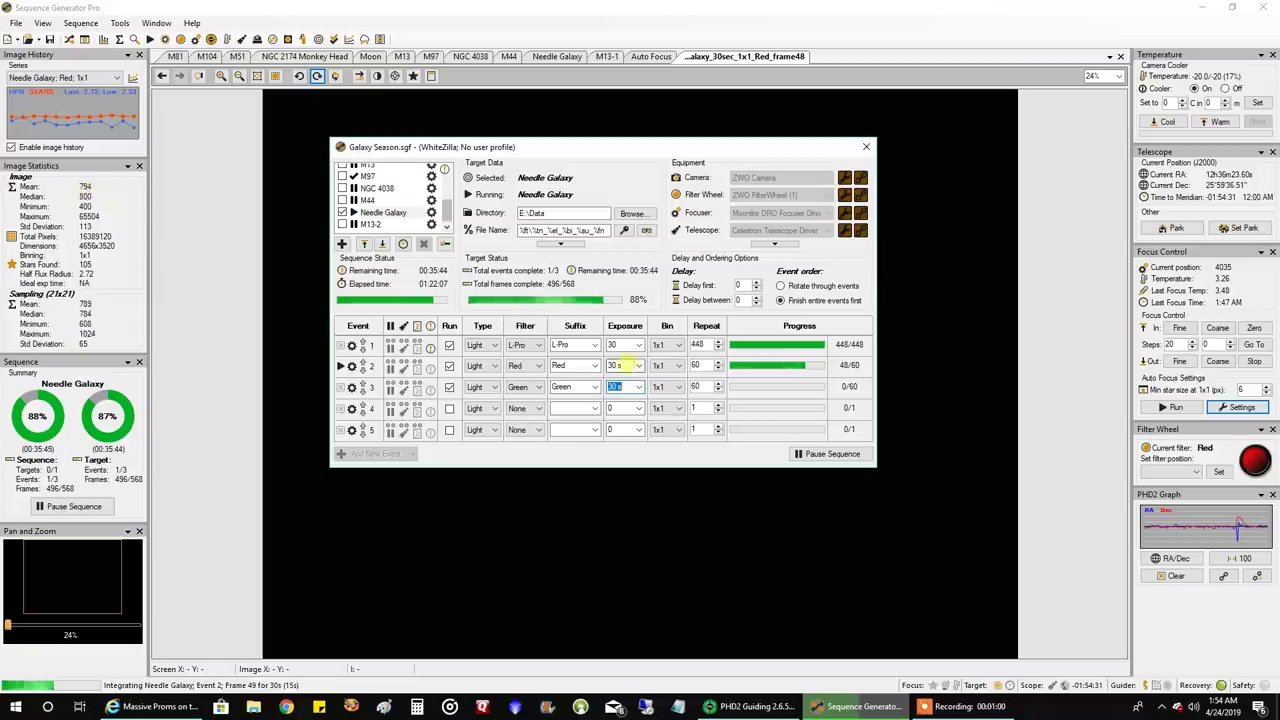
# Open the gear menu on event 2 (Red) of the Needle Galaxy sequence.
pyautogui.click(351, 383)
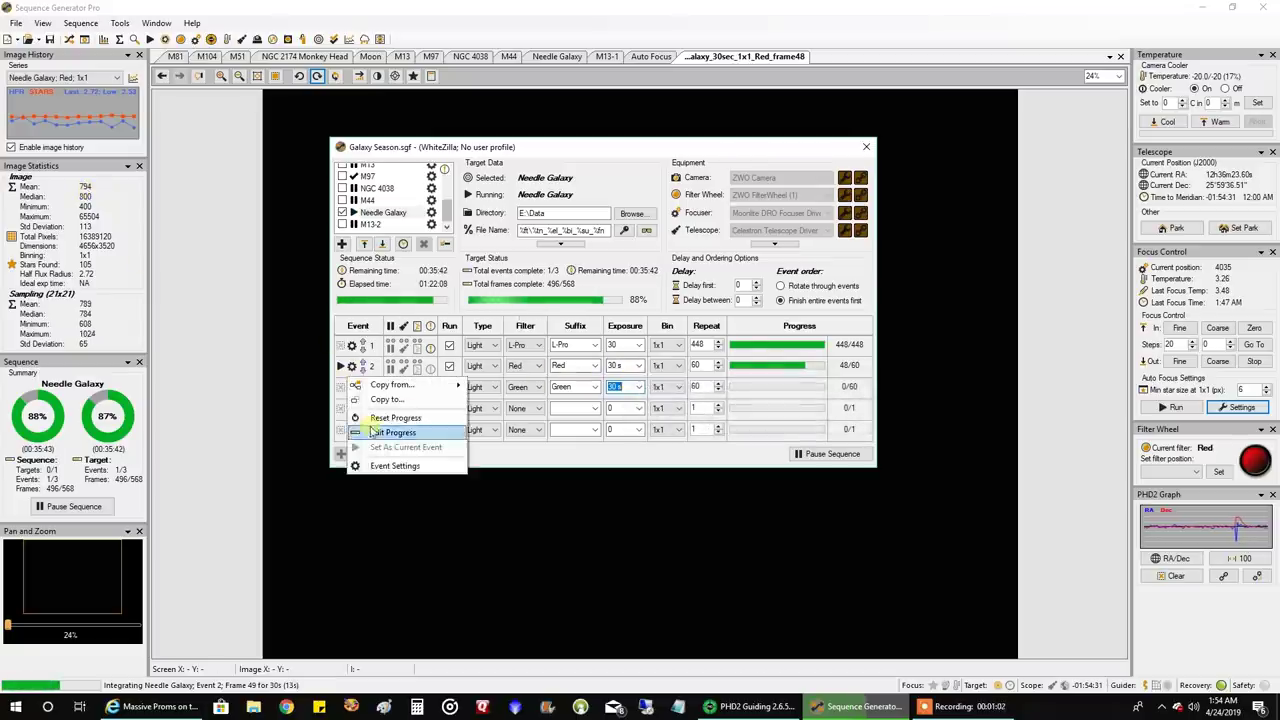
# Check the Red event's settings (gain 75, offset 15), then switch to PHD2 Guiding.
pyautogui.click(378, 465)
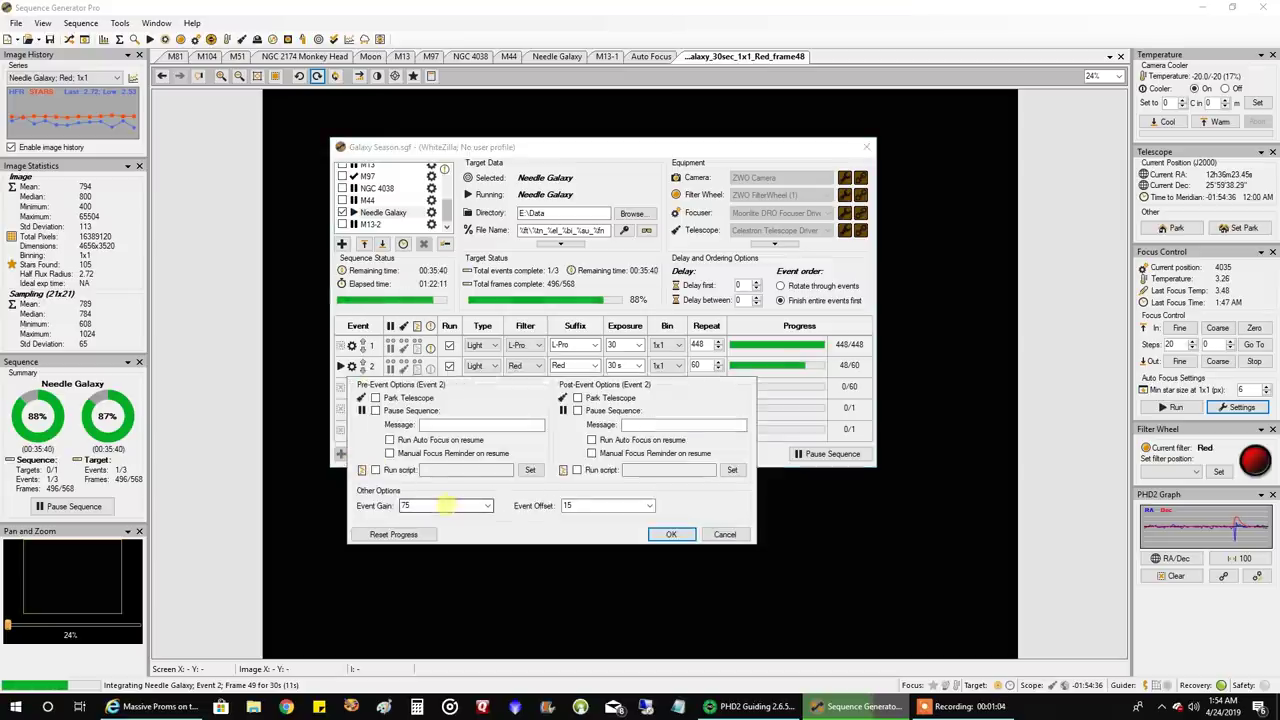
pyautogui.click(668, 535)
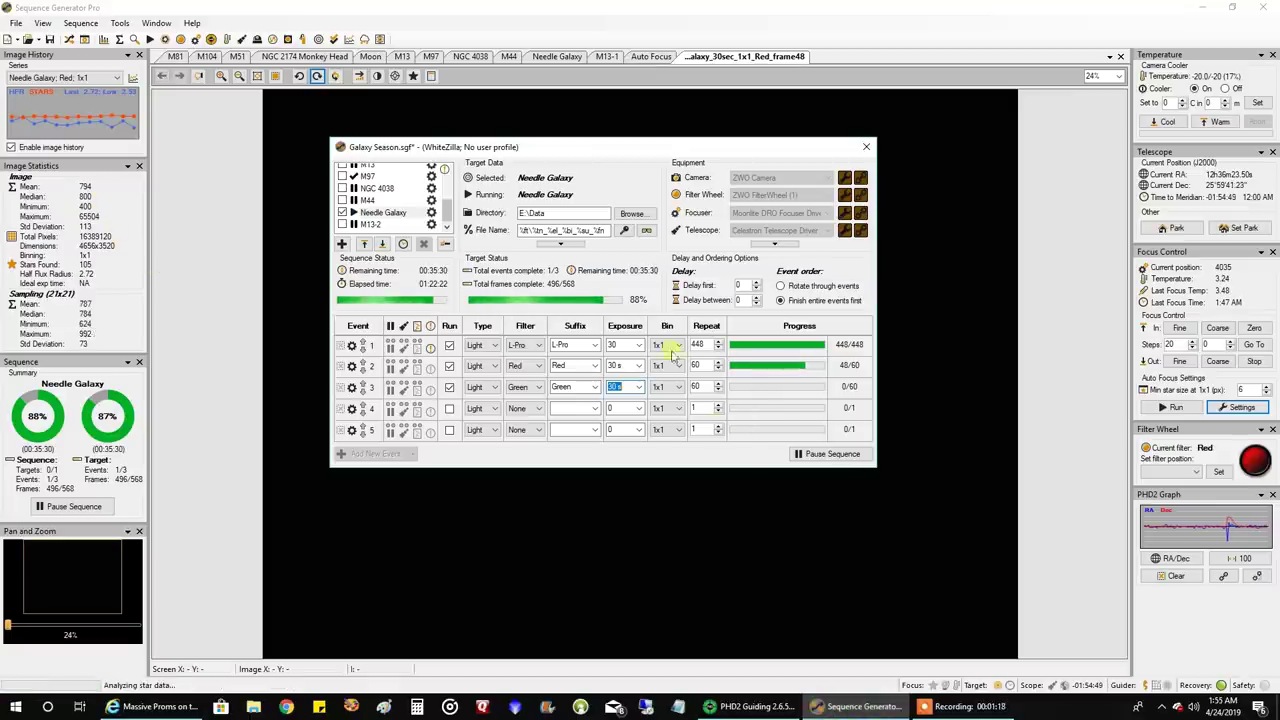
pyautogui.click(750, 706)
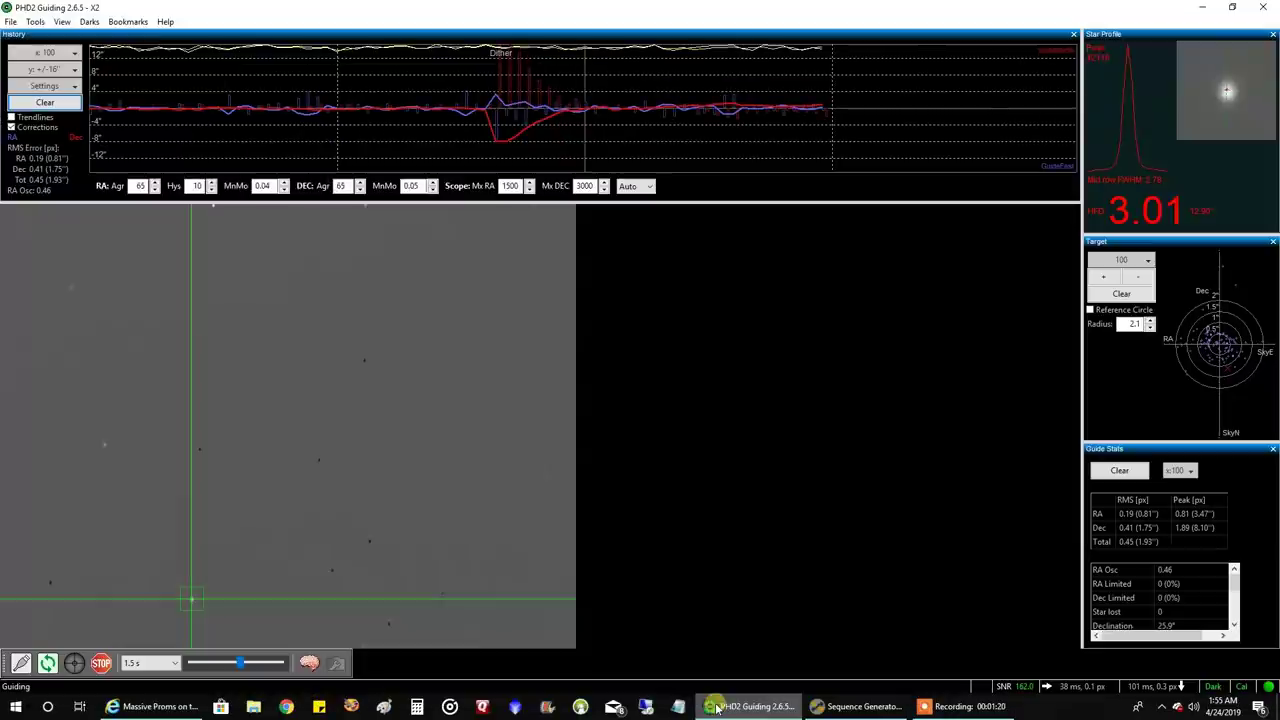
# Clear PHD2's guiding history and statistics, then return to Sequence Generator Pro.
pyautogui.click(79, 108)
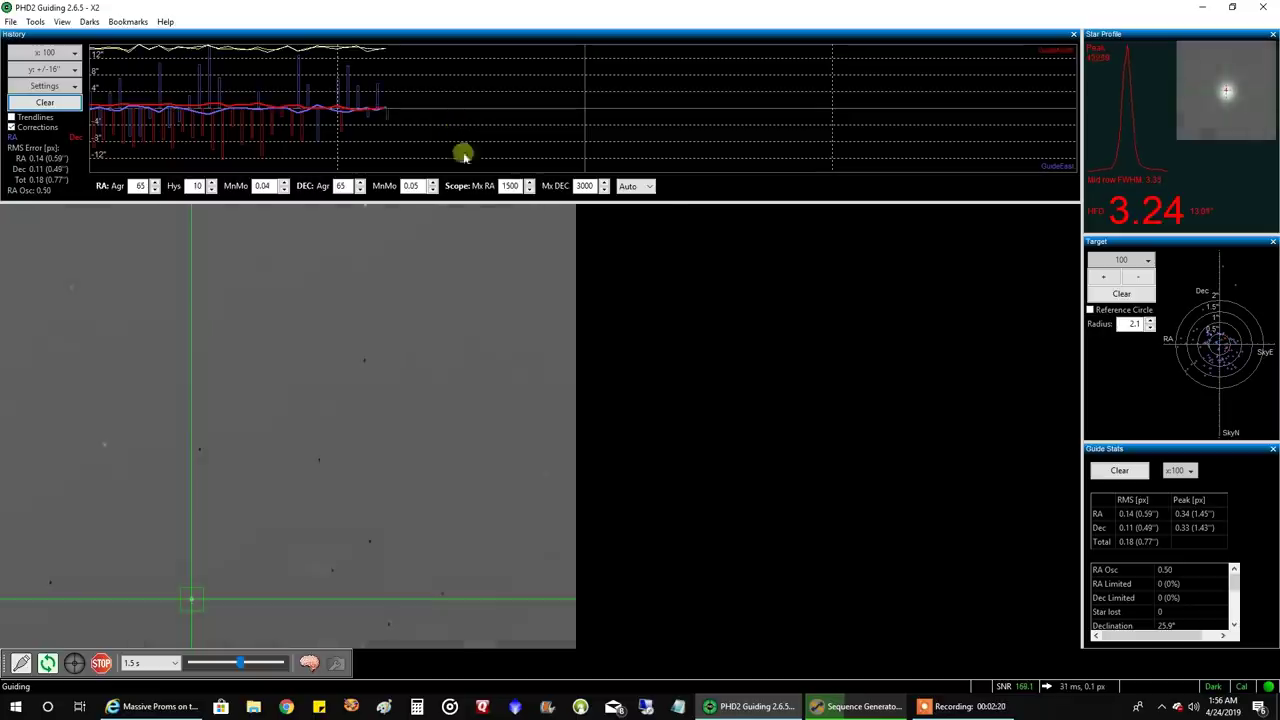
pyautogui.click(820, 708)
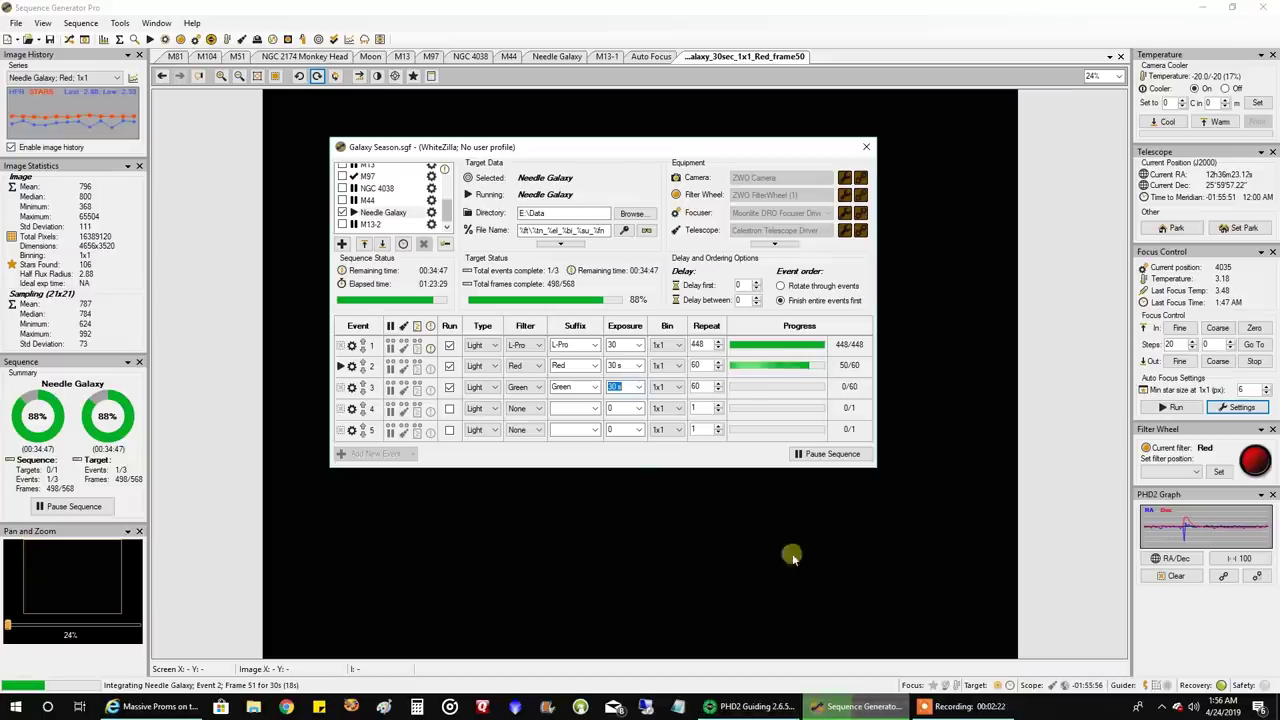
# Close the sequence window and apply a medium auto stretch to the Red frame.
pyautogui.click(866, 143)
pyautogui.rightClick(651, 178)
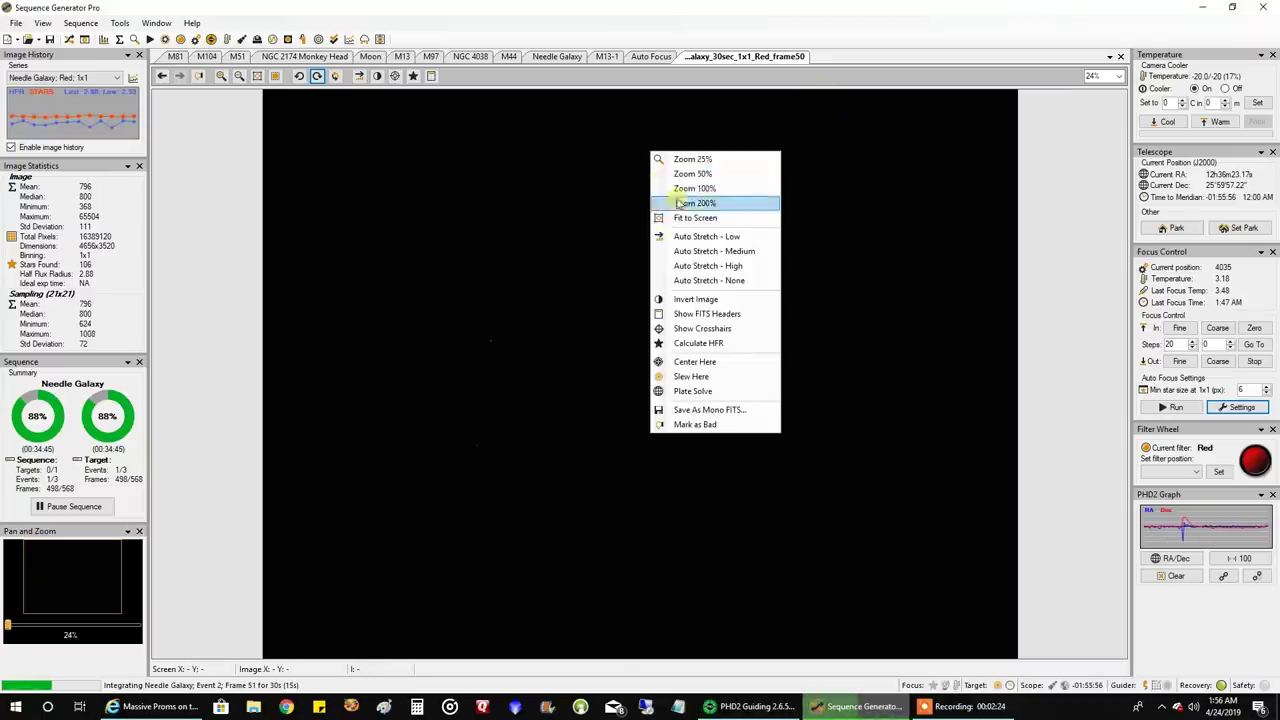
pyautogui.click(689, 251)
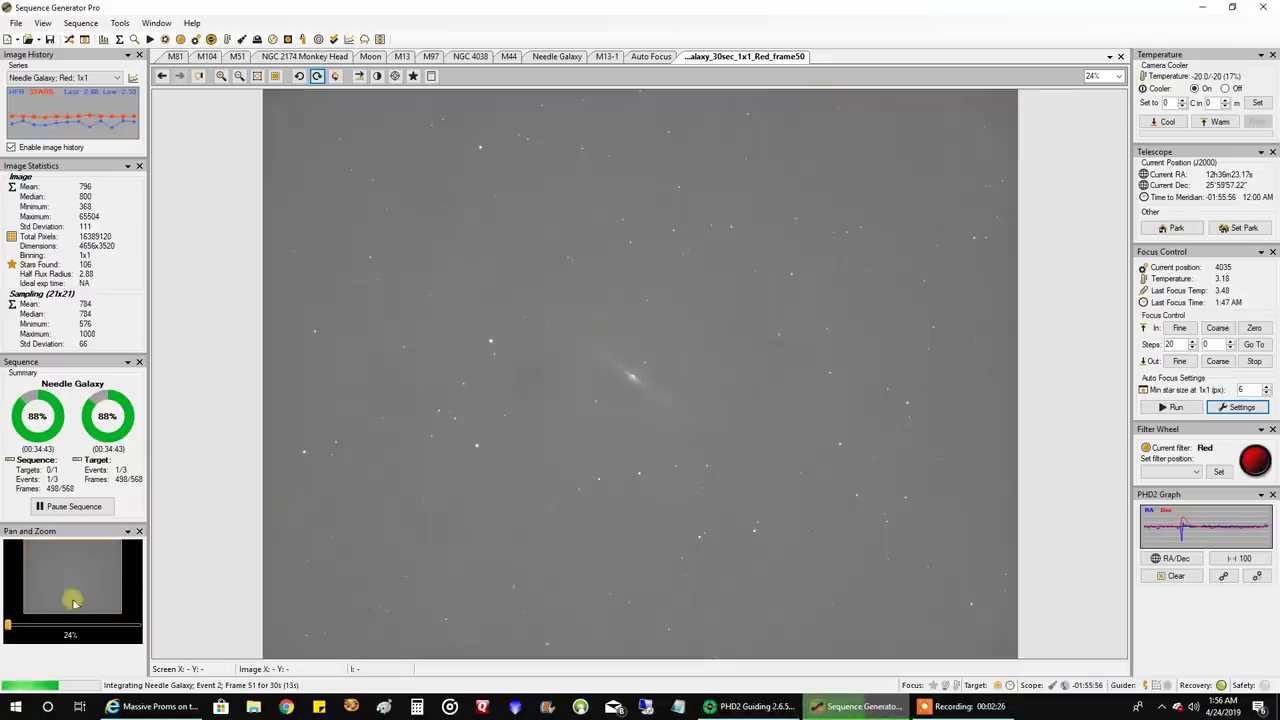
pyautogui.moveTo(7, 624); pyautogui.dragTo(28, 622)
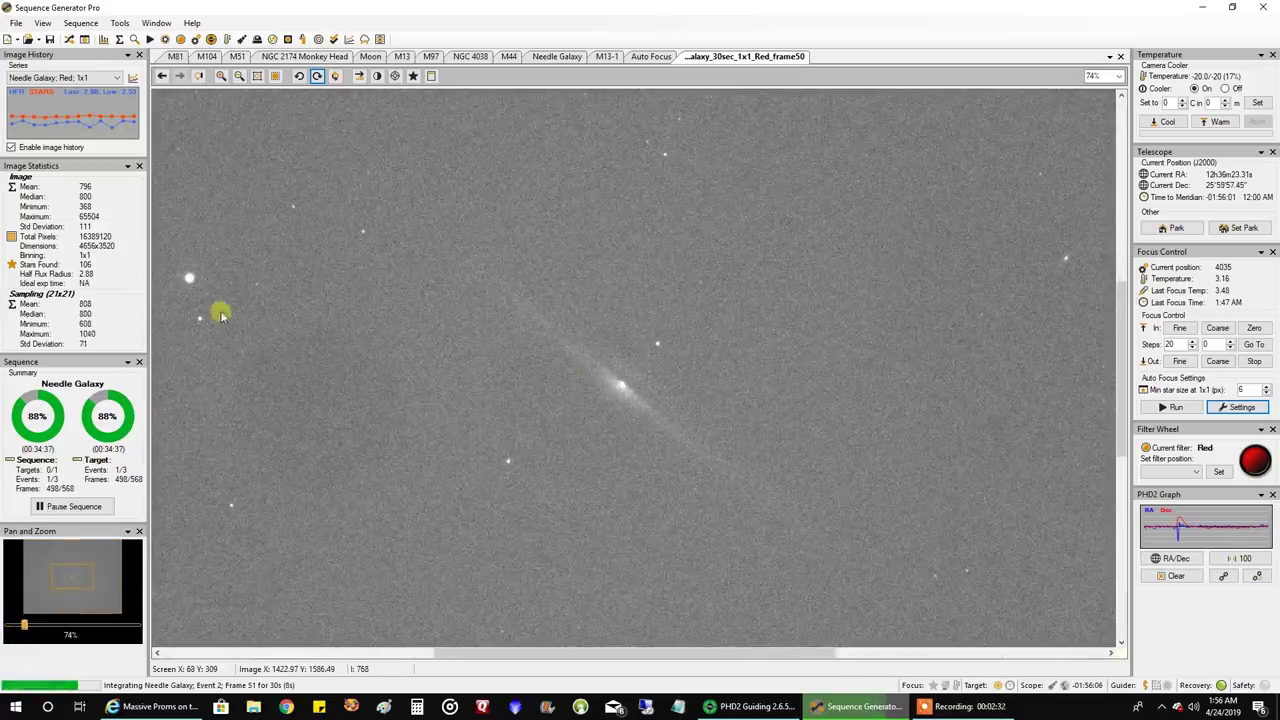
pyautogui.click(12, 622)
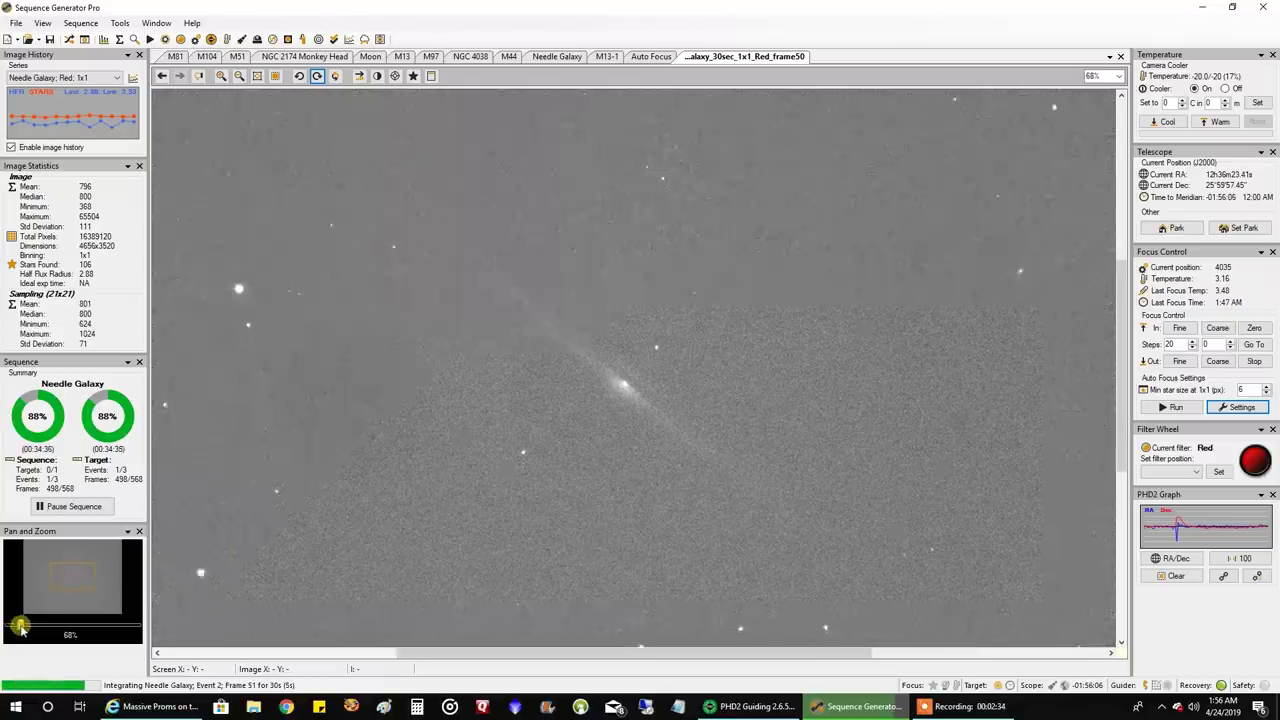
pyautogui.scroll(-3, 345, 663)
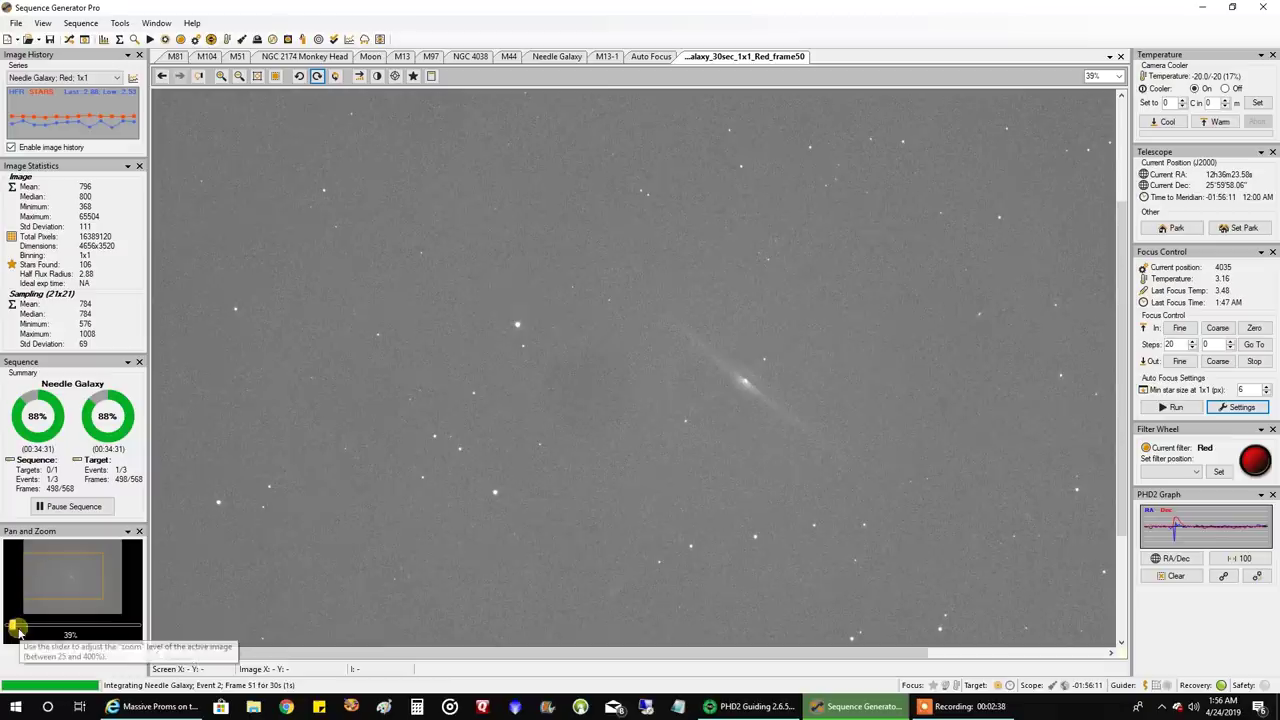
pyautogui.scroll(3, 20, 625)
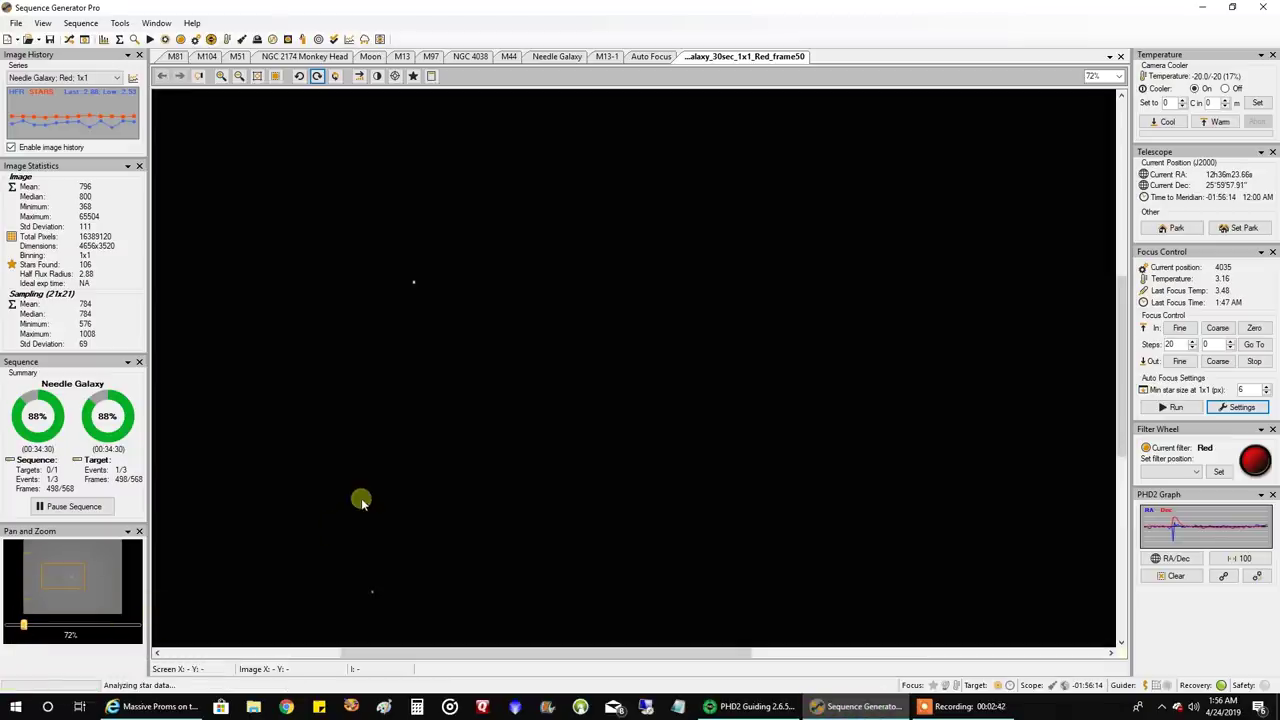
# Medium auto stretch the new Red frame, pan across it, then fit it to screen.
pyautogui.rightClick(426, 288)
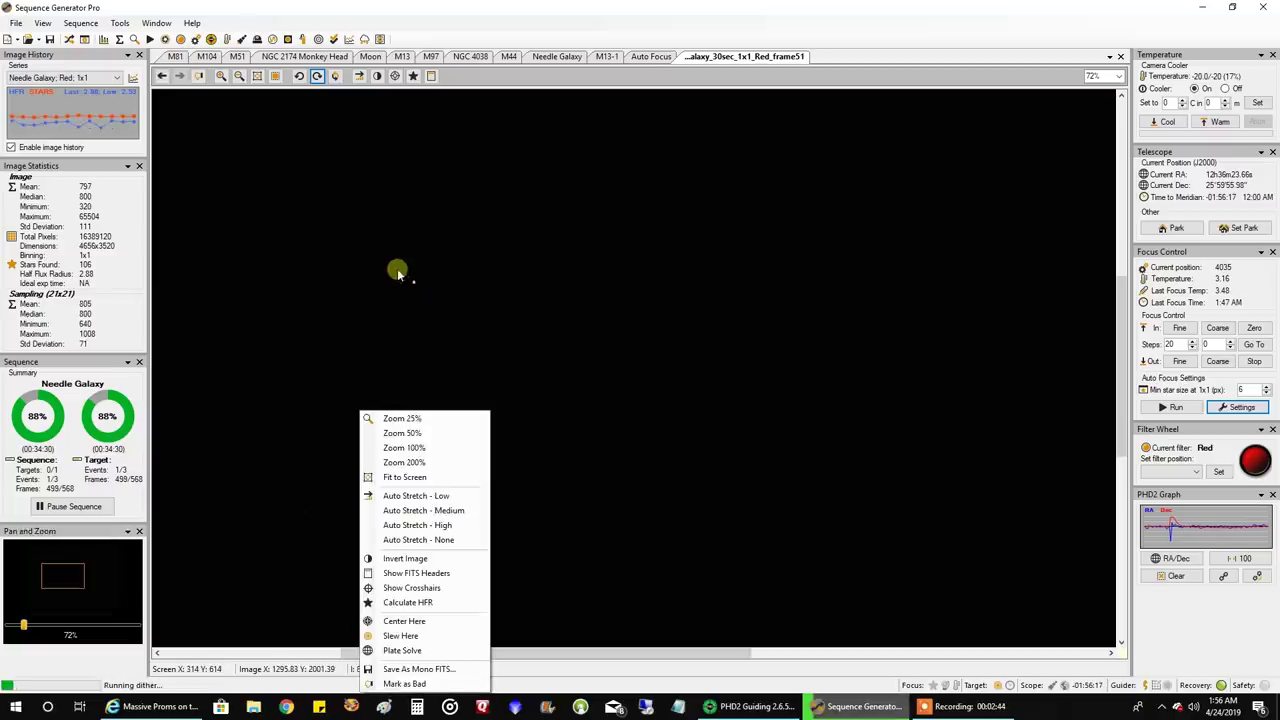
pyautogui.click(408, 514)
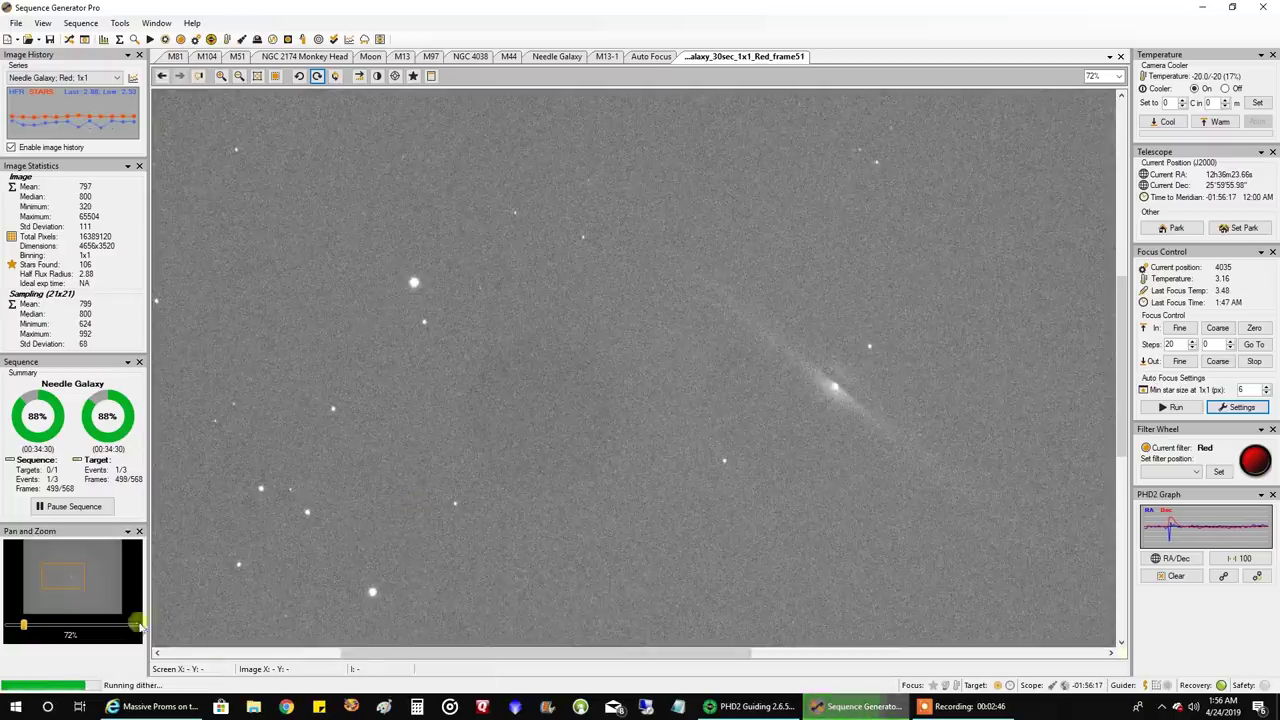
pyautogui.click(274, 654)
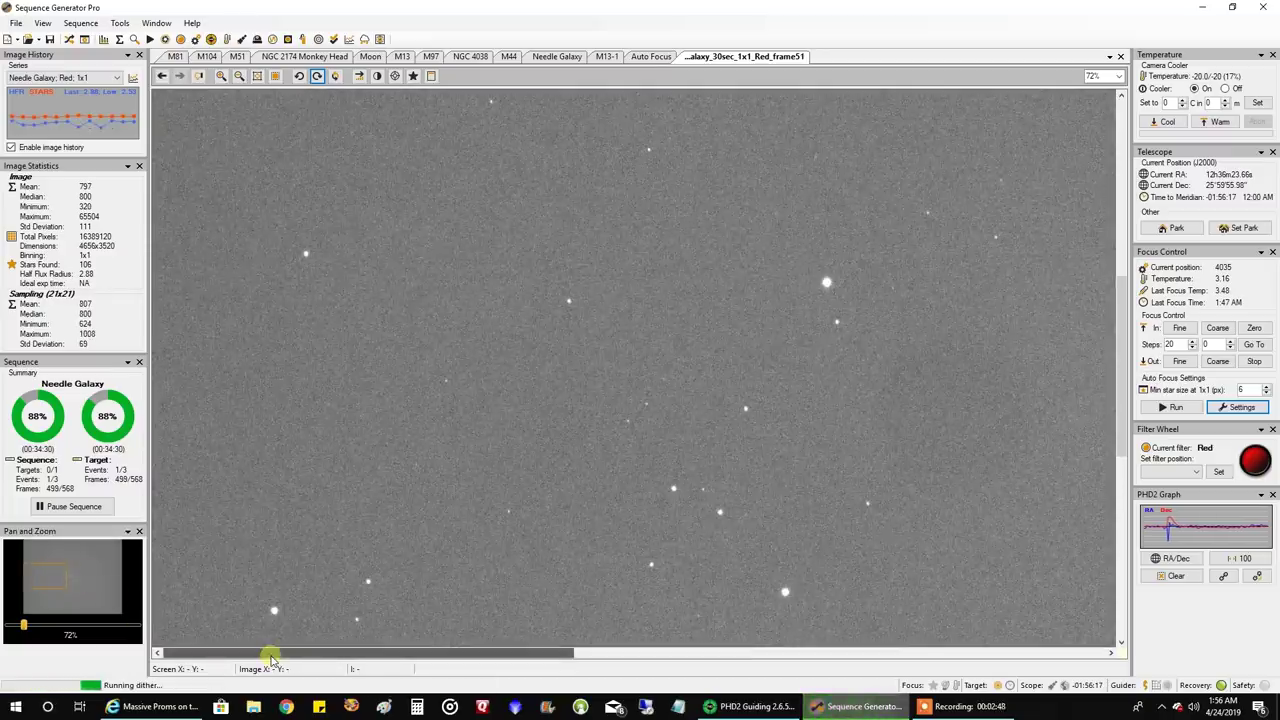
pyautogui.moveTo(277, 660); pyautogui.dragTo(1175, 577)
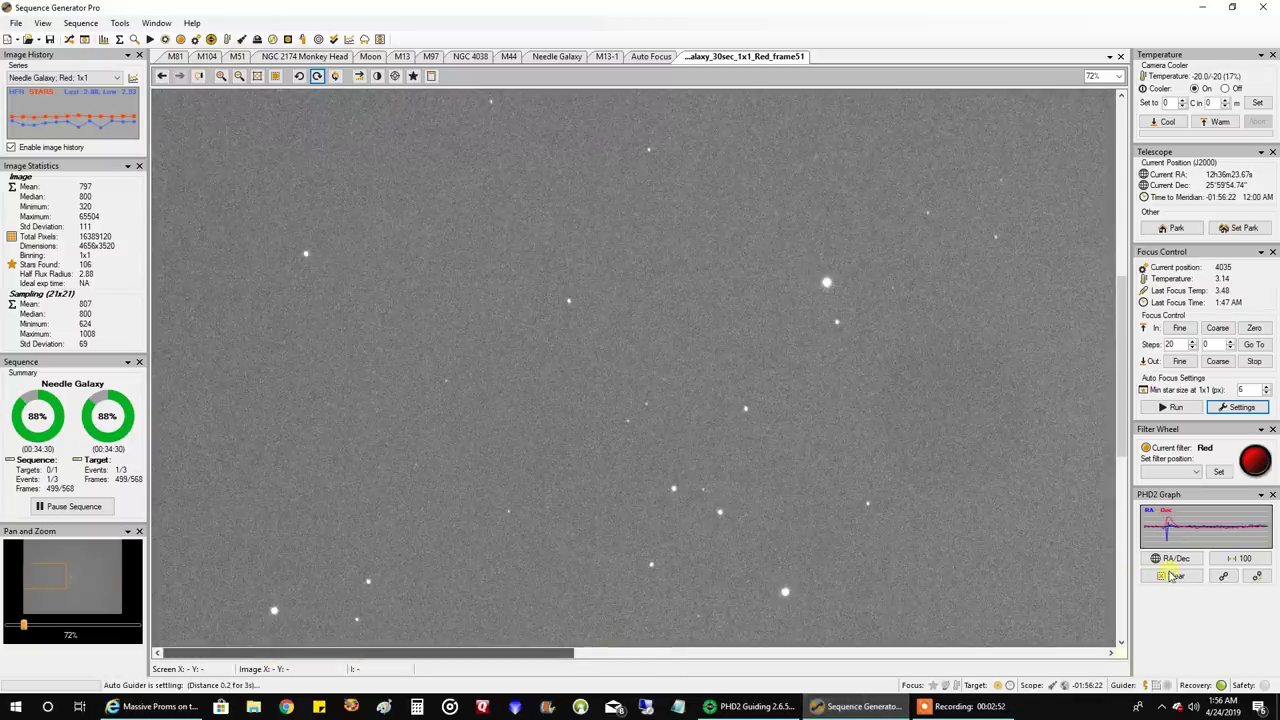
pyautogui.moveTo(1121, 440); pyautogui.dragTo(1120, 636)
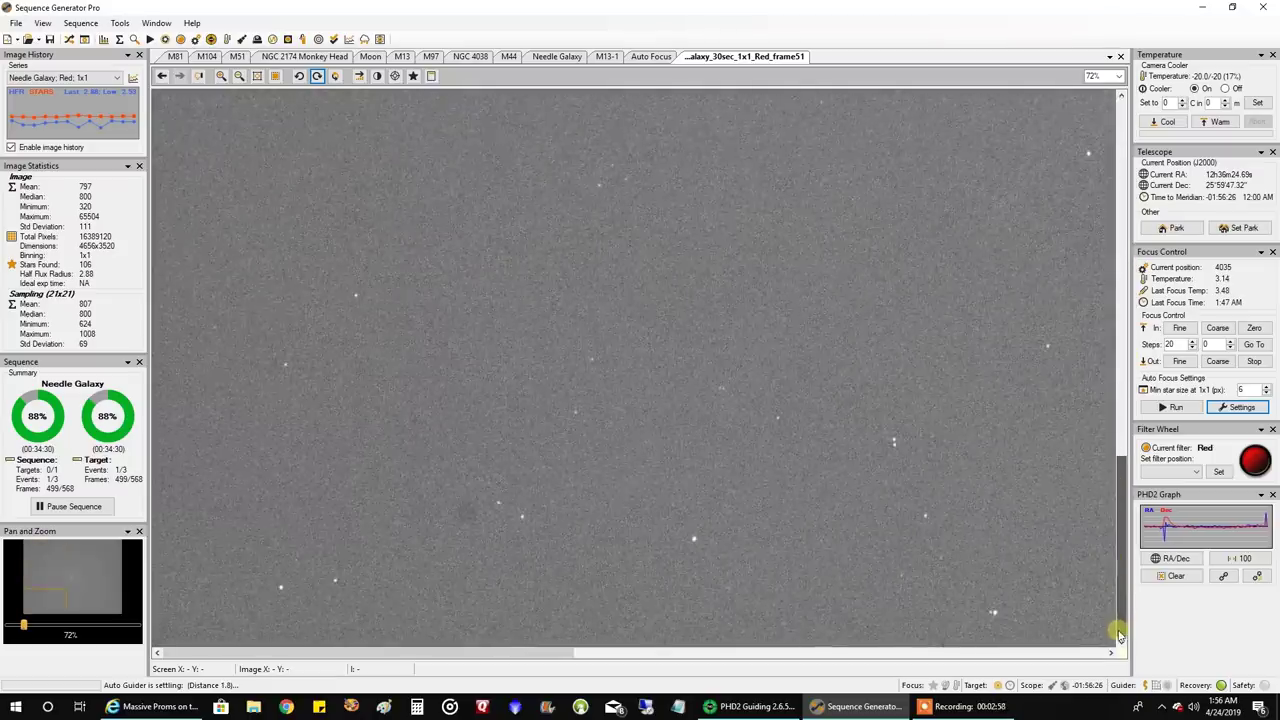
pyautogui.click(871, 651)
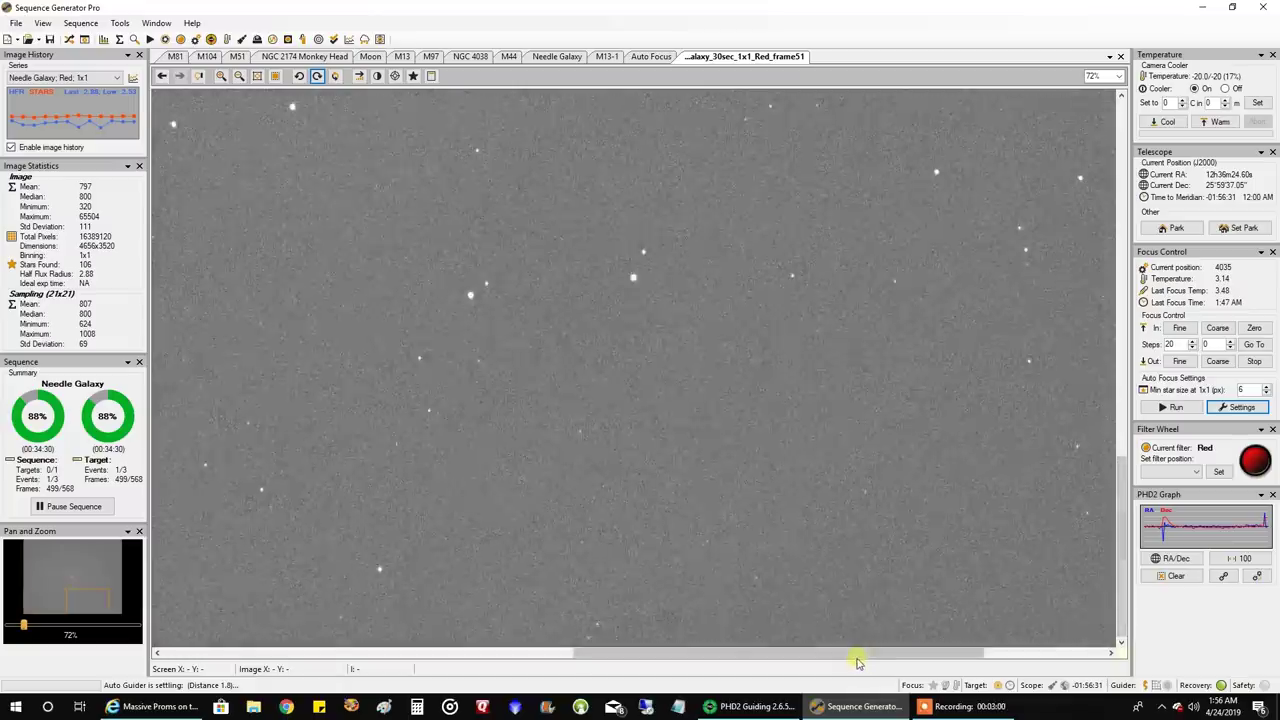
pyautogui.click(543, 654)
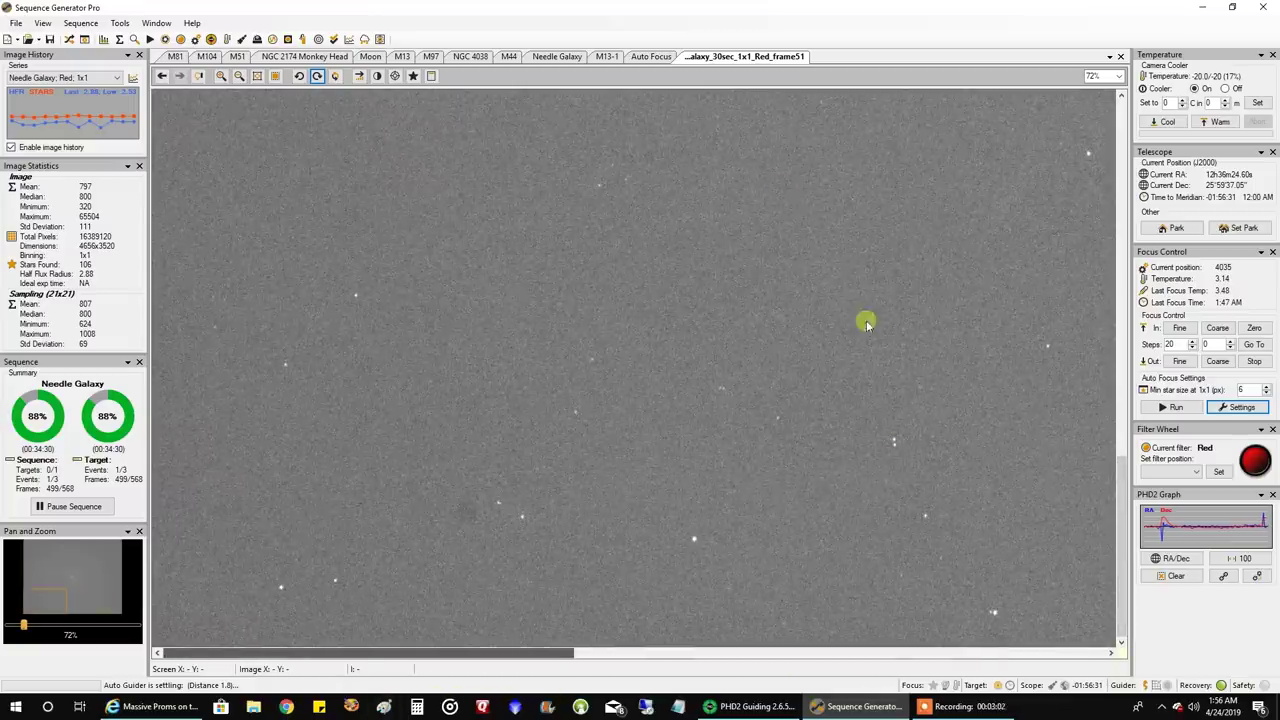
pyautogui.rightClick(784, 168)
pyautogui.click(818, 230)
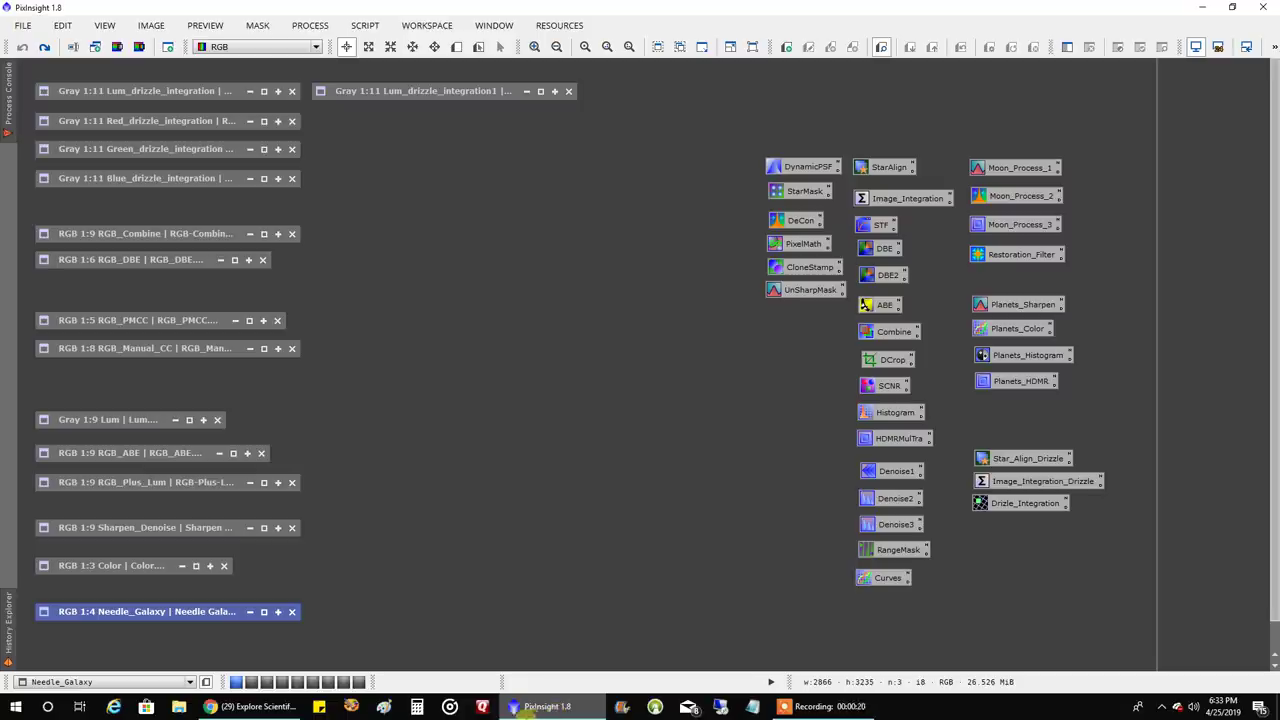
# Switch from PixInsight to the Explore Scientific USA Facebook page in Chrome.
pyautogui.click(250, 706)
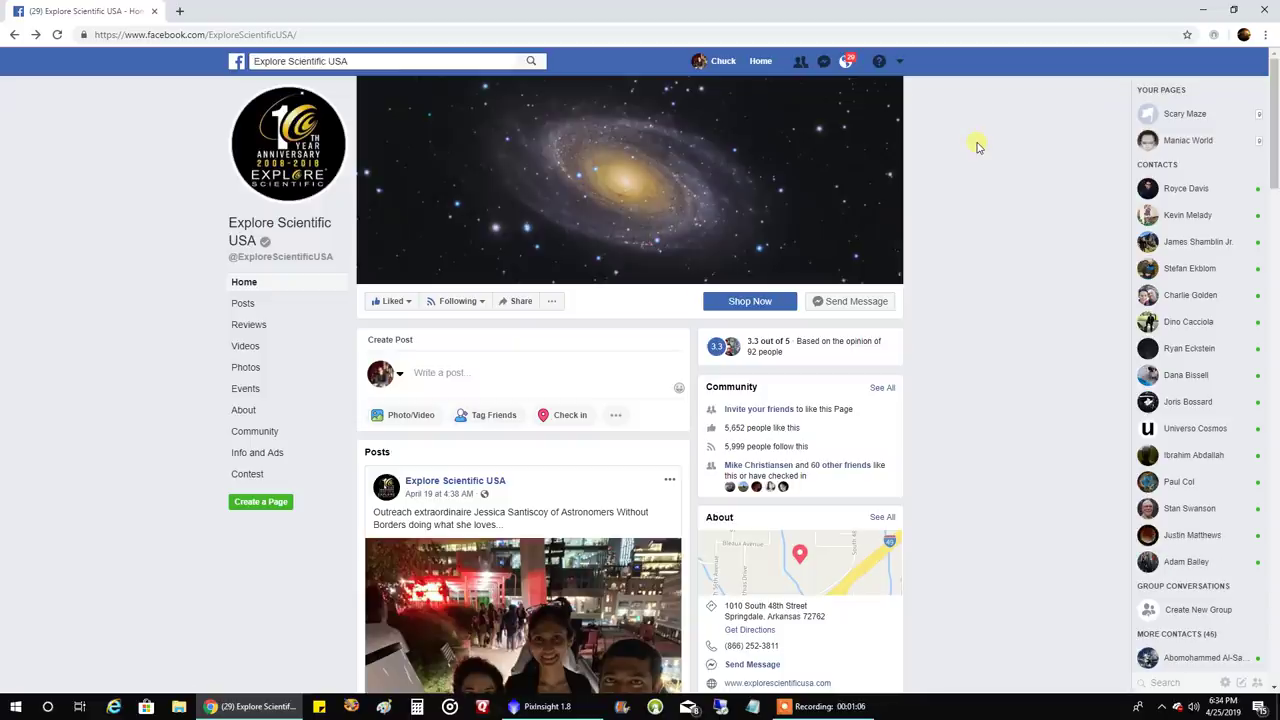
# Return from the Explore Scientific USA Facebook page to PixInsight 1.8.
pyautogui.click(535, 710)
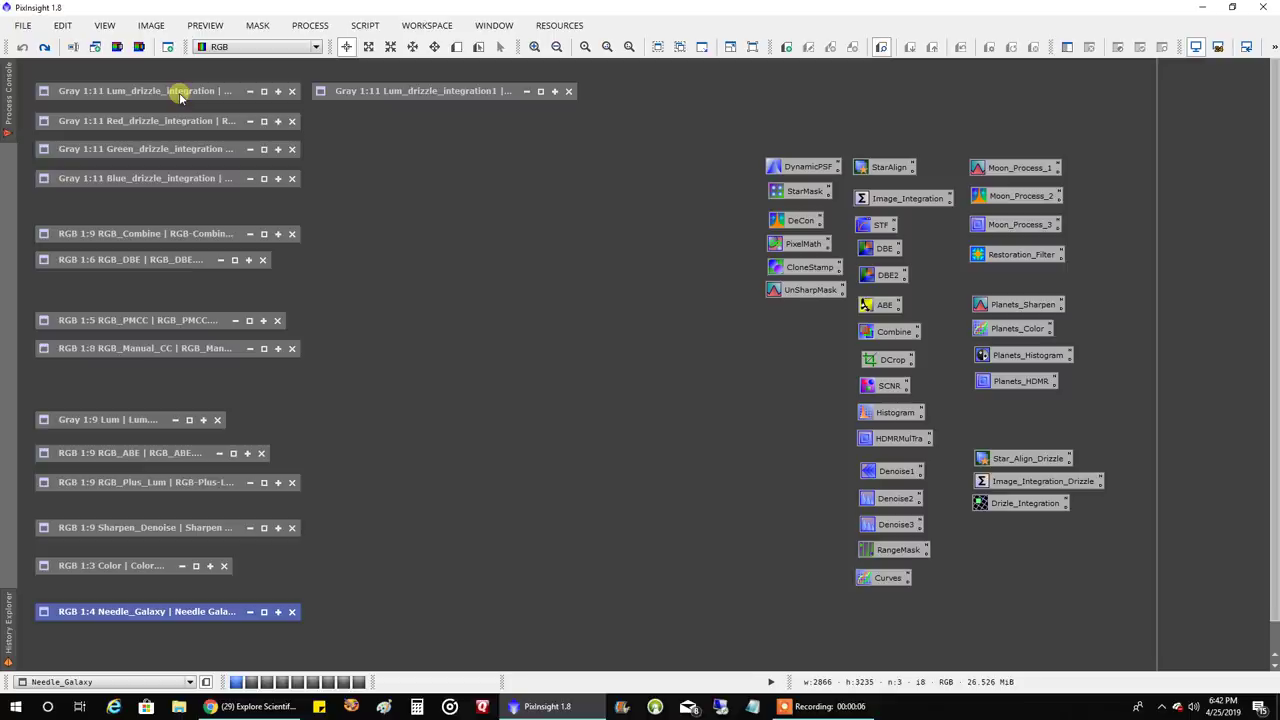
# Restore the Lum_drizzle_integration image and position it on the left of the workspace.
pyautogui.doubleClick(180, 95)
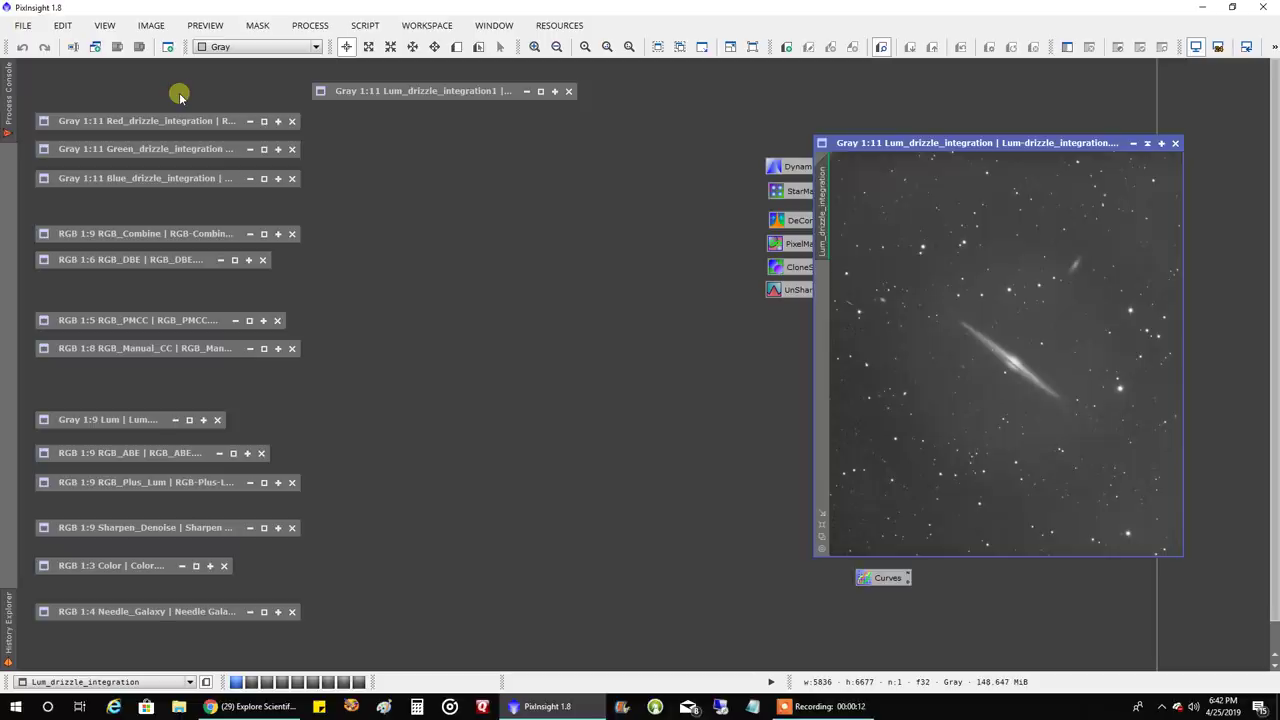
pyautogui.moveTo(912, 145); pyautogui.dragTo(165, 143)
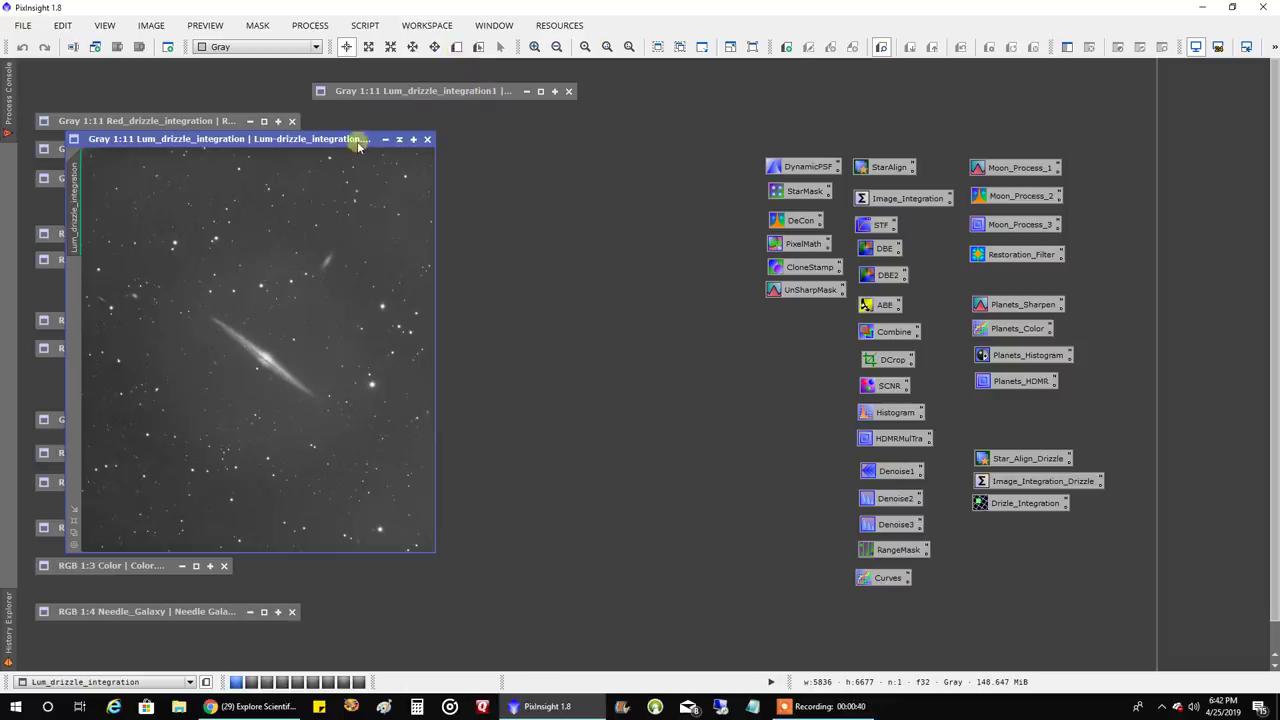
pyautogui.moveTo(362, 141); pyautogui.dragTo(358, 134)
pyautogui.doubleClick(438, 90)
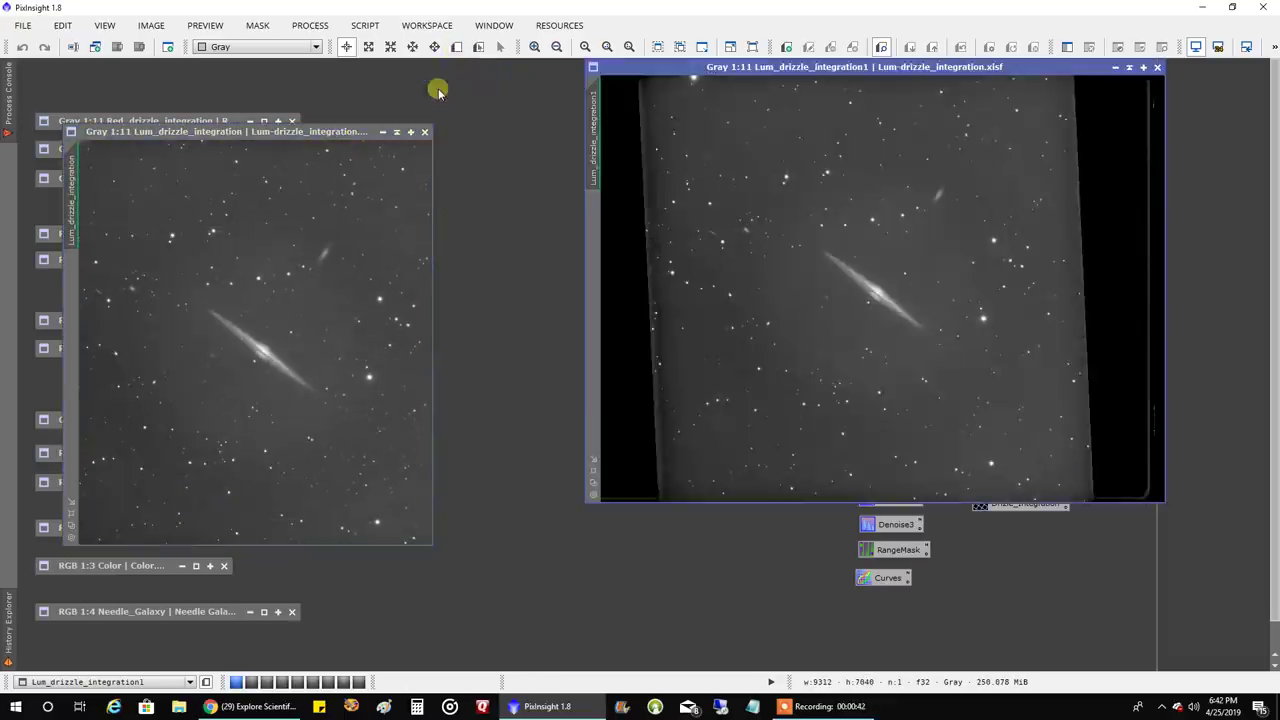
pyautogui.moveTo(853, 77); pyautogui.dragTo(818, 124)
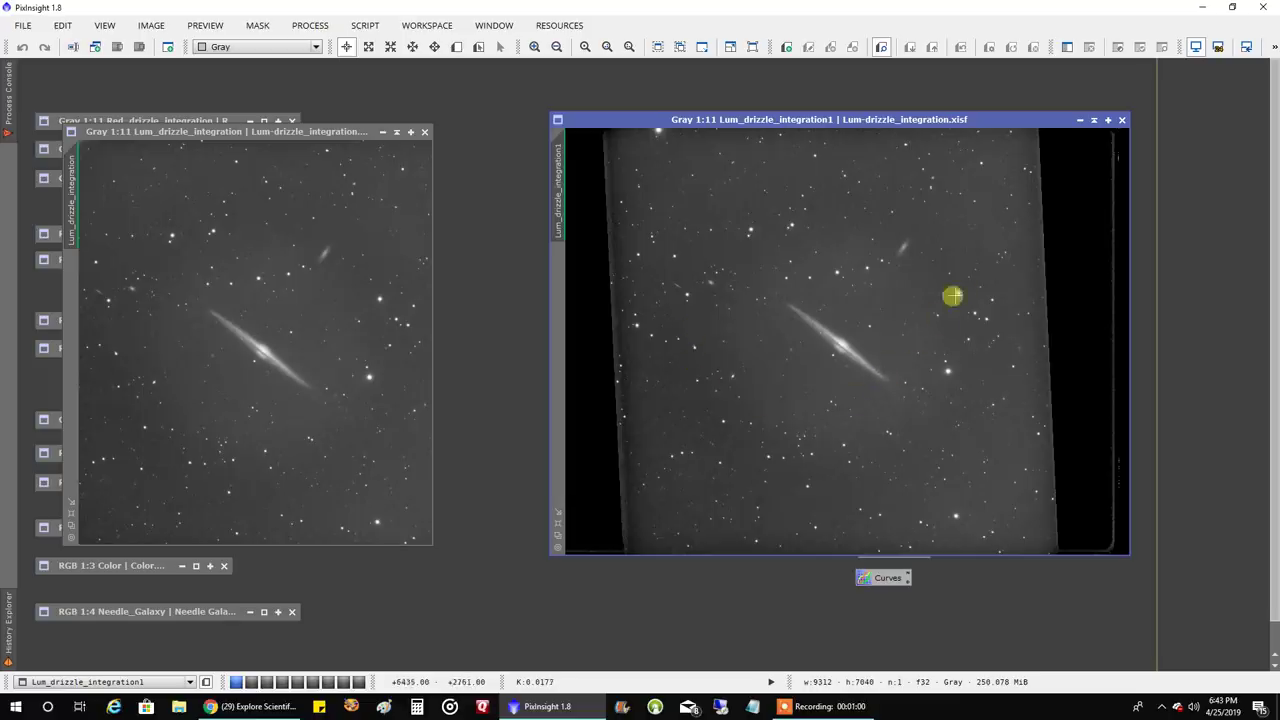
pyautogui.click(1088, 119)
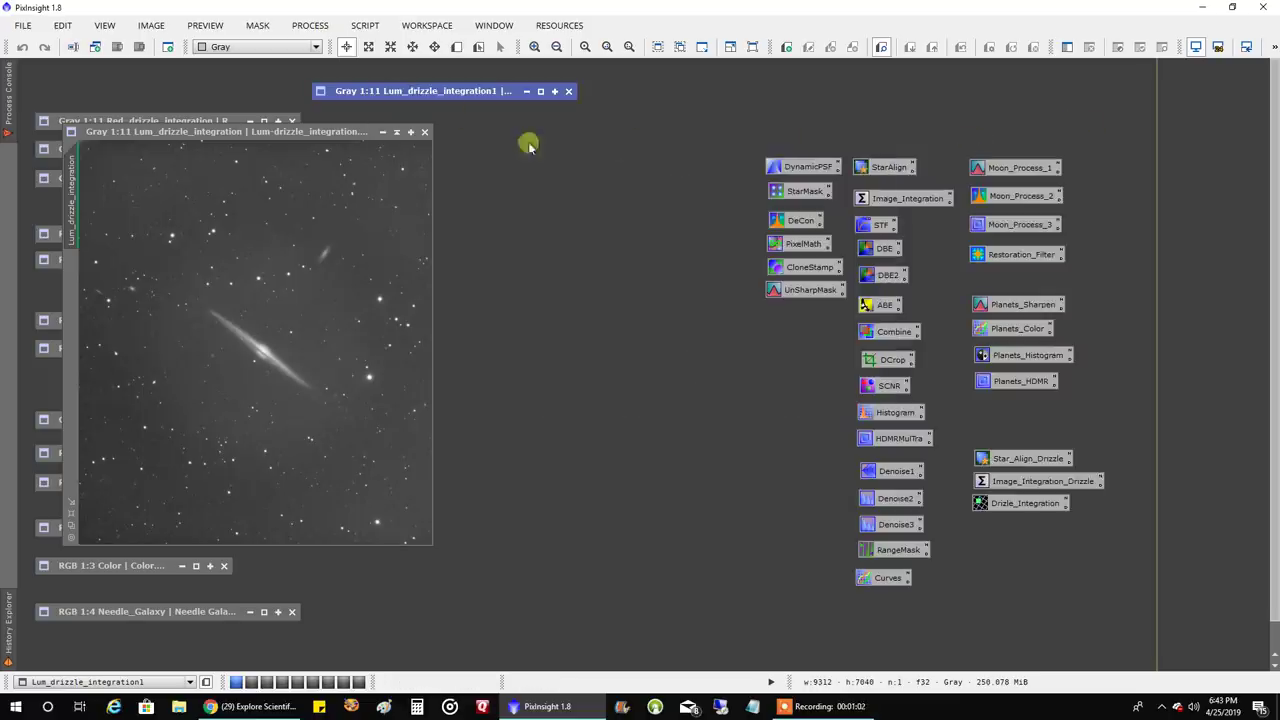
# Move Lum top right and arrange the restored Red, Green and Blue drizzle images beside it.
pyautogui.moveTo(332, 135); pyautogui.dragTo(1134, 72)
pyautogui.click(117, 122)
pyautogui.doubleClick(117, 122)
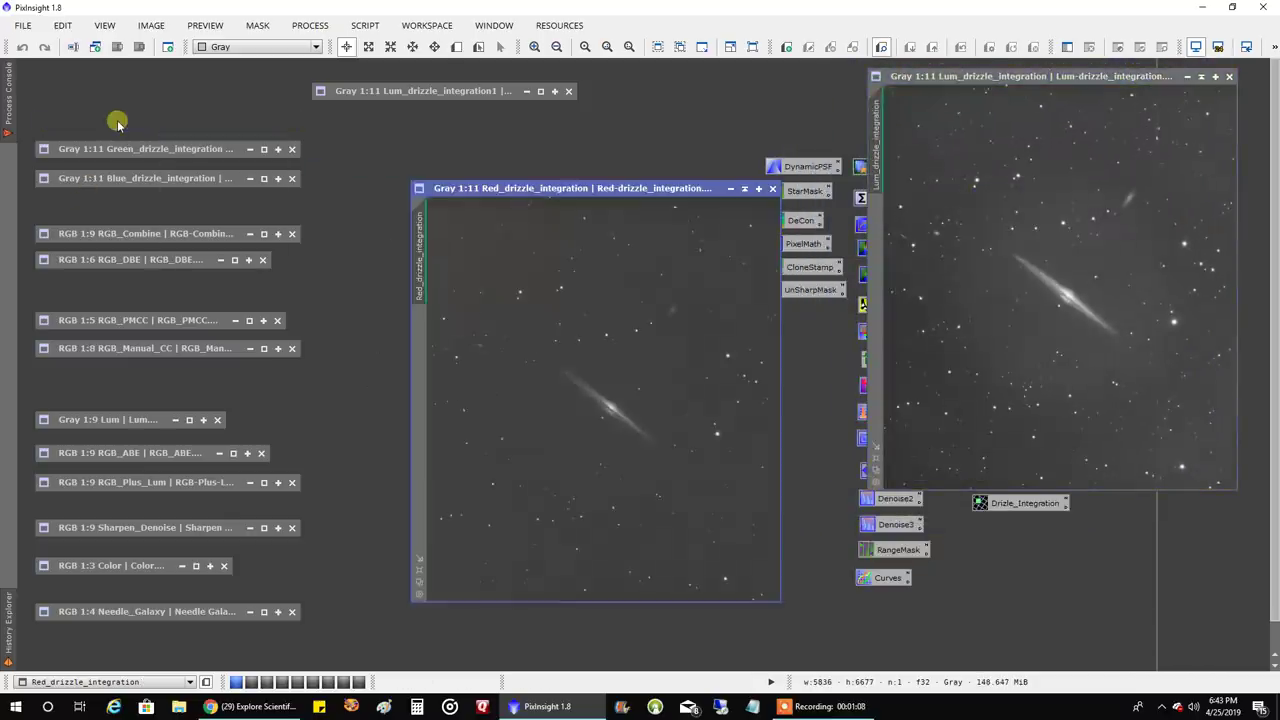
pyautogui.moveTo(597, 191); pyautogui.dragTo(889, 233)
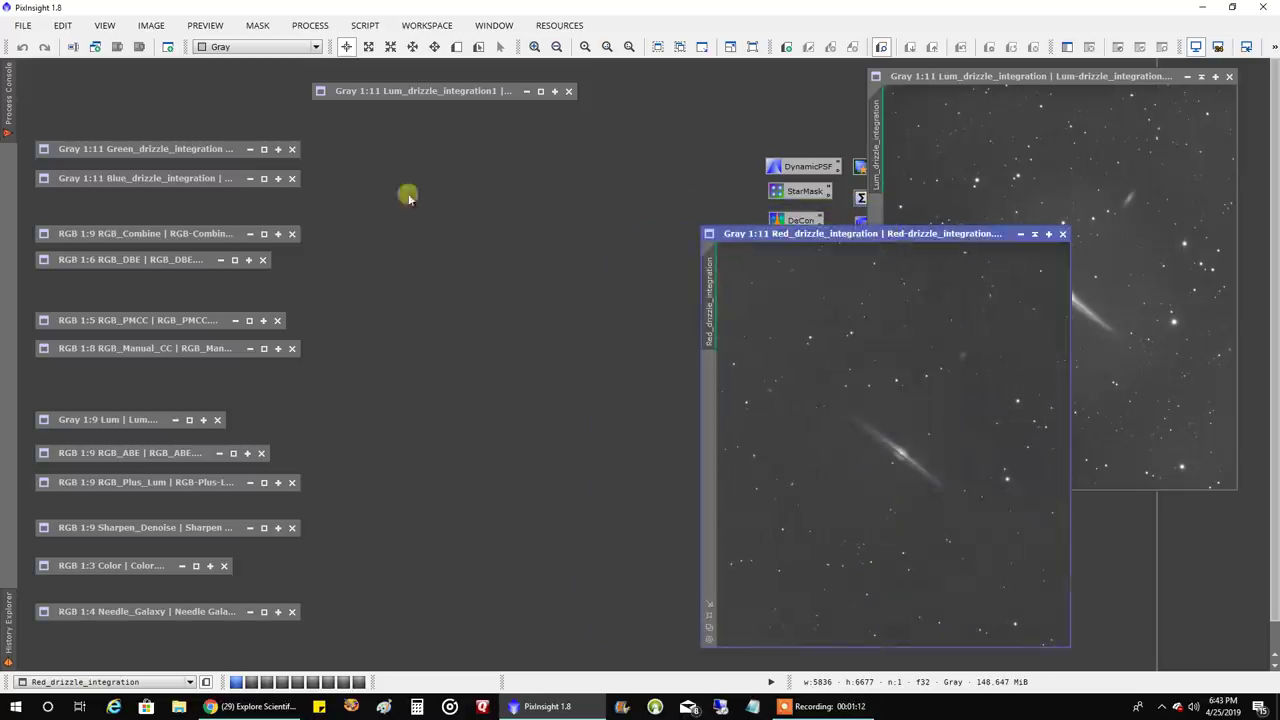
pyautogui.doubleClick(161, 148)
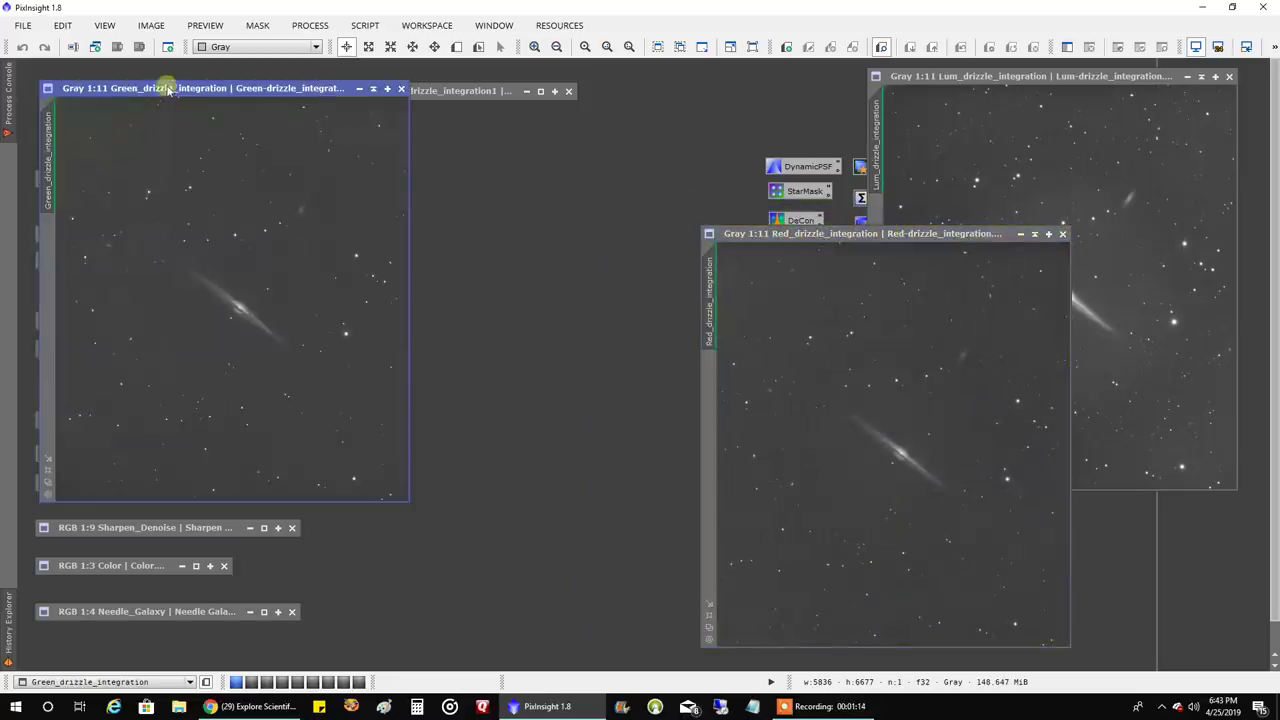
pyautogui.moveTo(166, 88); pyautogui.dragTo(424, 247)
pyautogui.doubleClick(150, 180)
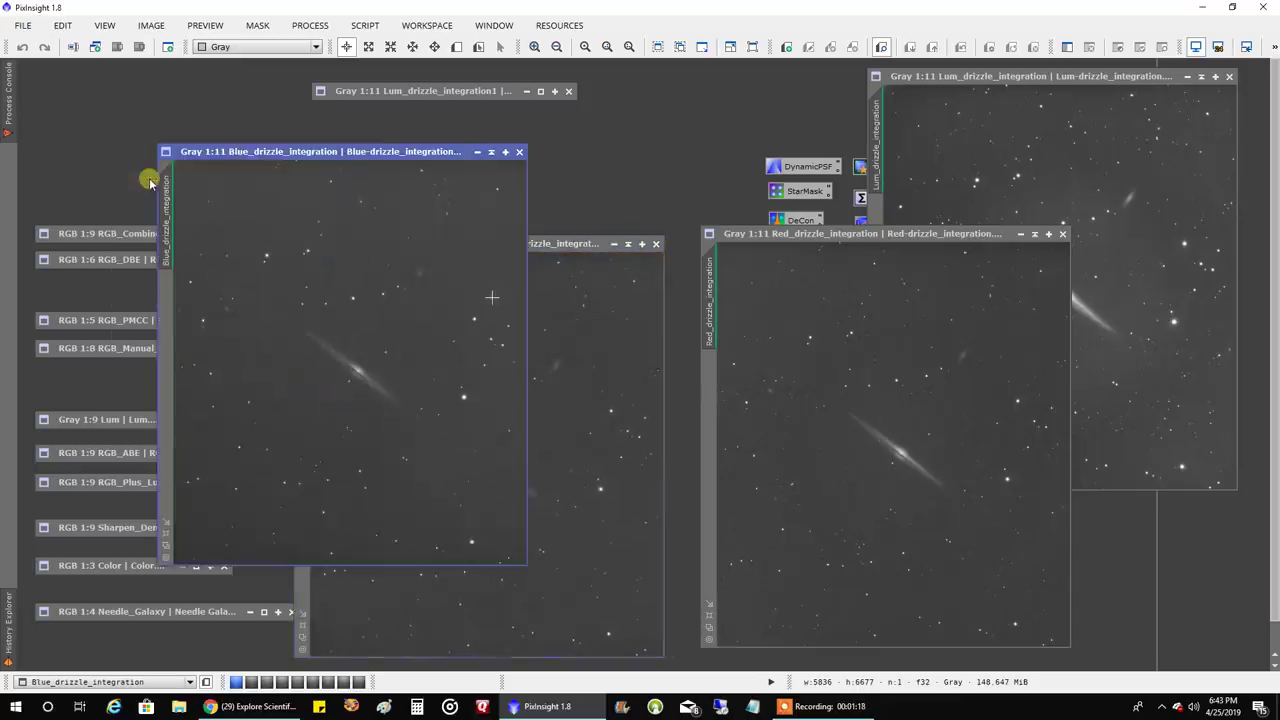
pyautogui.moveTo(246, 151); pyautogui.dragTo(152, 97)
pyautogui.click(795, 281)
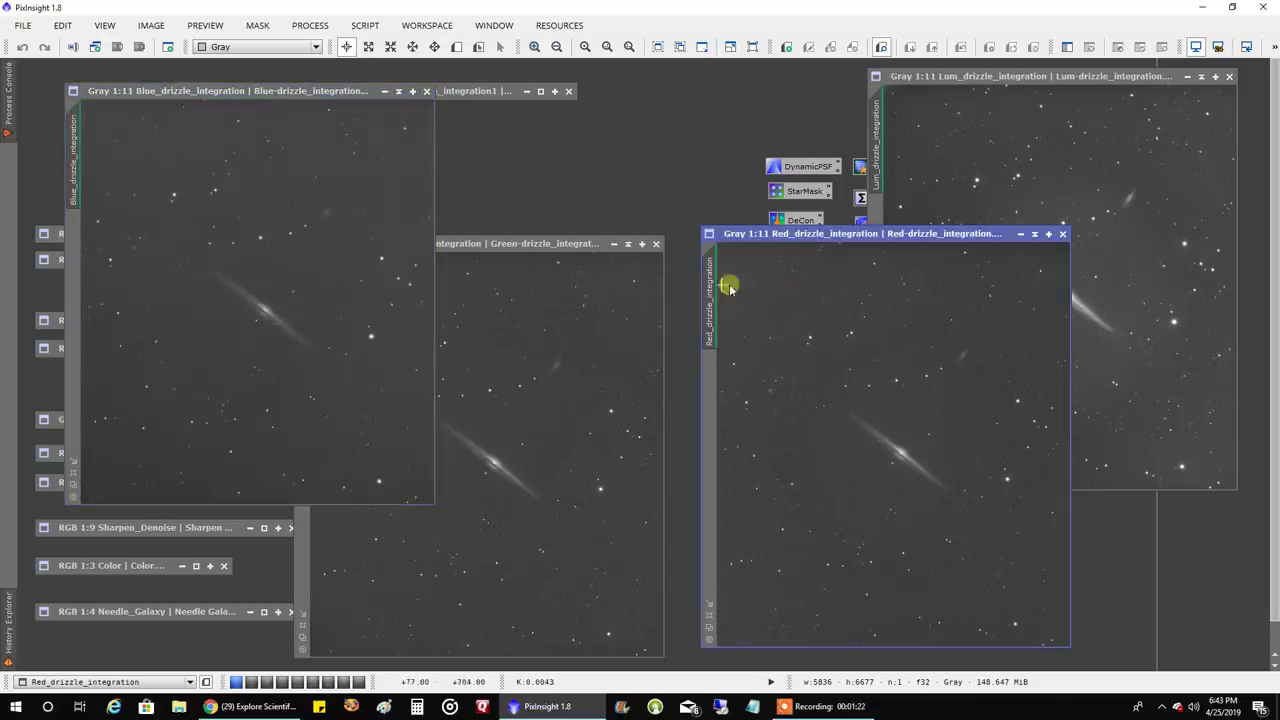
pyautogui.moveTo(537, 242); pyautogui.dragTo(714, 234)
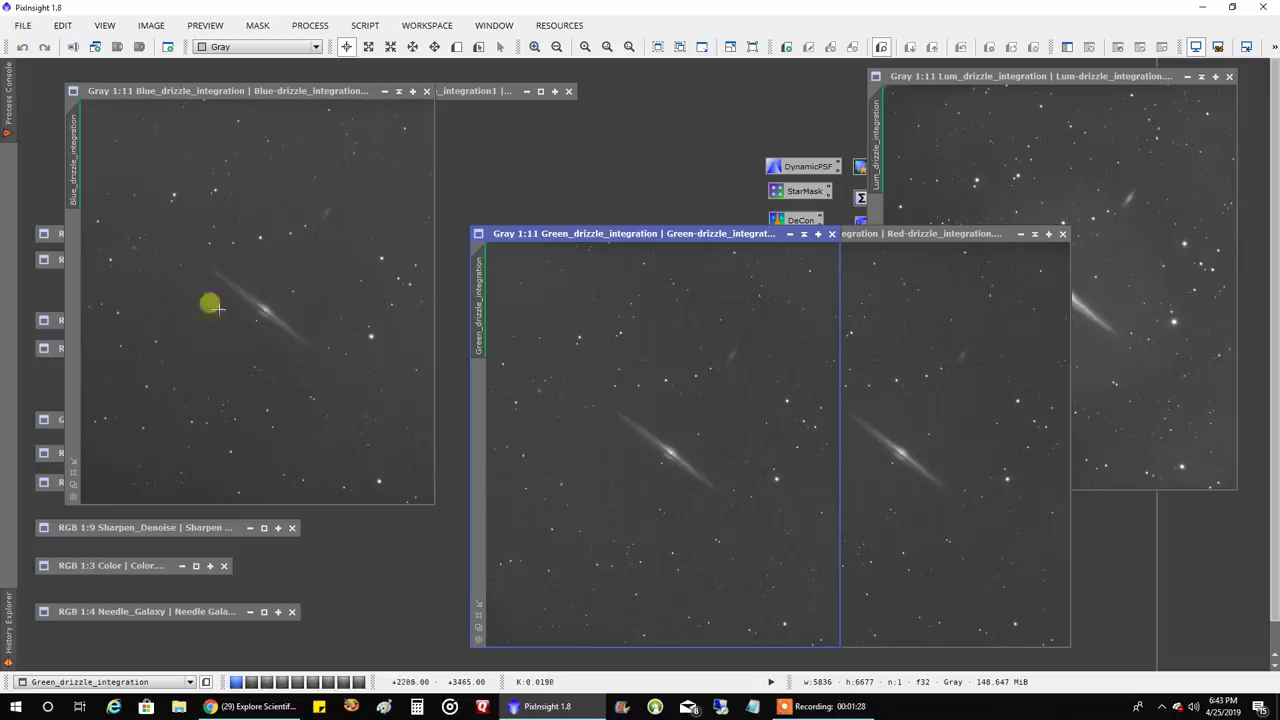
# Zoom into the Green_drizzle_integration image, then fit it back to the whole view.
pyautogui.moveTo(562, 237); pyautogui.dragTo(548, 177)
pyautogui.scroll(1, 641, 312)
pyautogui.scroll(9, 641, 312)
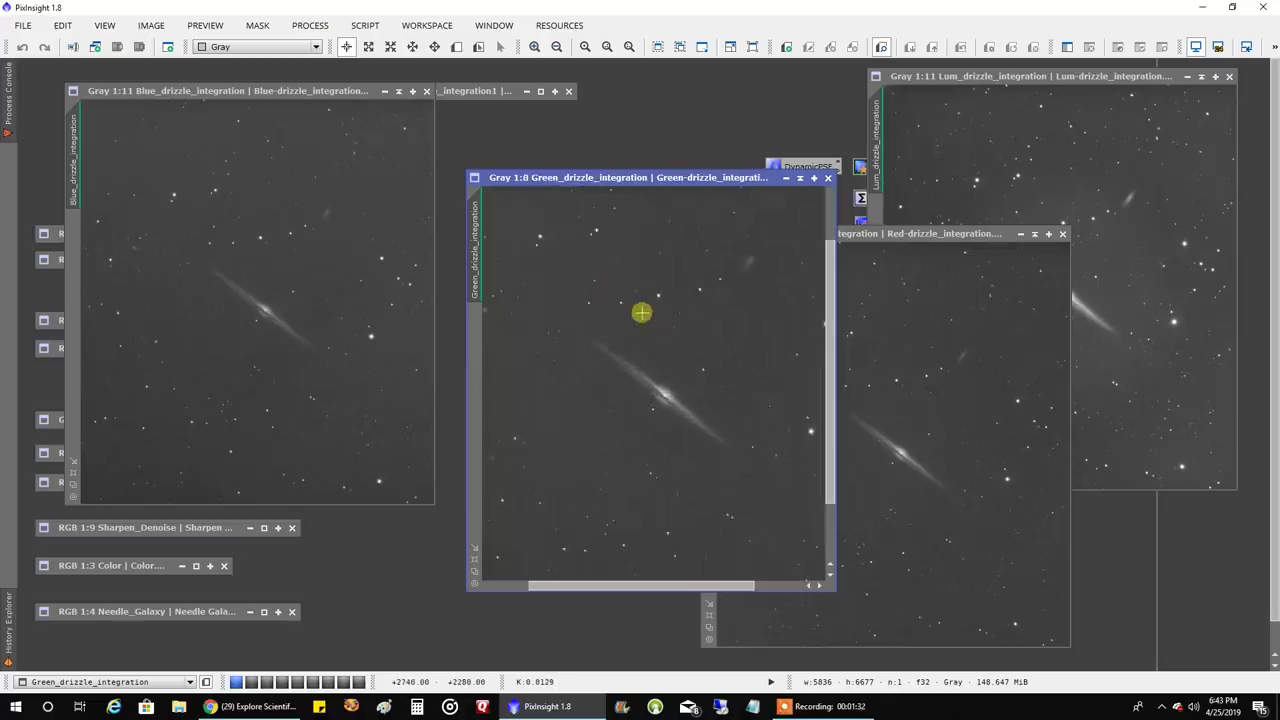
pyautogui.scroll(1, 704, 363)
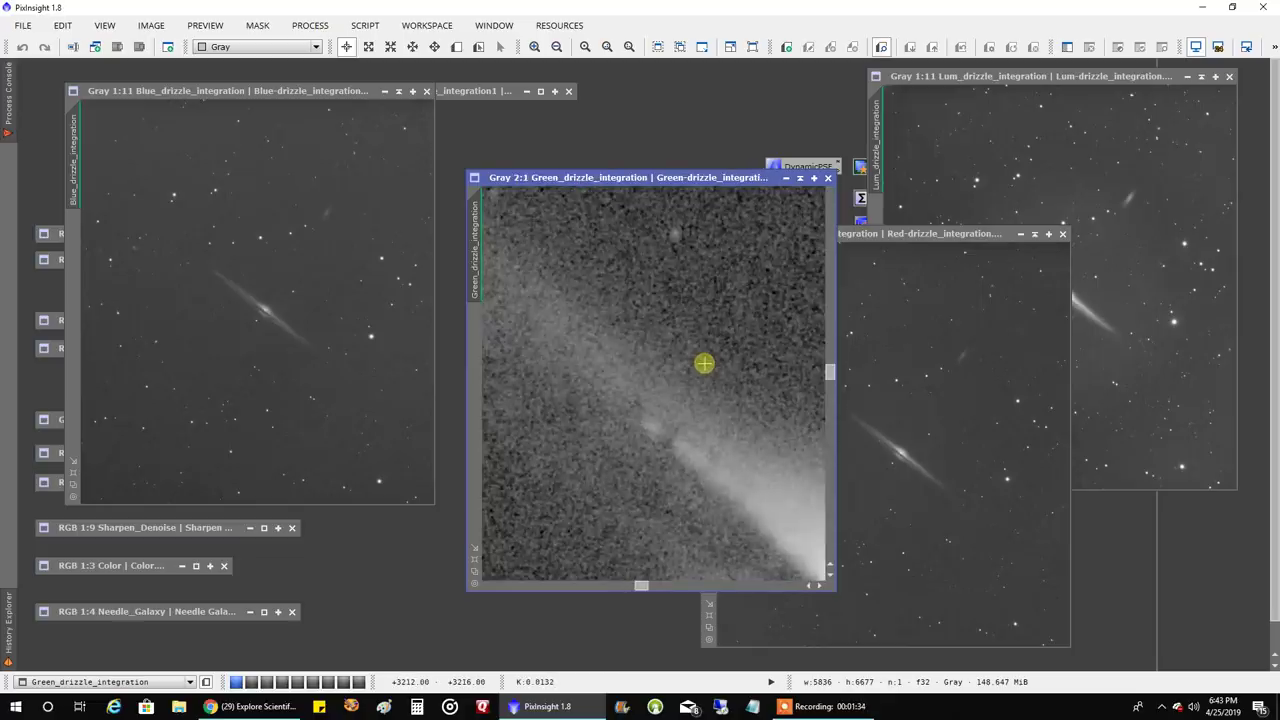
pyautogui.scroll(-1, 704, 363)
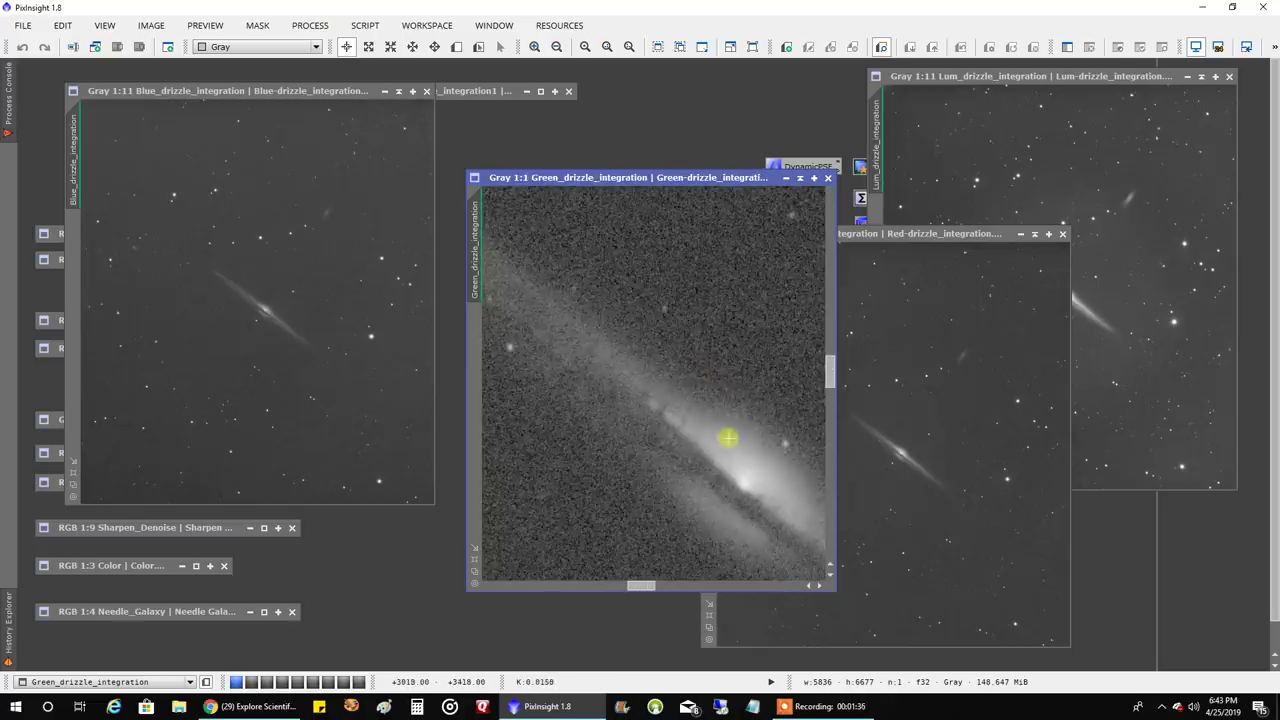
pyautogui.click(475, 552)
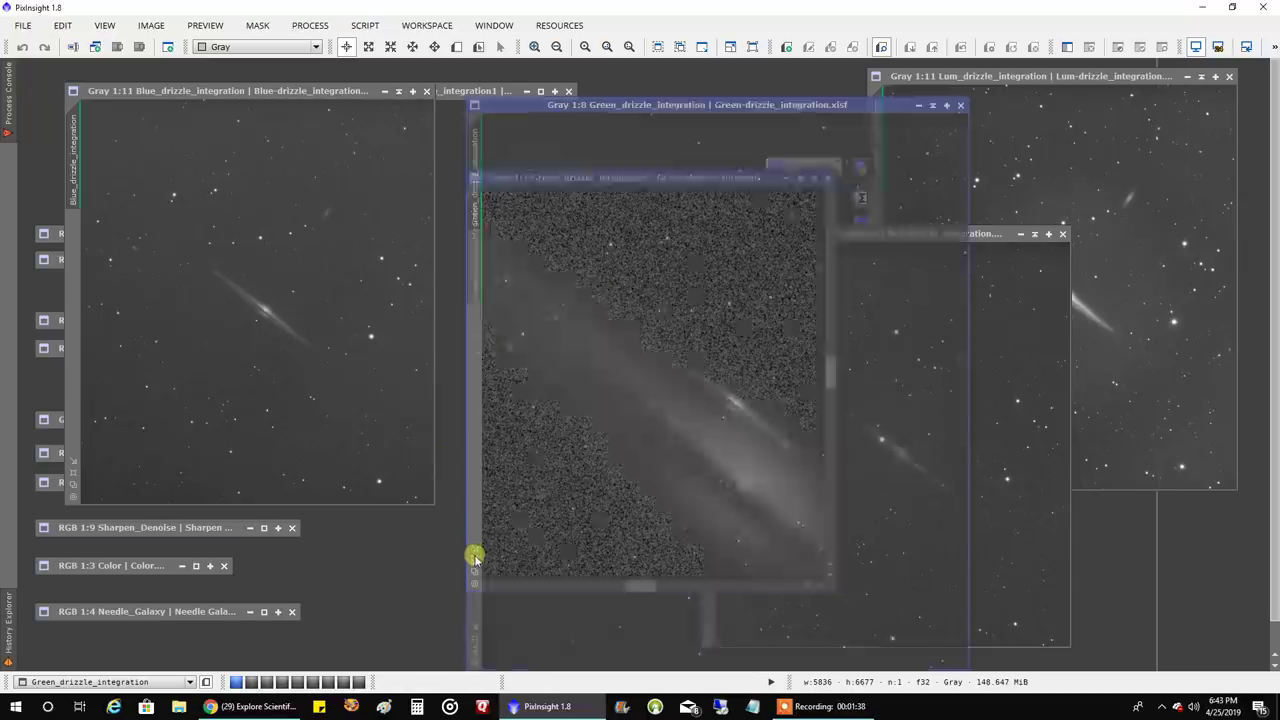
pyautogui.scroll(4, 679, 489)
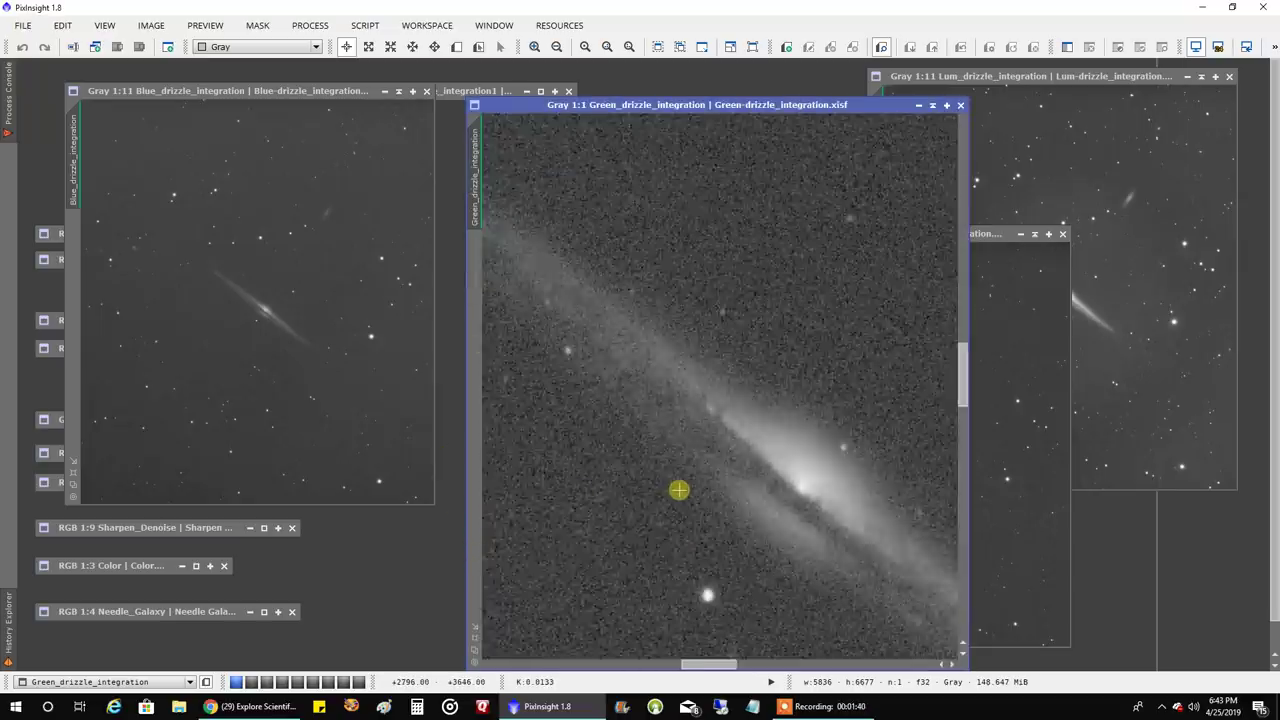
pyautogui.scroll(-6, 677, 489)
pyautogui.scroll(-1, 677, 489)
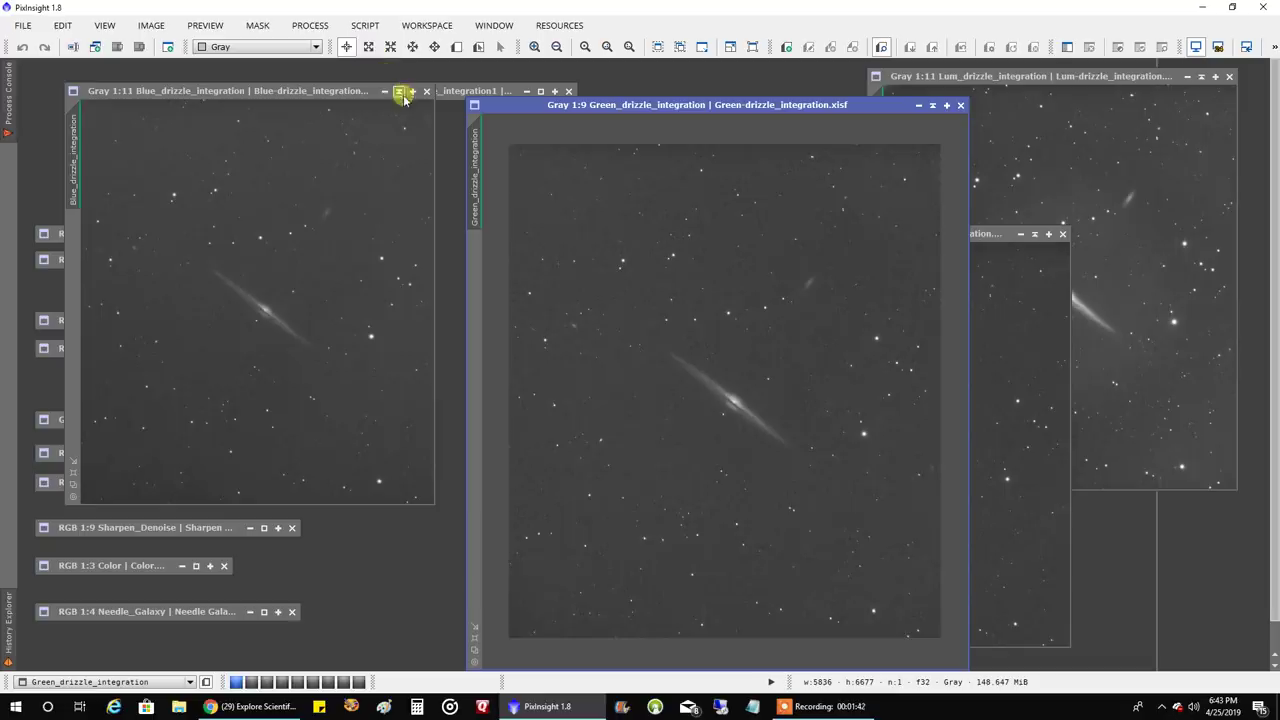
# Iconize the Blue, Green, Red and Lum images and open the RGB_Combine colour image.
pyautogui.click(398, 91)
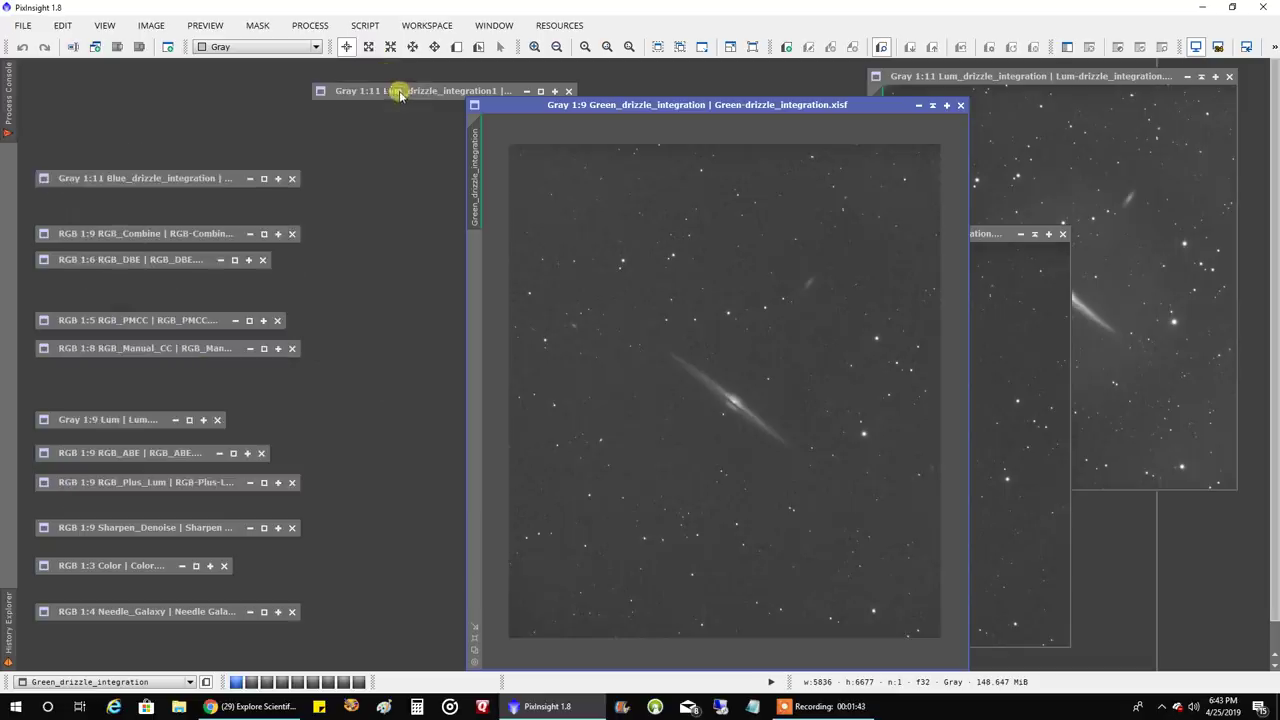
pyautogui.click(931, 105)
pyautogui.click(1034, 234)
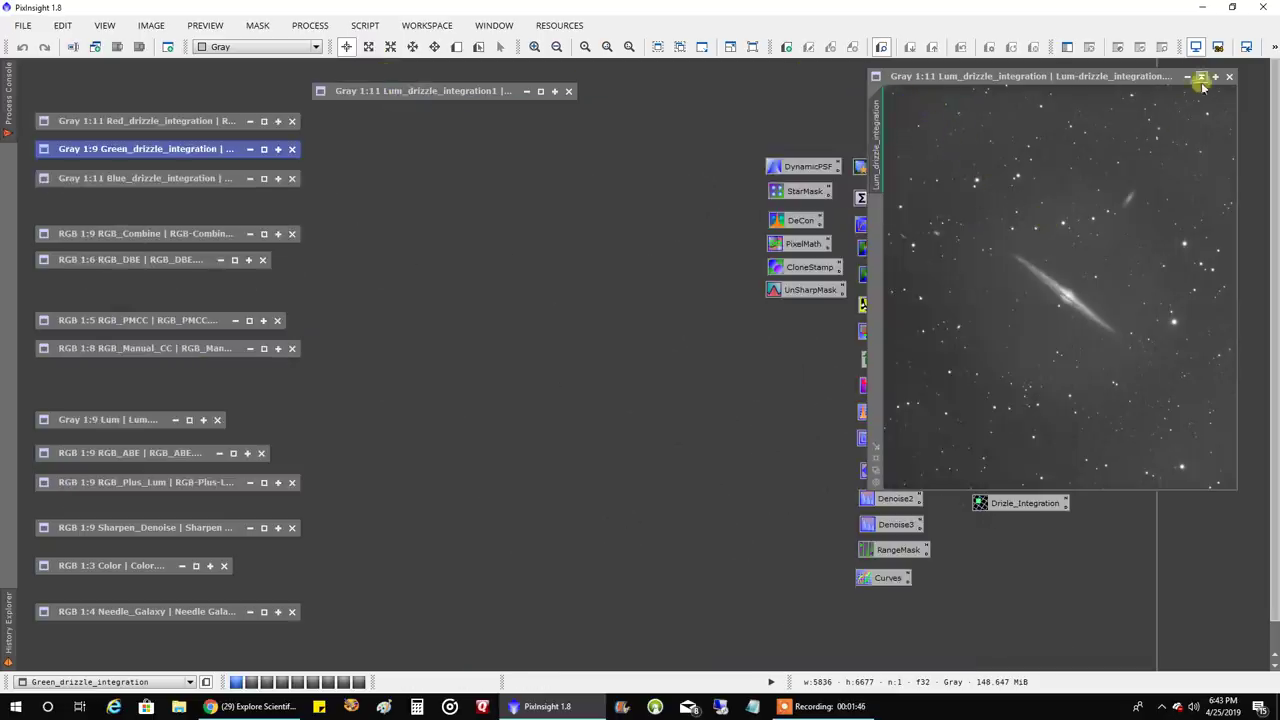
pyautogui.click(1201, 77)
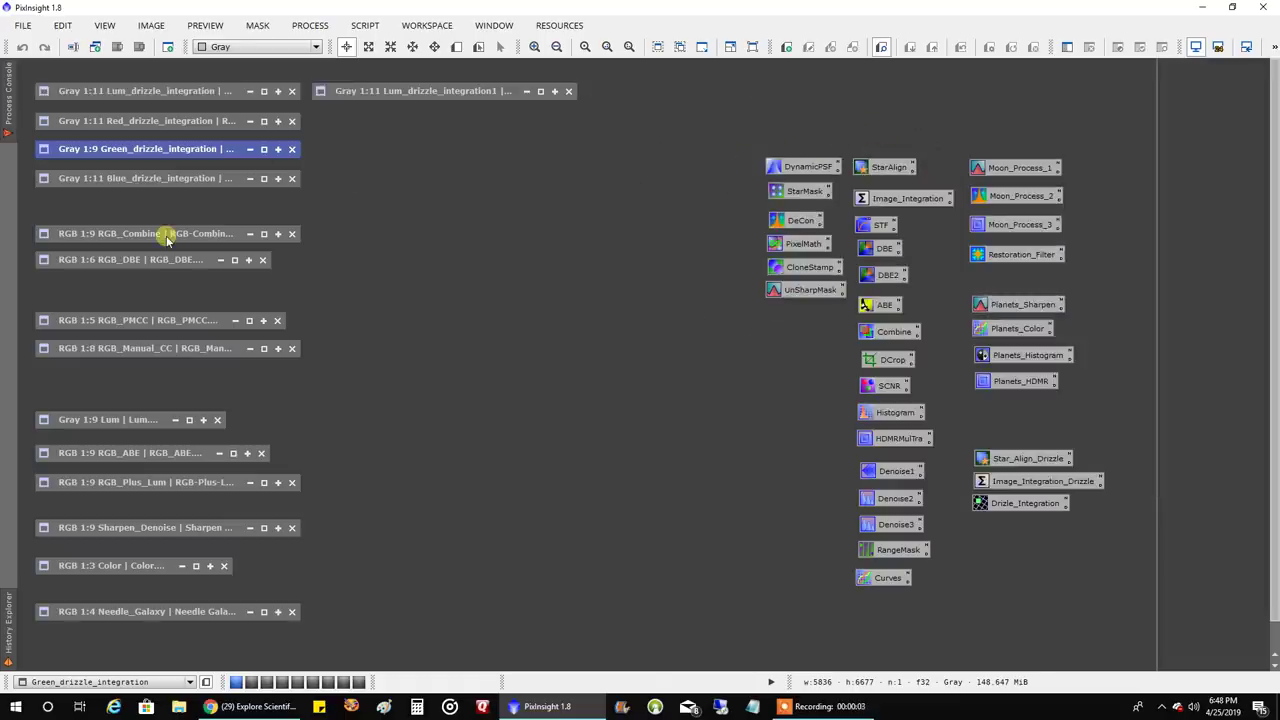
pyautogui.doubleClick(166, 234)
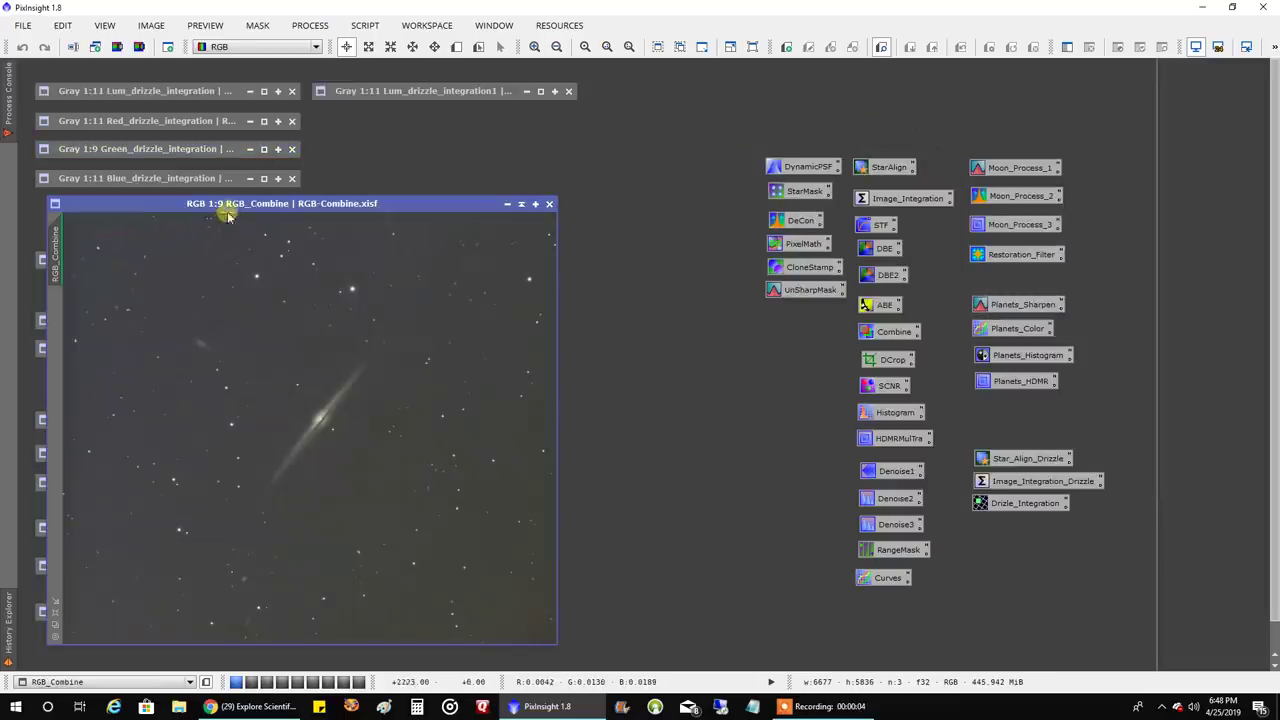
# Place RGB_DBE beside RGB_Combine, zoom to compare them, then iconize RGB_Combine.
pyautogui.moveTo(230, 205); pyautogui.dragTo(845, 110)
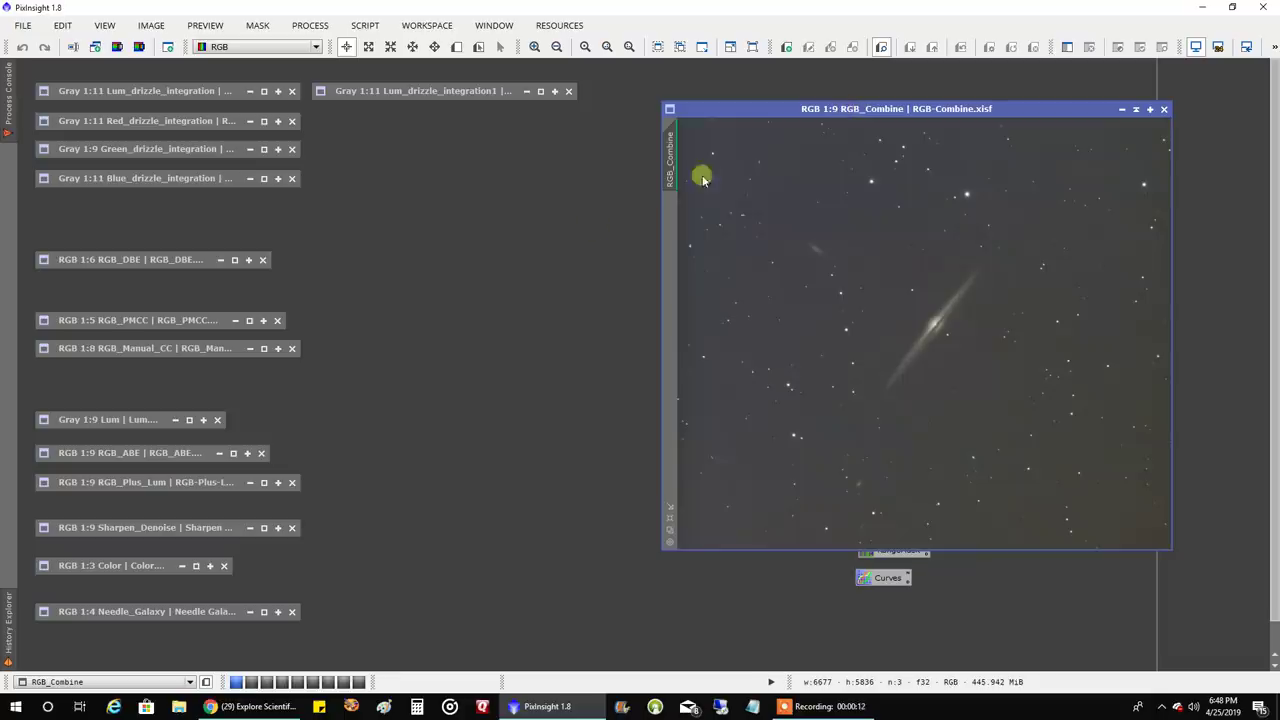
pyautogui.doubleClick(182, 262)
pyautogui.moveTo(680, 168); pyautogui.dragTo(450, 114)
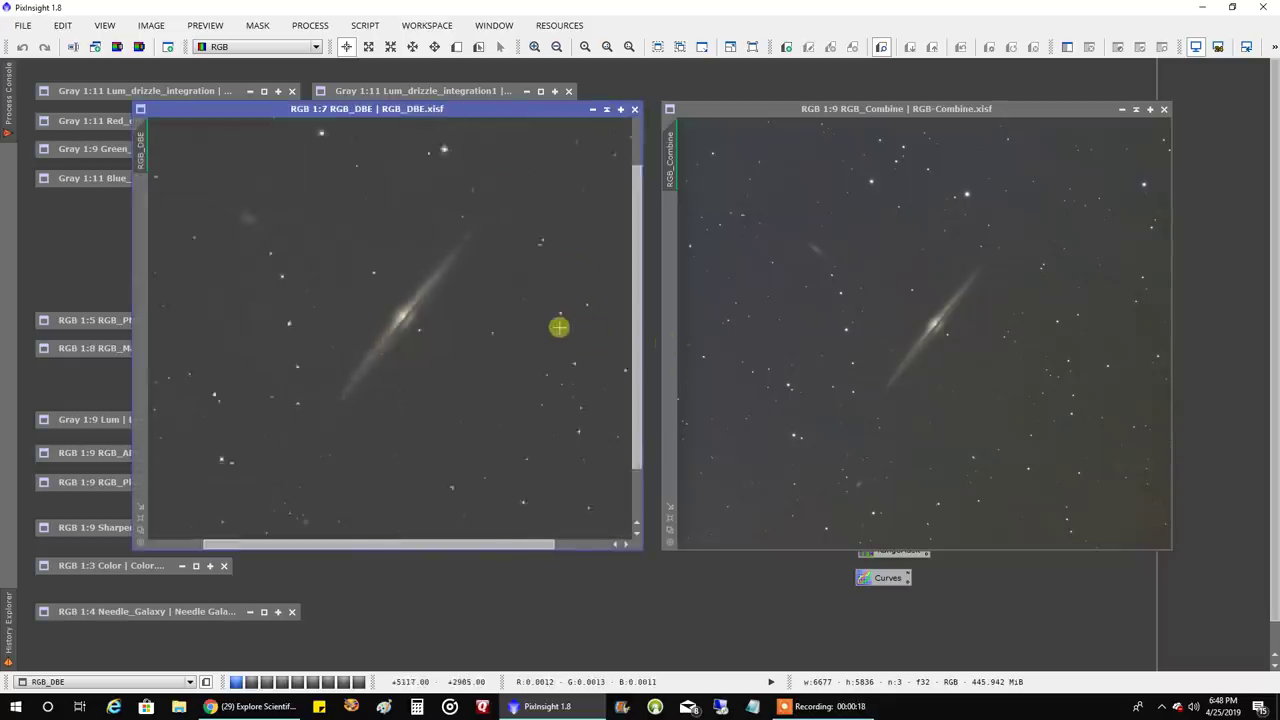
pyautogui.scroll(-1, 558, 327)
pyautogui.scroll(4, 880, 349)
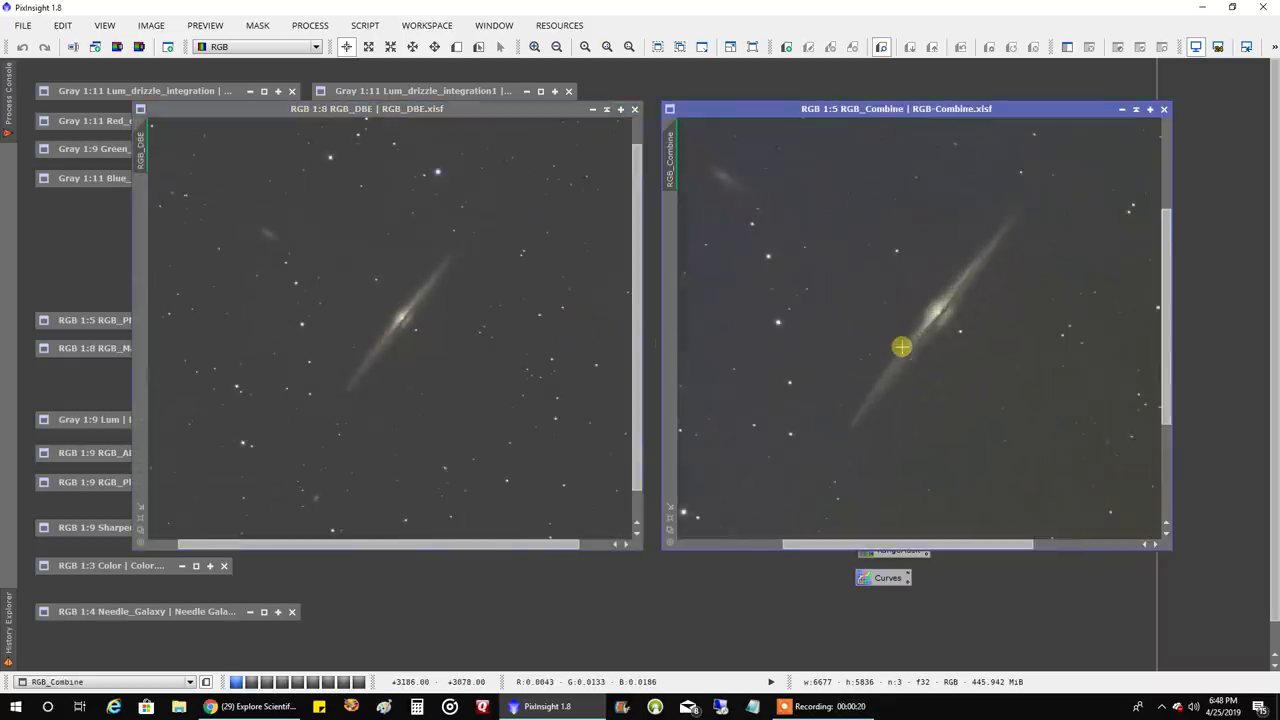
pyautogui.scroll(2, 474, 345)
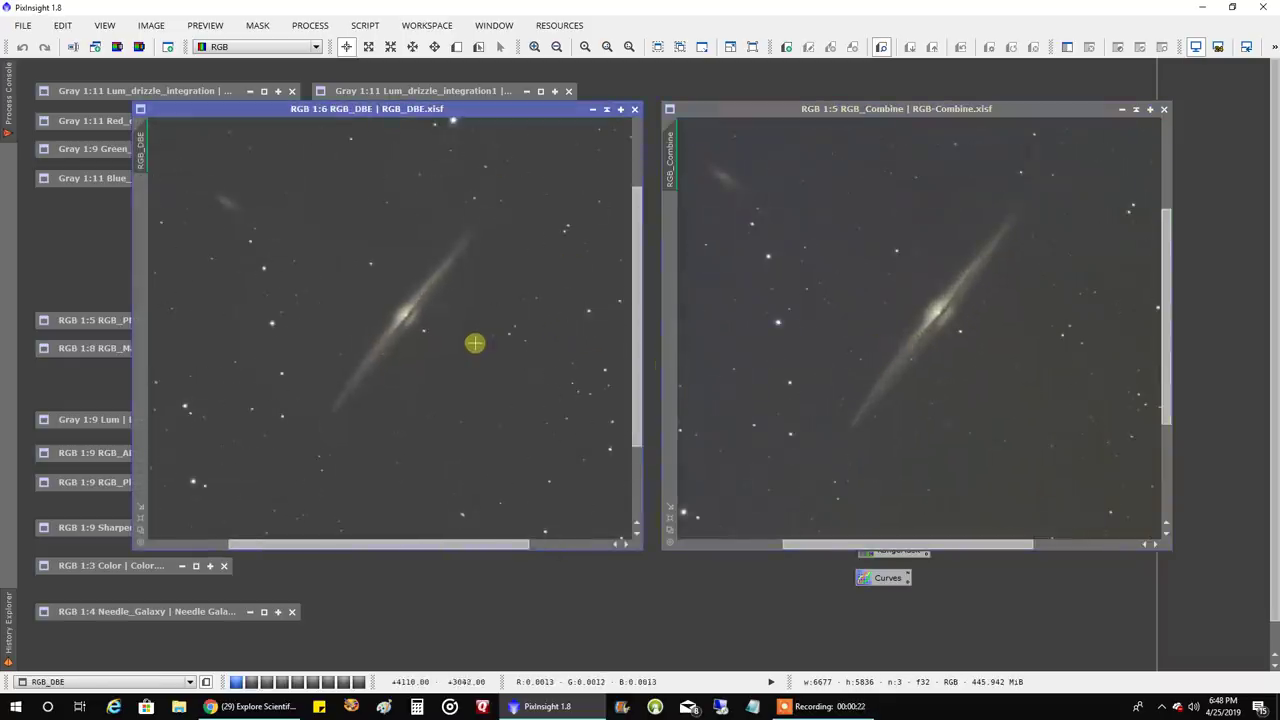
pyautogui.scroll(-3, 478, 336)
pyautogui.scroll(-3, 882, 383)
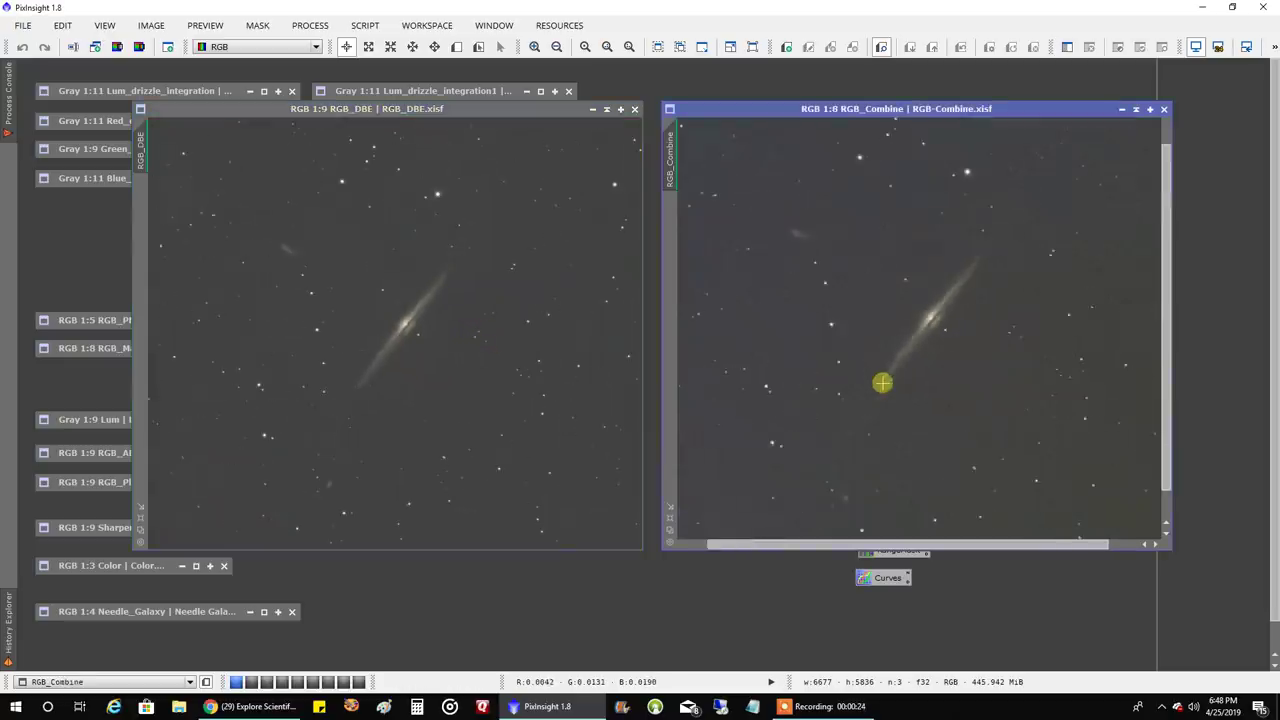
pyautogui.scroll(-2, 882, 383)
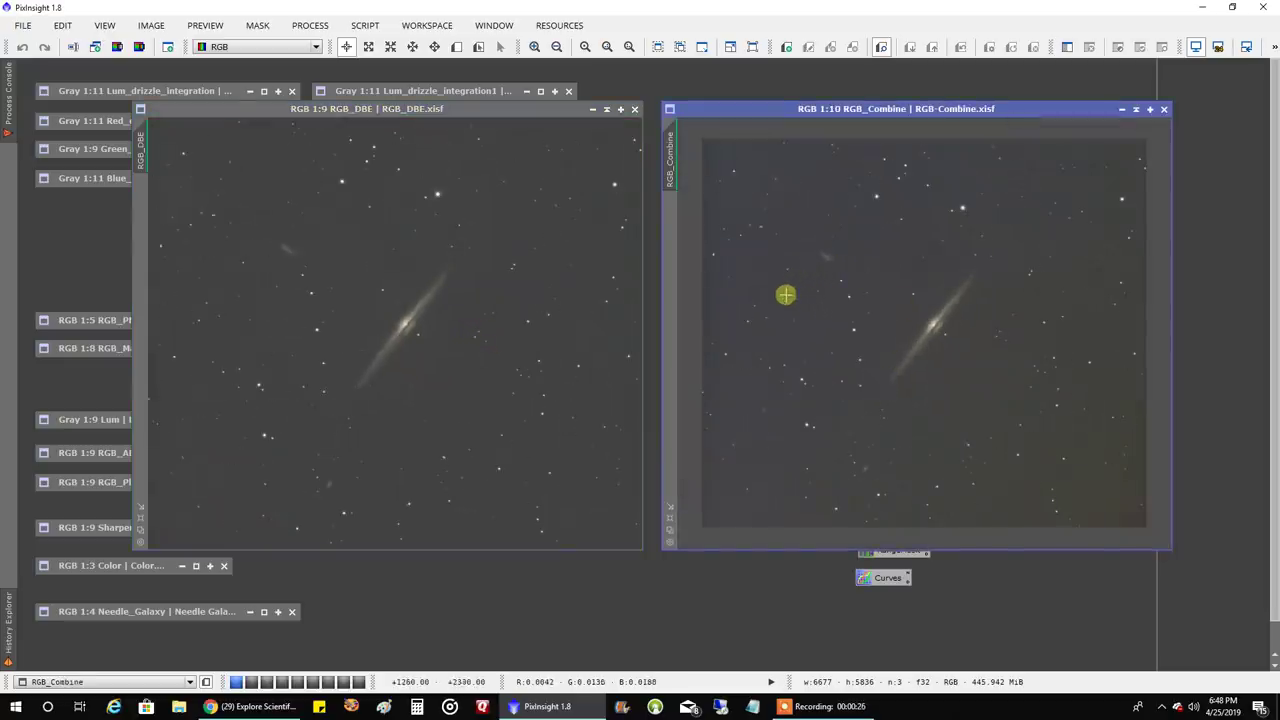
pyautogui.scroll(1, 786, 295)
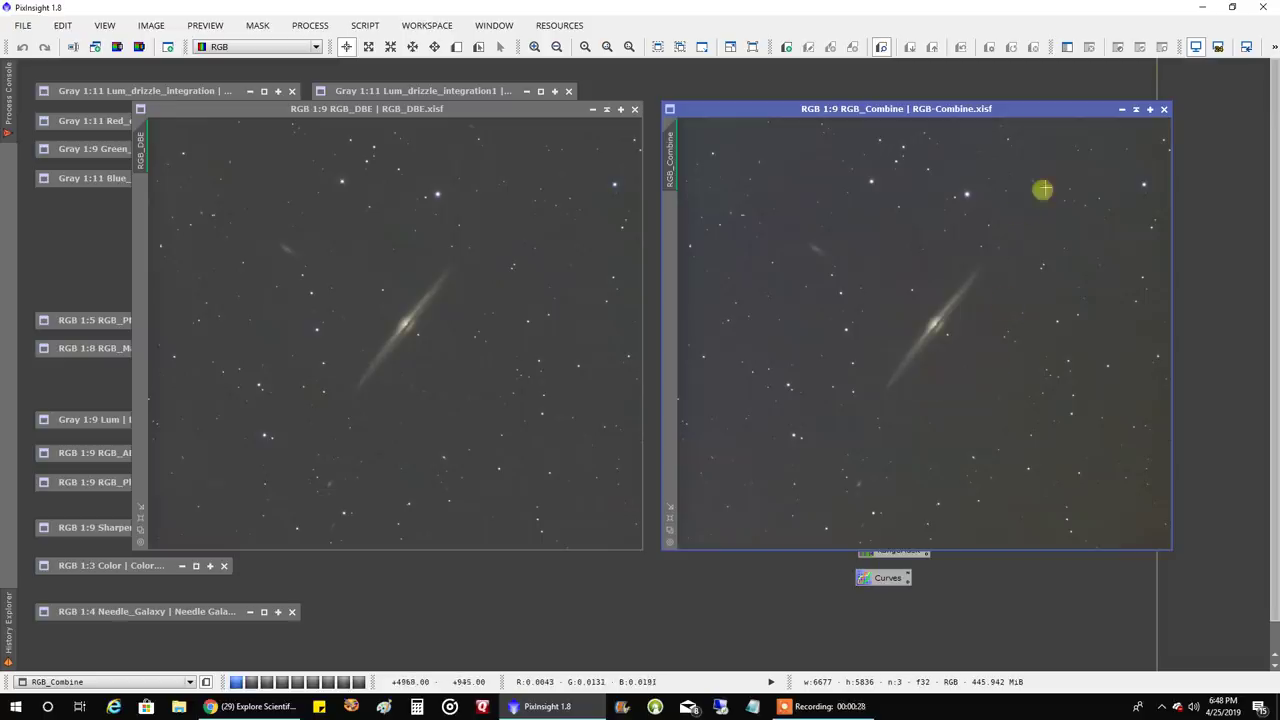
pyautogui.click(1137, 110)
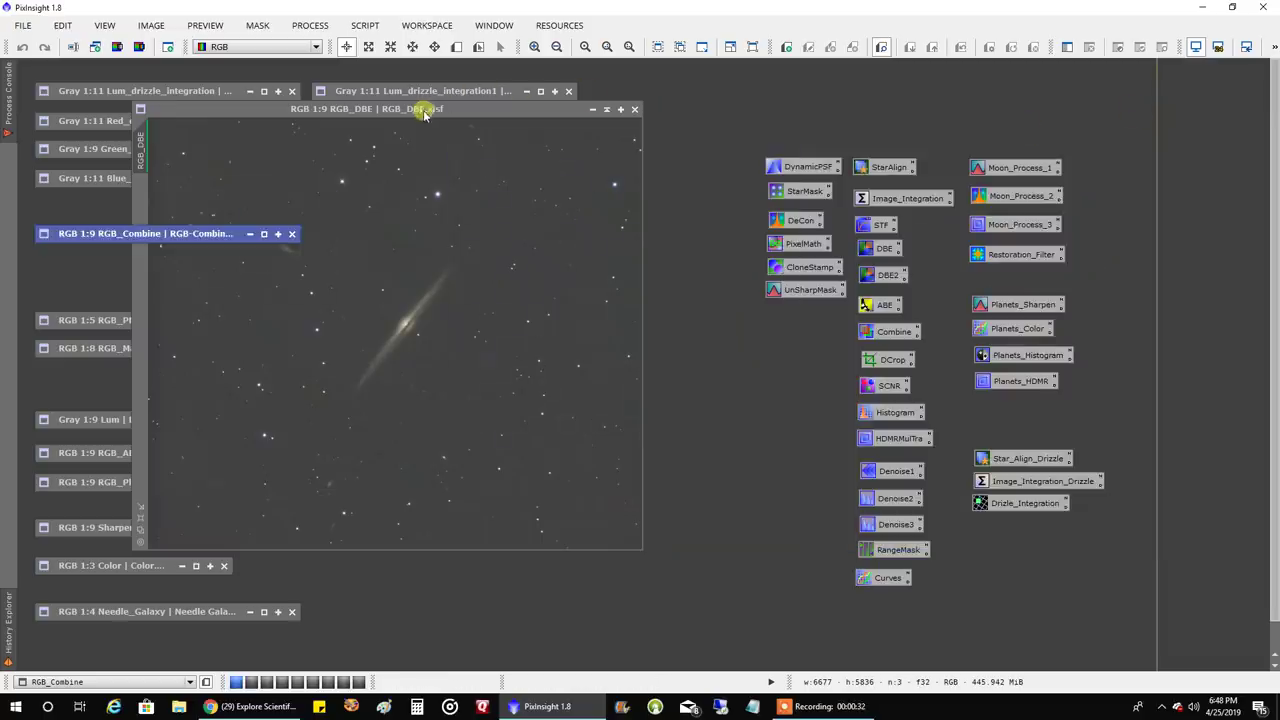
# Move RGB_DBE to the right and open RGB_PMCC beside it for comparison.
pyautogui.moveTo(424, 113); pyautogui.dragTo(1012, 139)
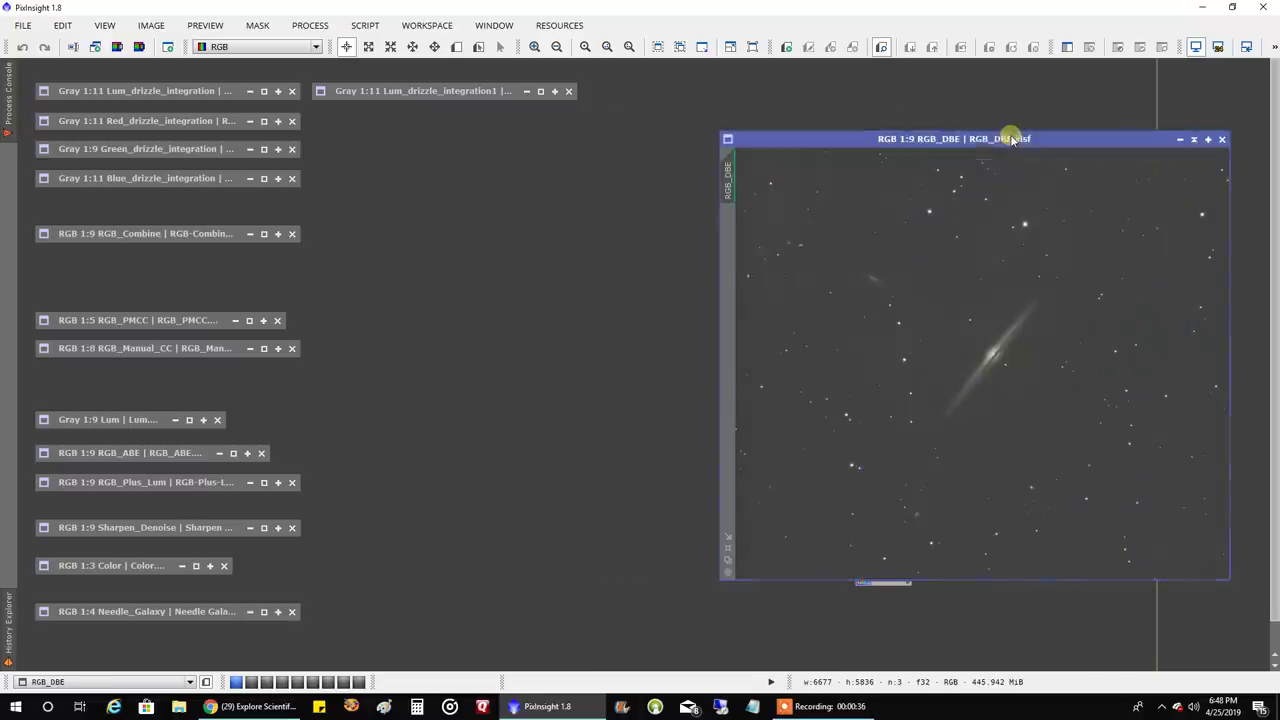
pyautogui.click(121, 324)
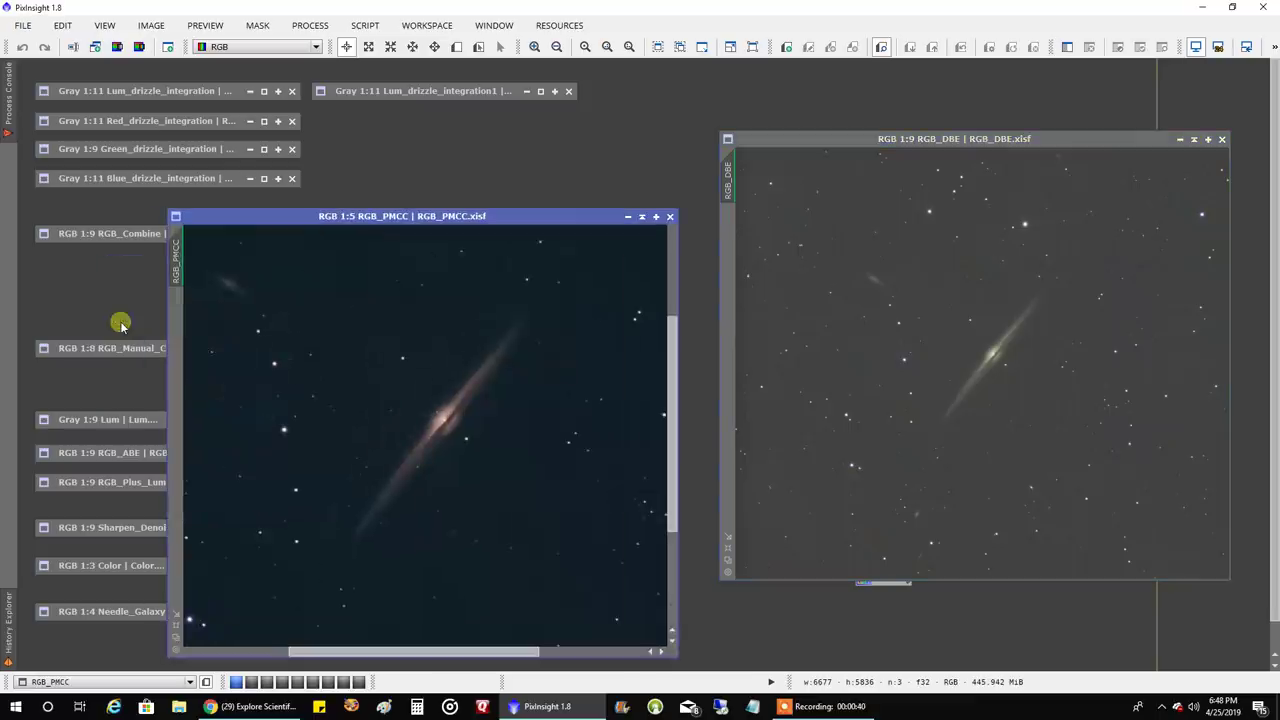
pyautogui.scroll(-4, 412, 285)
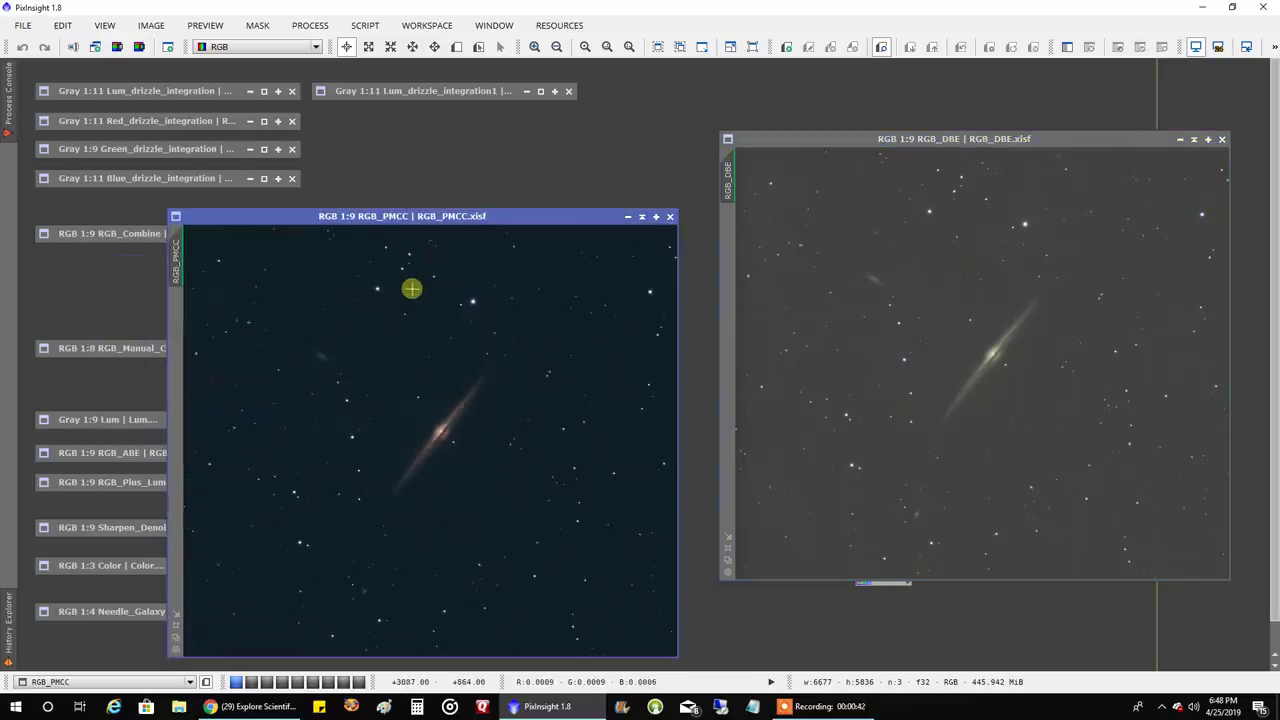
pyautogui.moveTo(414, 216); pyautogui.dragTo(380, 137)
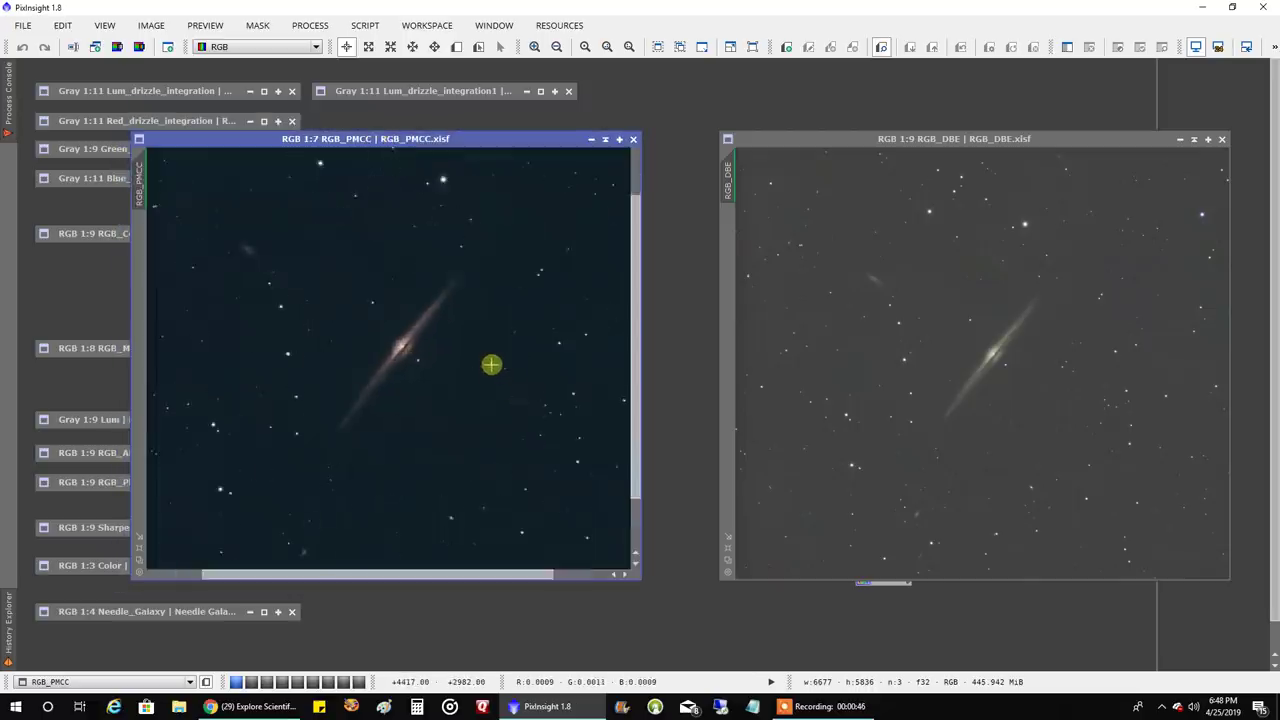
pyautogui.scroll(2, 491, 364)
# Zoom RGB_DBE in and out against RGB_PMCC, then minimise RGB_DBE and reposition RGB_PMCC.
pyautogui.click(858, 382)
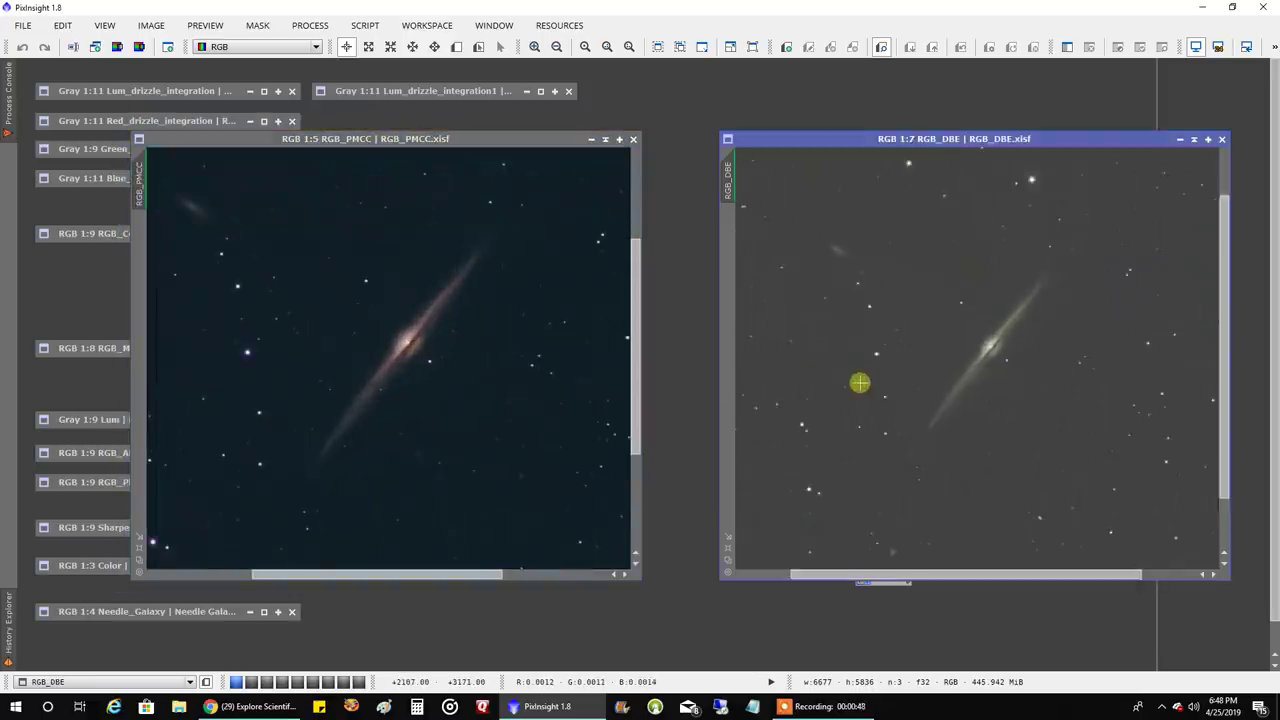
pyautogui.scroll(5, 860, 380)
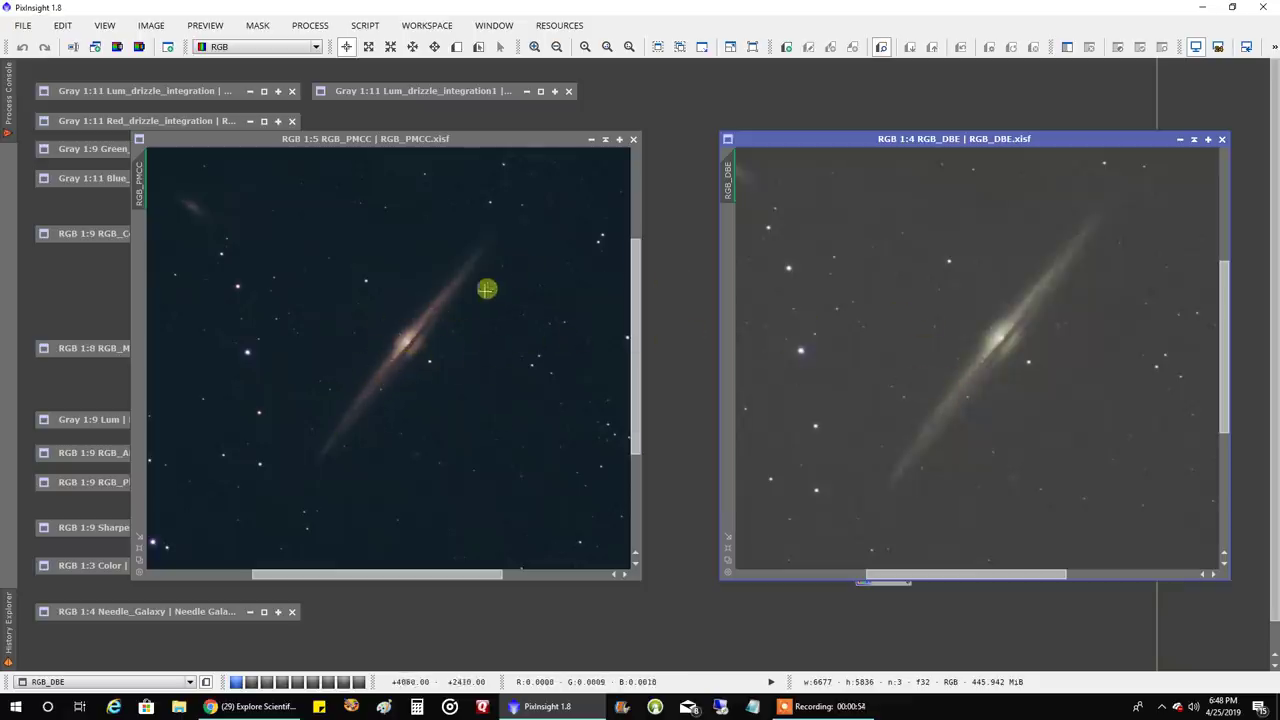
pyautogui.scroll(-3, 469, 322)
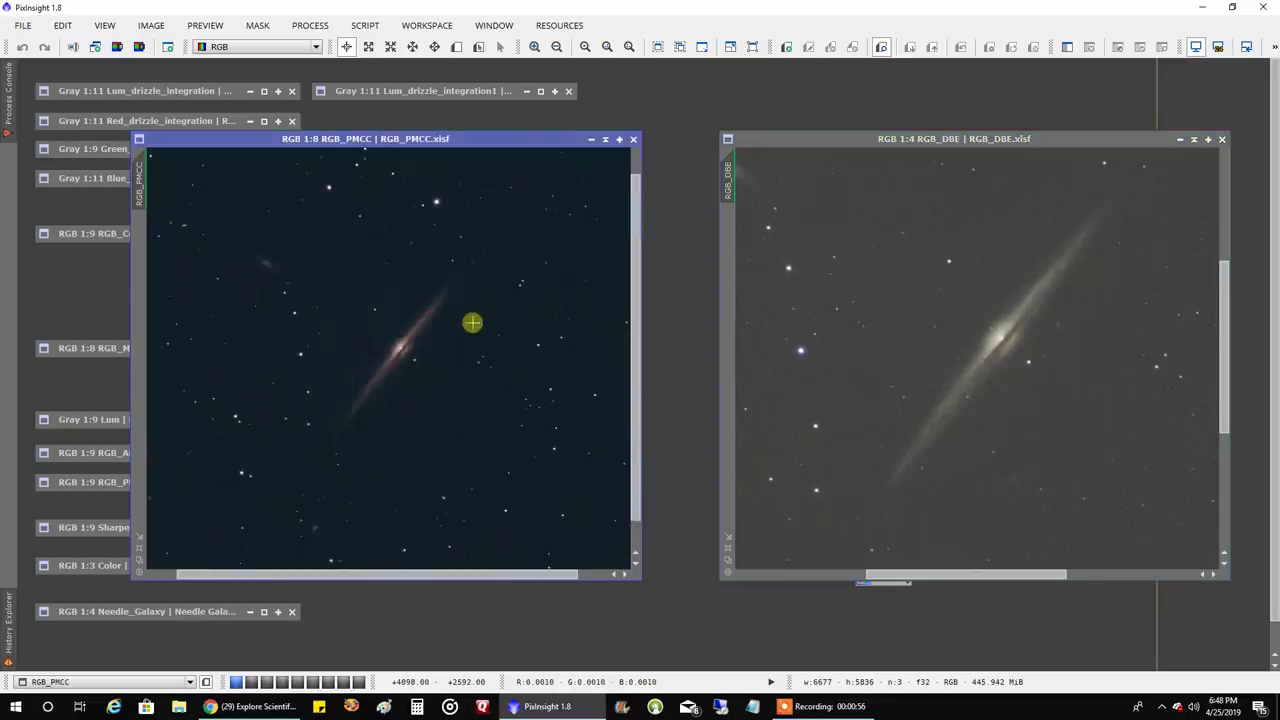
pyautogui.scroll(1, 456, 329)
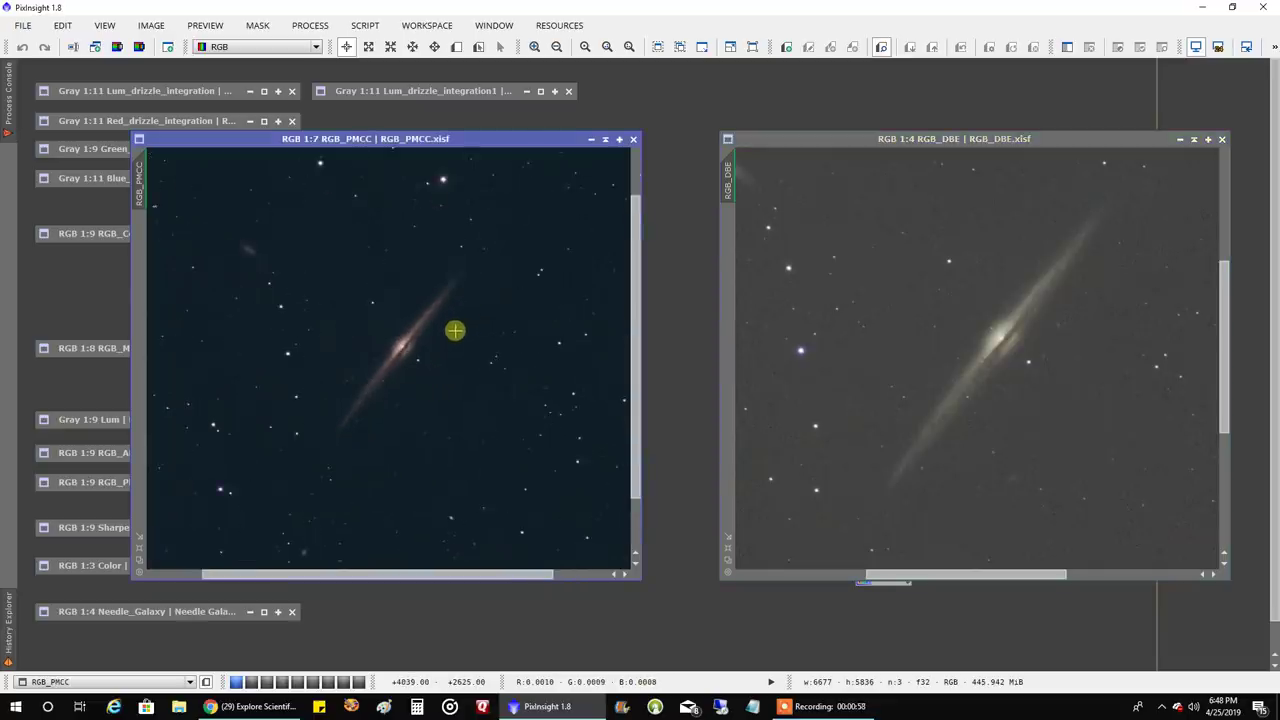
pyautogui.scroll(-3, 495, 330)
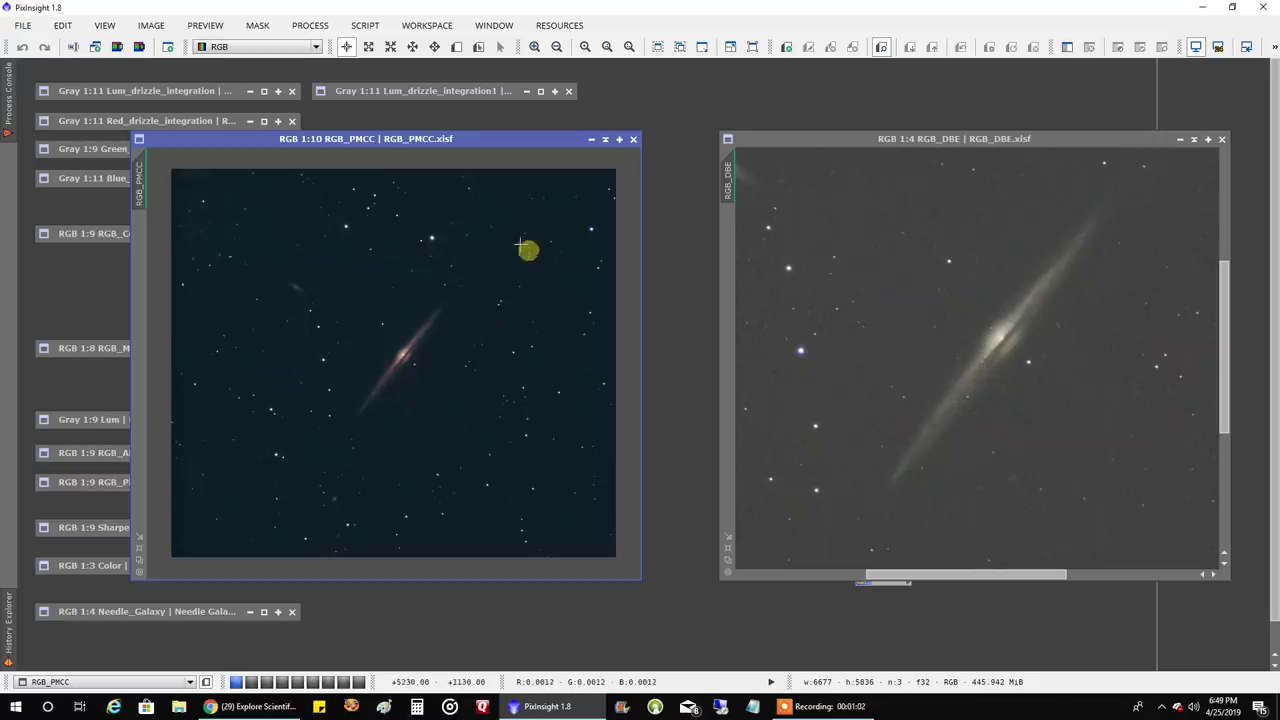
pyautogui.click(1195, 140)
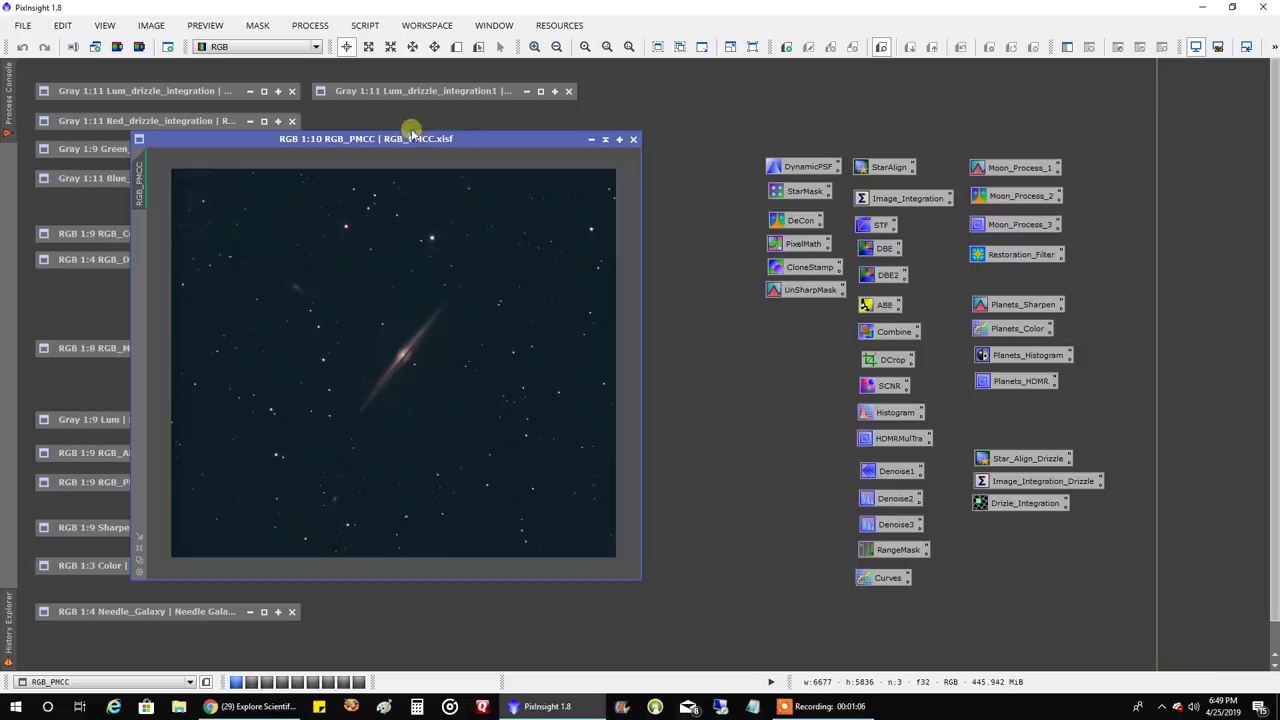
pyautogui.moveTo(406, 141); pyautogui.dragTo(1004, 149)
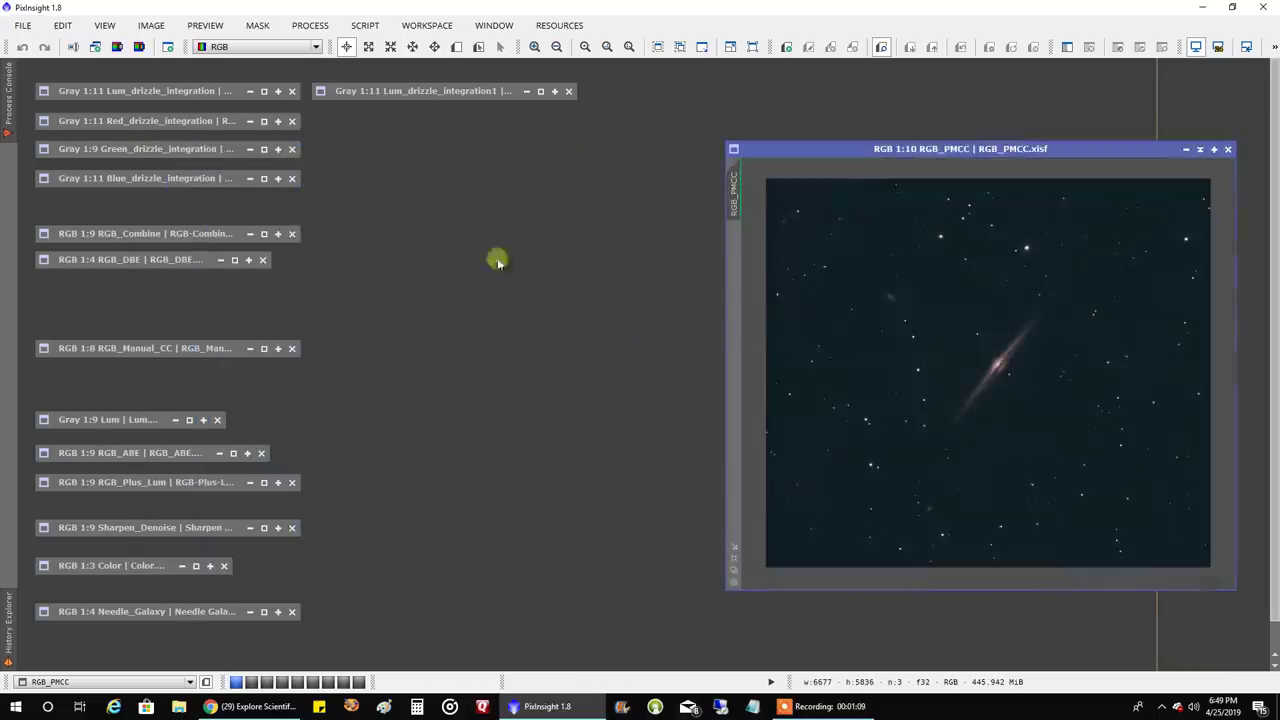
# Restore RGB_Manual_CC into a full window on the left side.
pyautogui.click(146, 350)
pyautogui.doubleClick(146, 350)
pyautogui.moveTo(1037, 149); pyautogui.dragTo(457, 151)
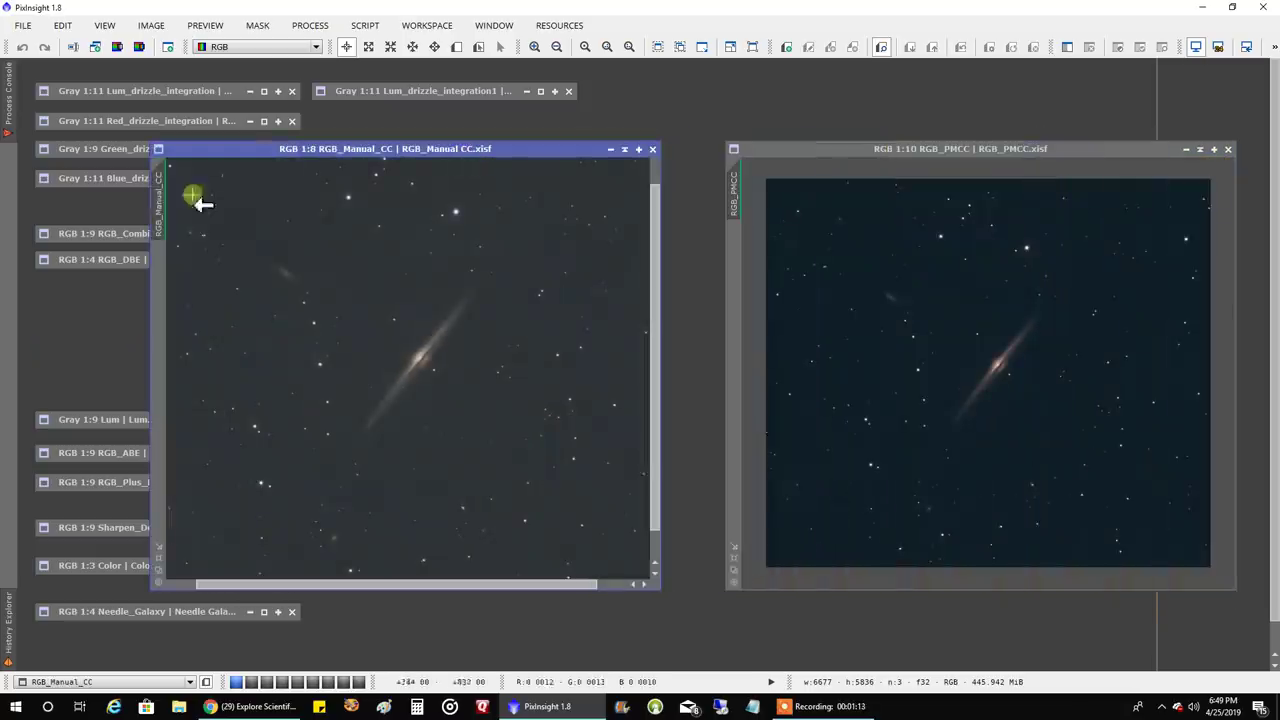
# Restore RGB_DBE beside it, zoom in, and browse the Process menu without choosing anything.
pyautogui.doubleClick(91, 260)
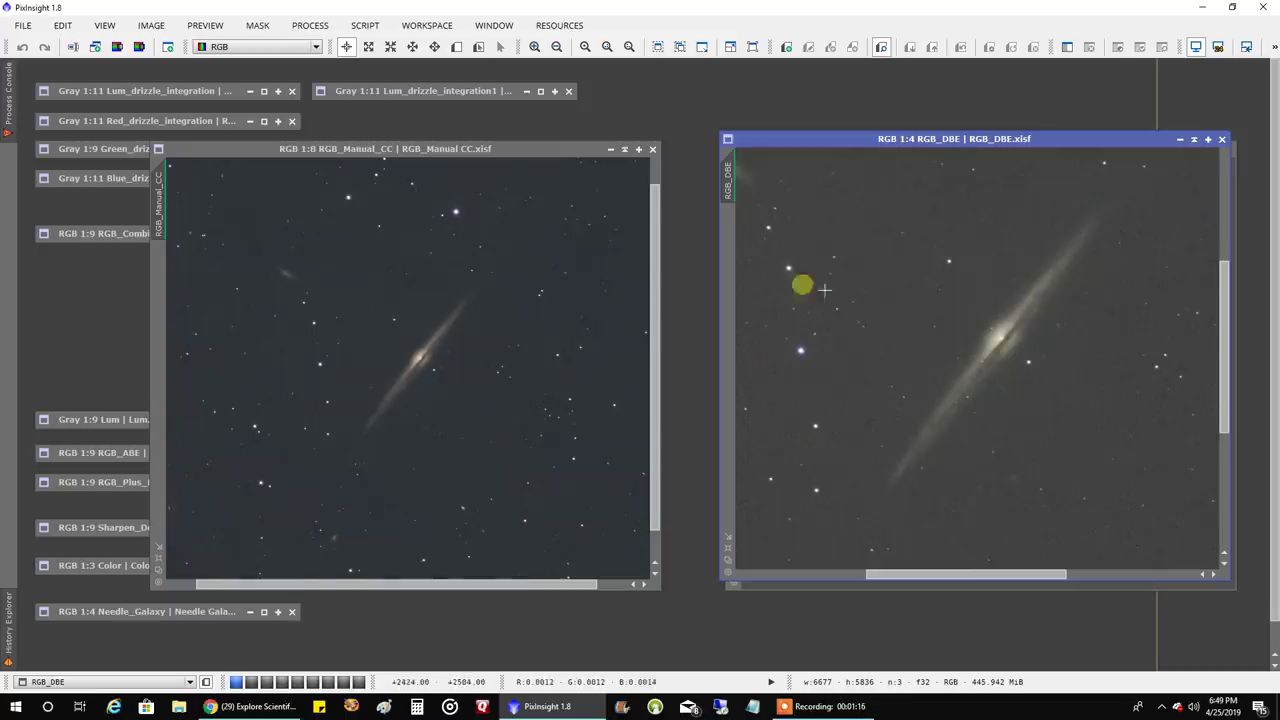
pyautogui.scroll(2, 556, 322)
pyautogui.scroll(2, 556, 322)
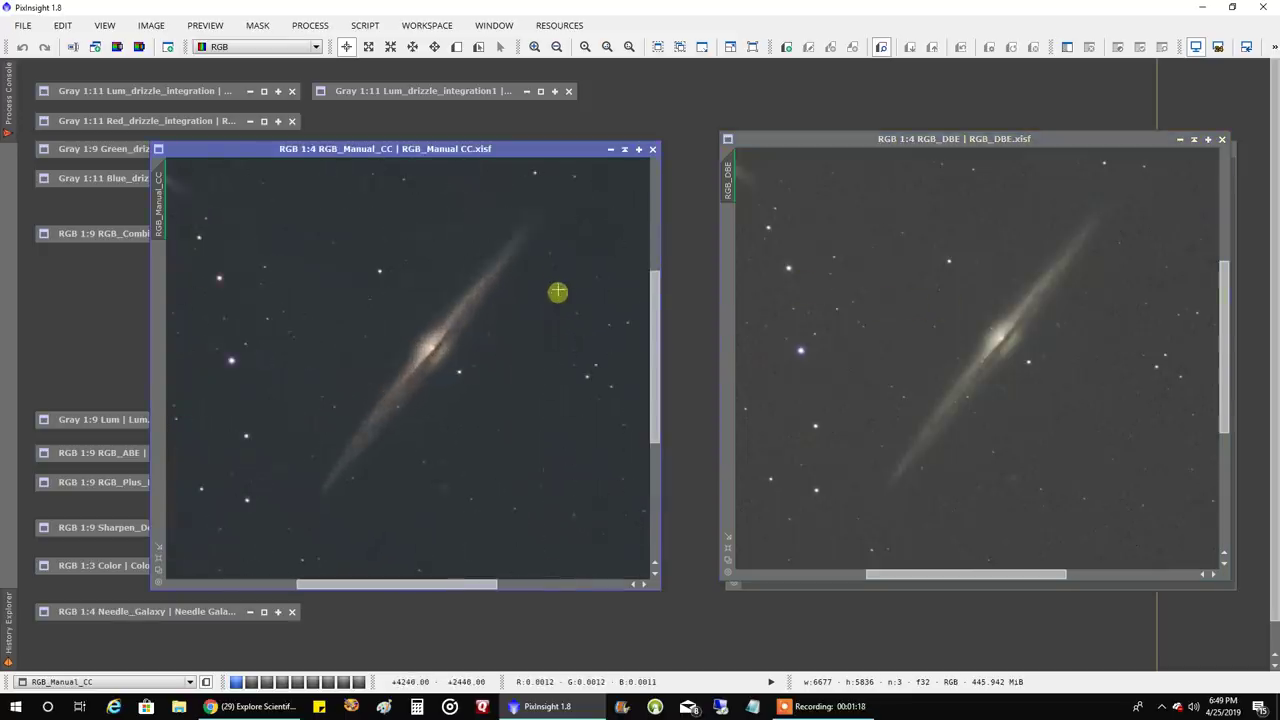
pyautogui.click(310, 25)
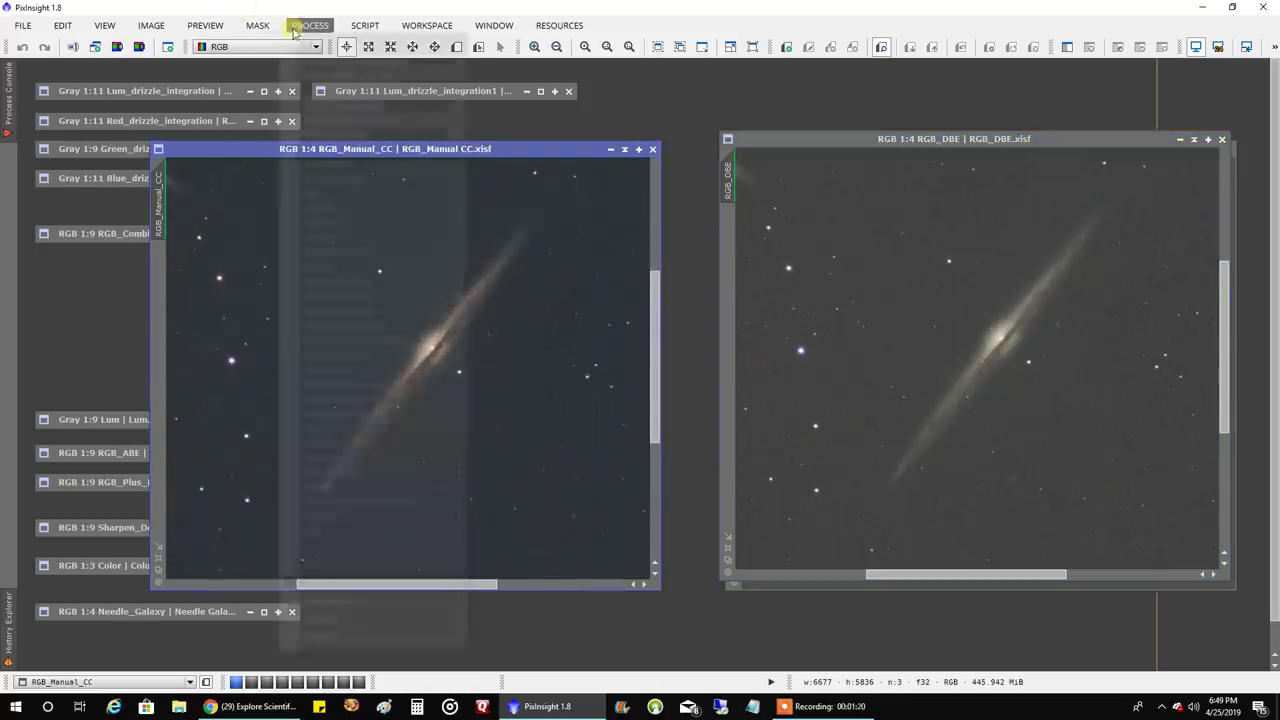
pyautogui.moveTo(366, 91)
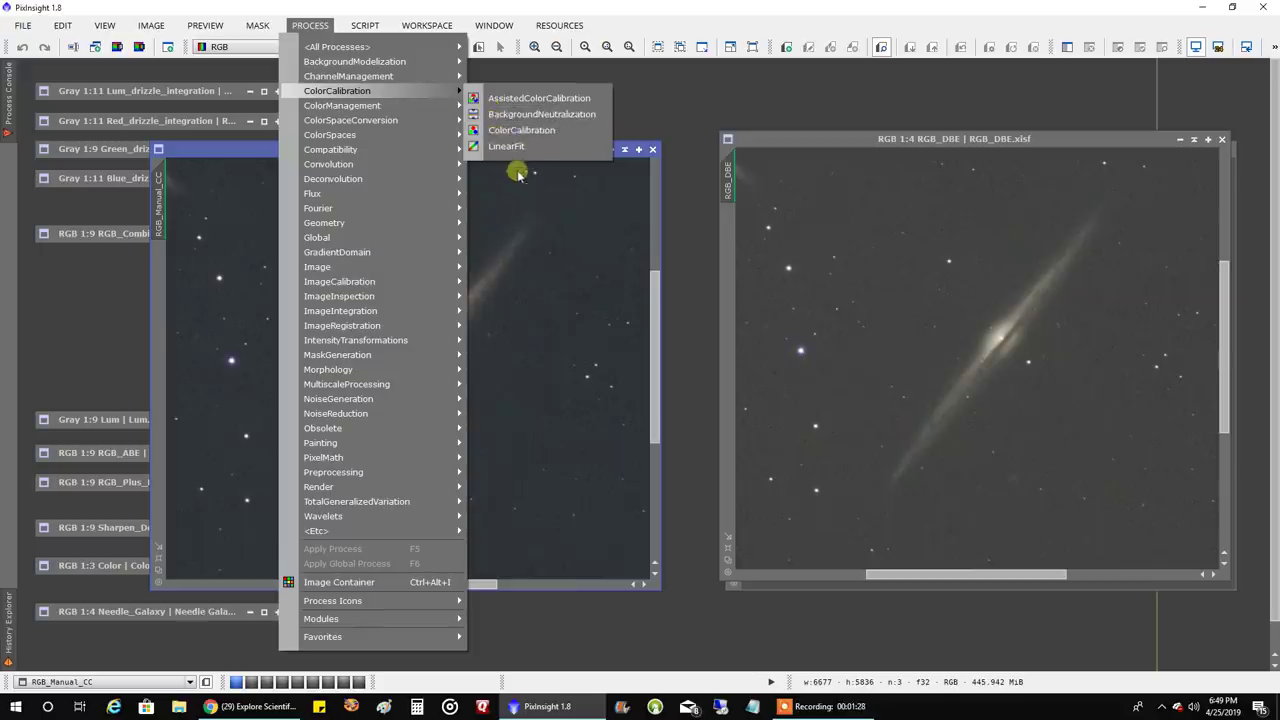
pyautogui.click(532, 204)
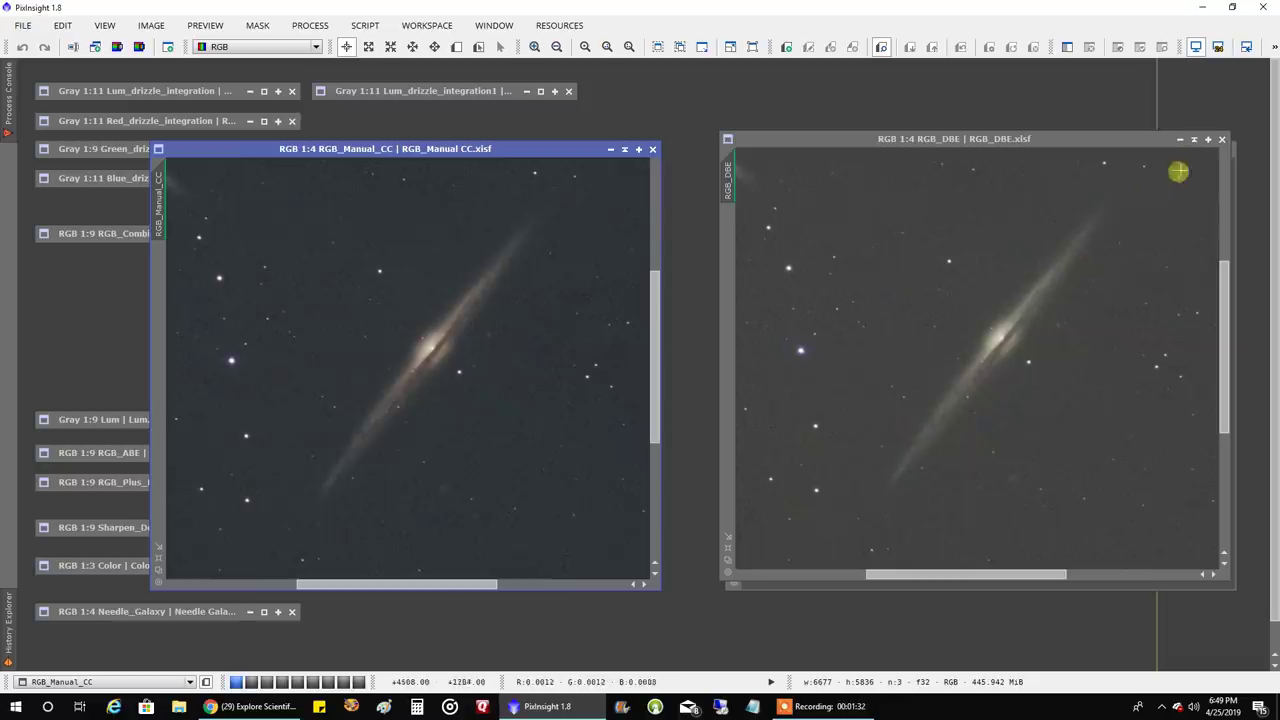
# Minimise RGB_DBE, zoom RGB_PMCC and RGB_Manual_CC in and out, then minimise RGB_PMCC.
pyautogui.click(1184, 139)
pyautogui.scroll(6, 1069, 260)
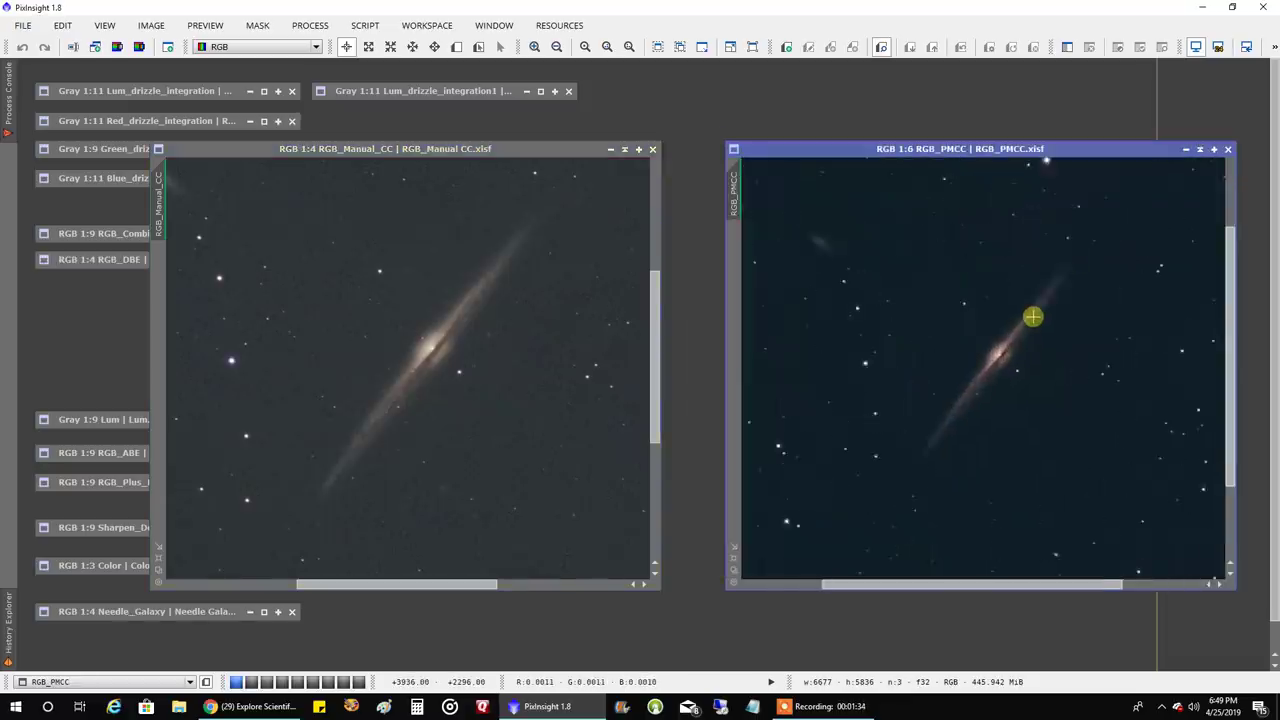
pyautogui.scroll(1, 1089, 307)
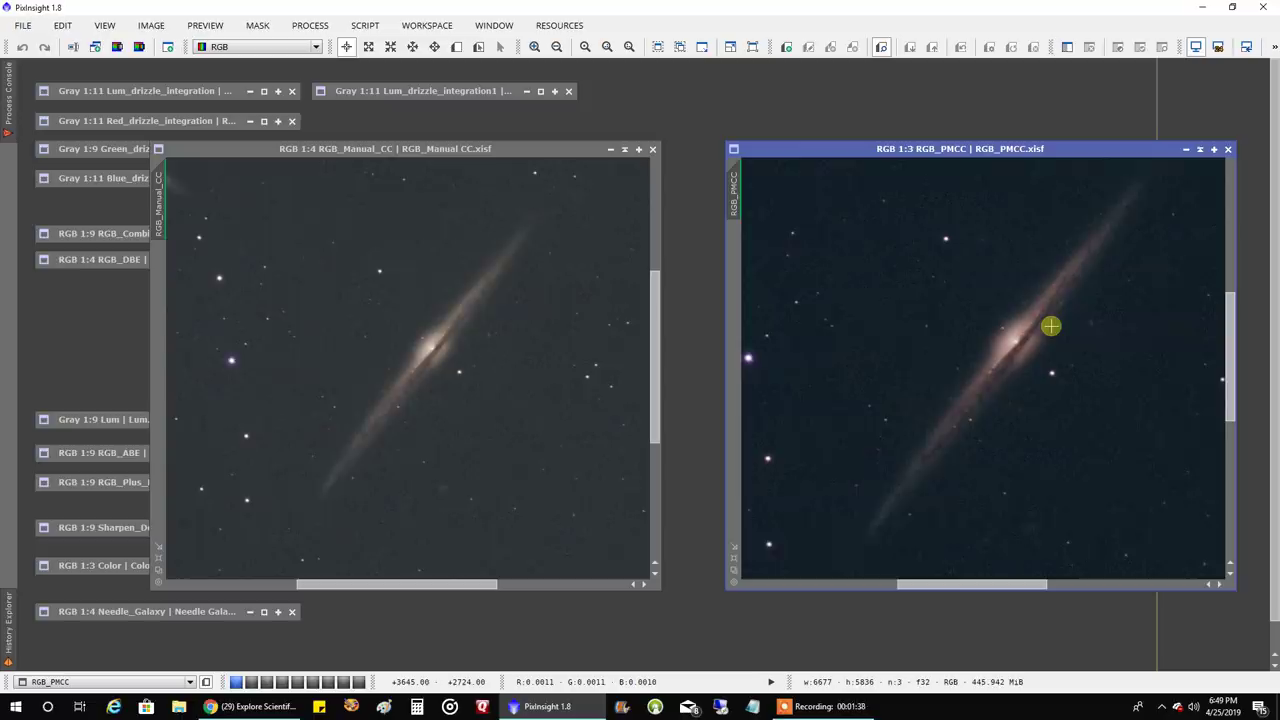
pyautogui.scroll(-4, 1050, 325)
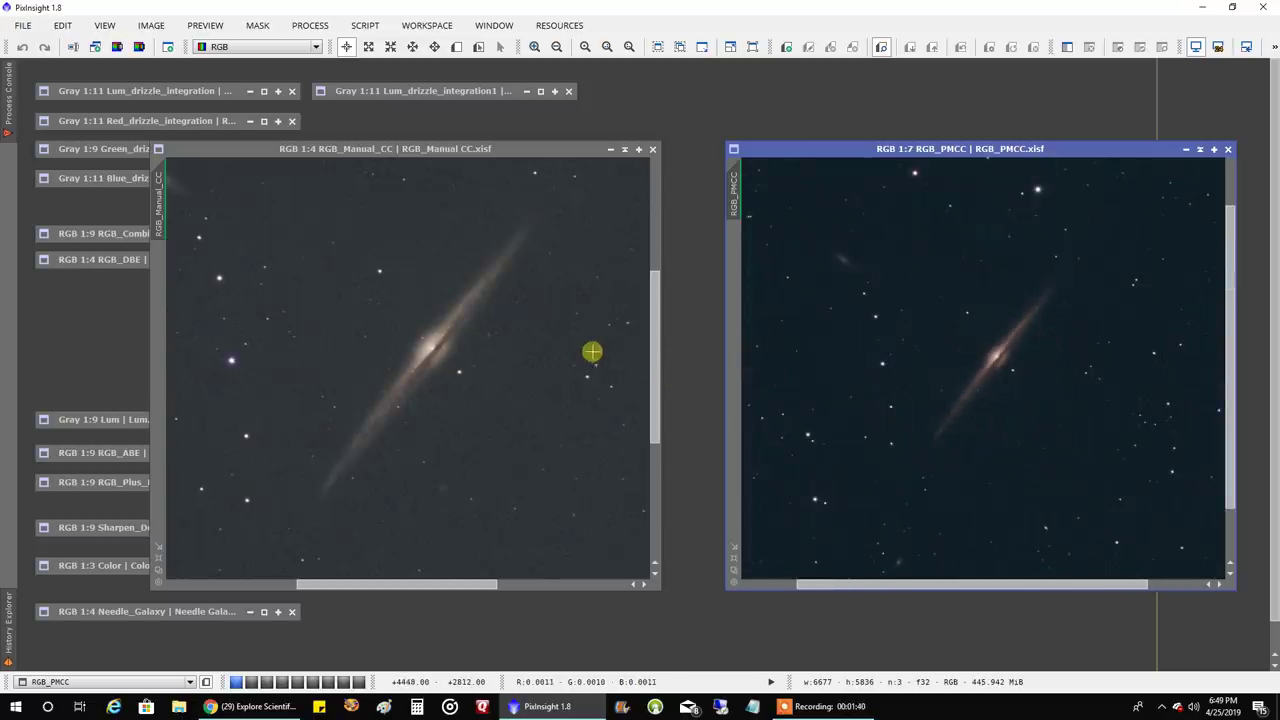
pyautogui.scroll(-5, 592, 351)
pyautogui.scroll(-1, 931, 358)
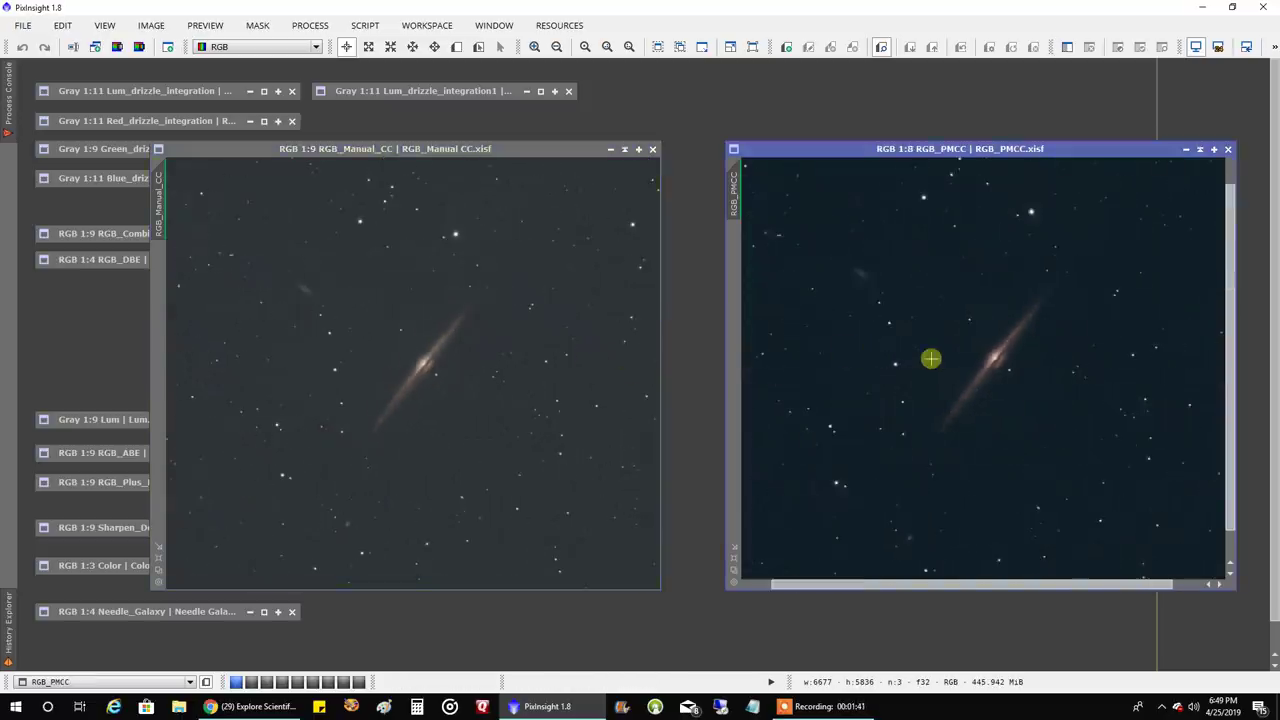
pyautogui.scroll(-1, 931, 358)
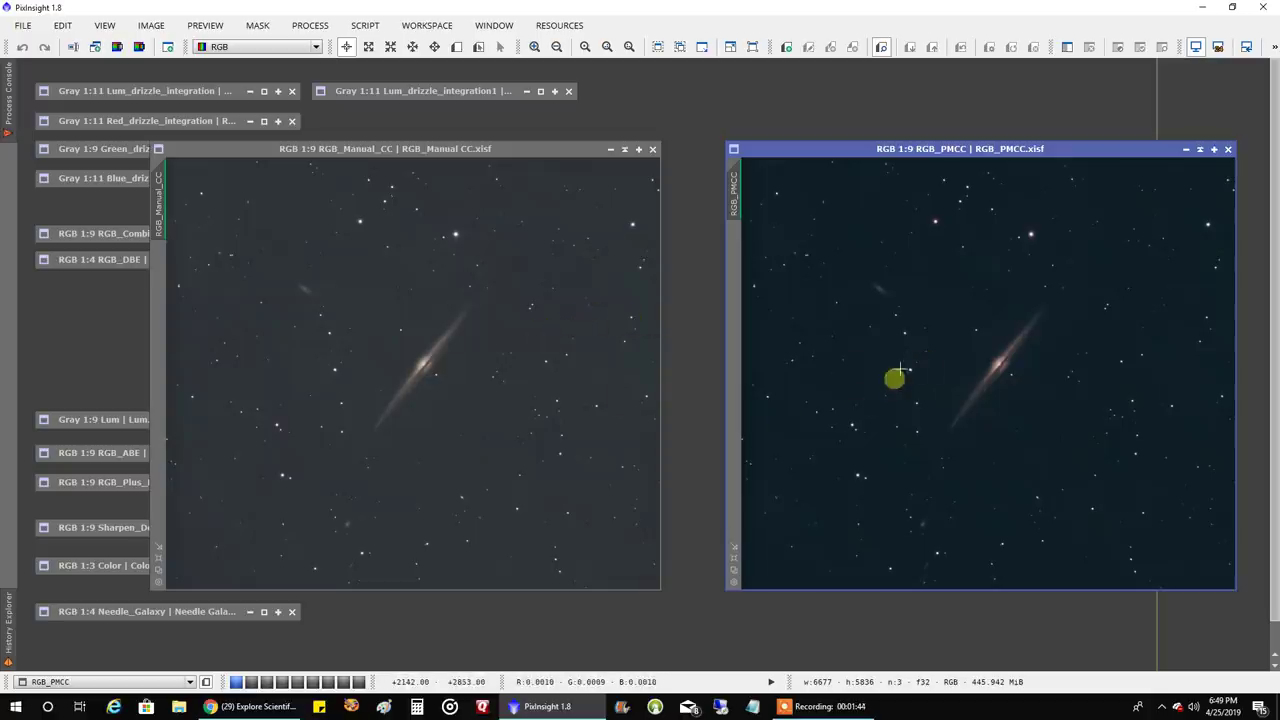
pyautogui.click(1200, 151)
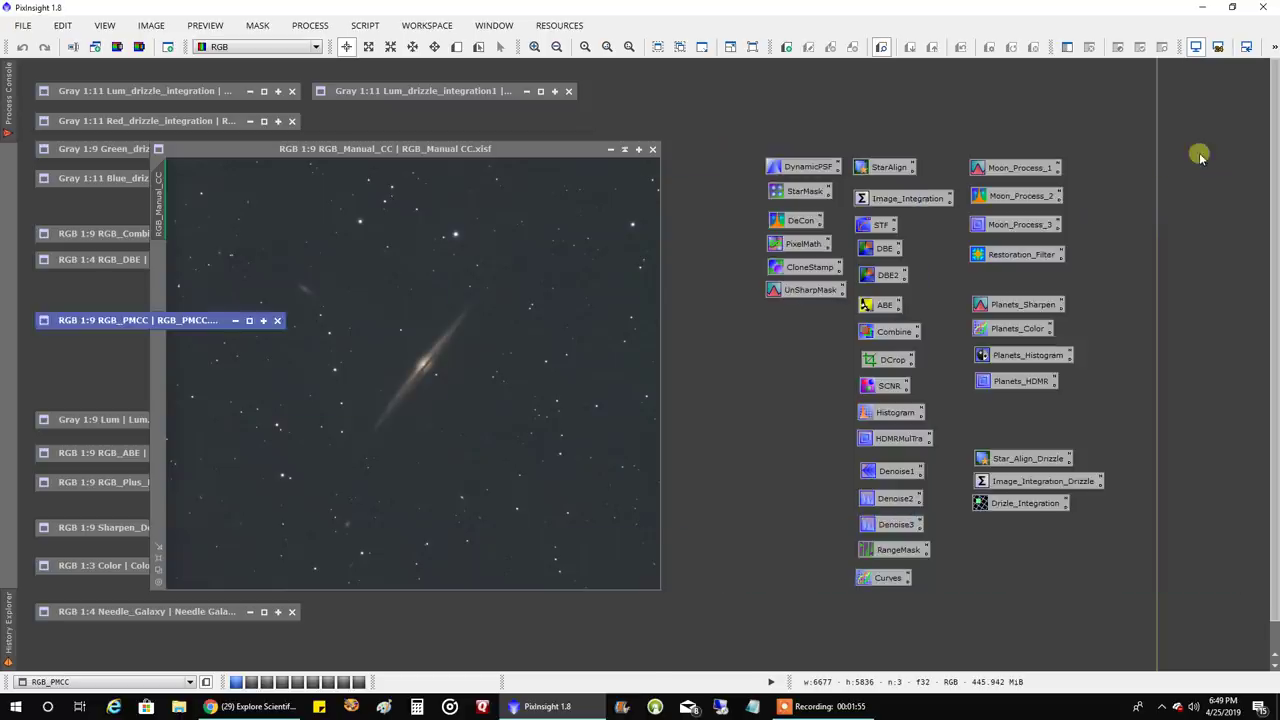
# Minimise RGB_Manual_CC, open Lum and Lum_drizzle_integration, zoom out, then minimise the drizzle image.
pyautogui.click(624, 149)
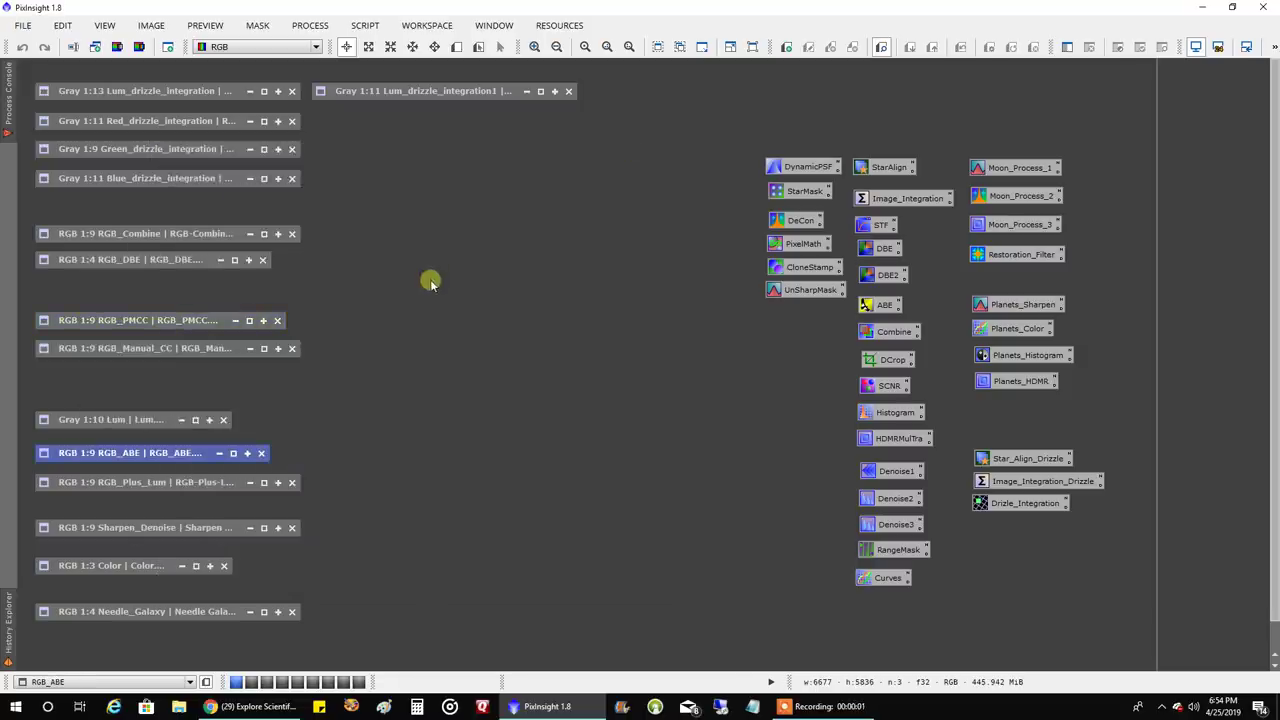
pyautogui.doubleClick(127, 421)
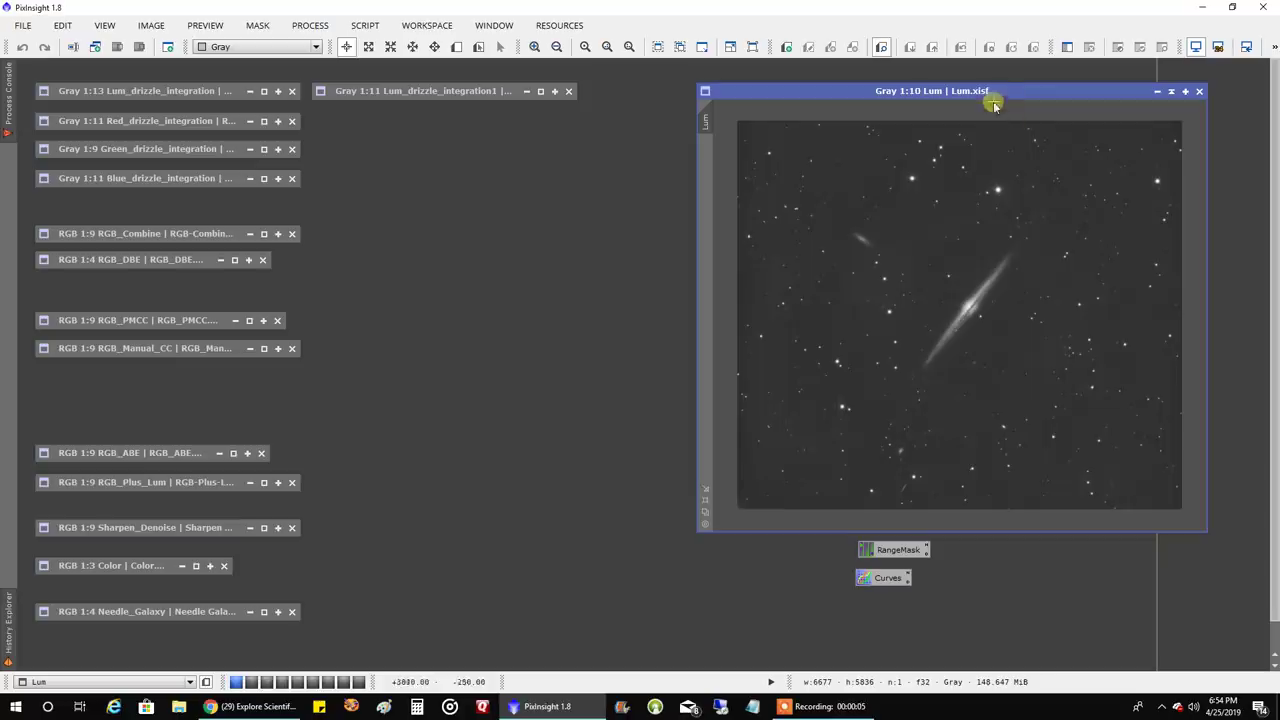
pyautogui.moveTo(1003, 92); pyautogui.dragTo(1012, 91)
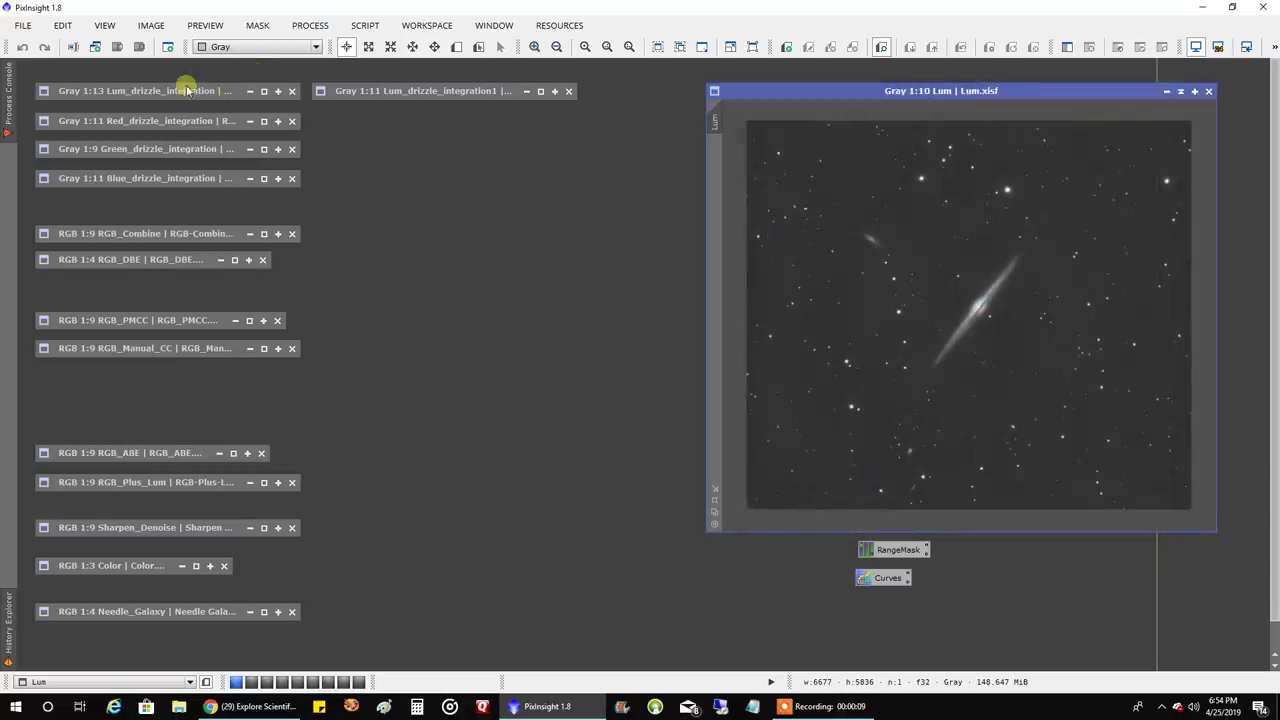
pyautogui.doubleClick(127, 92)
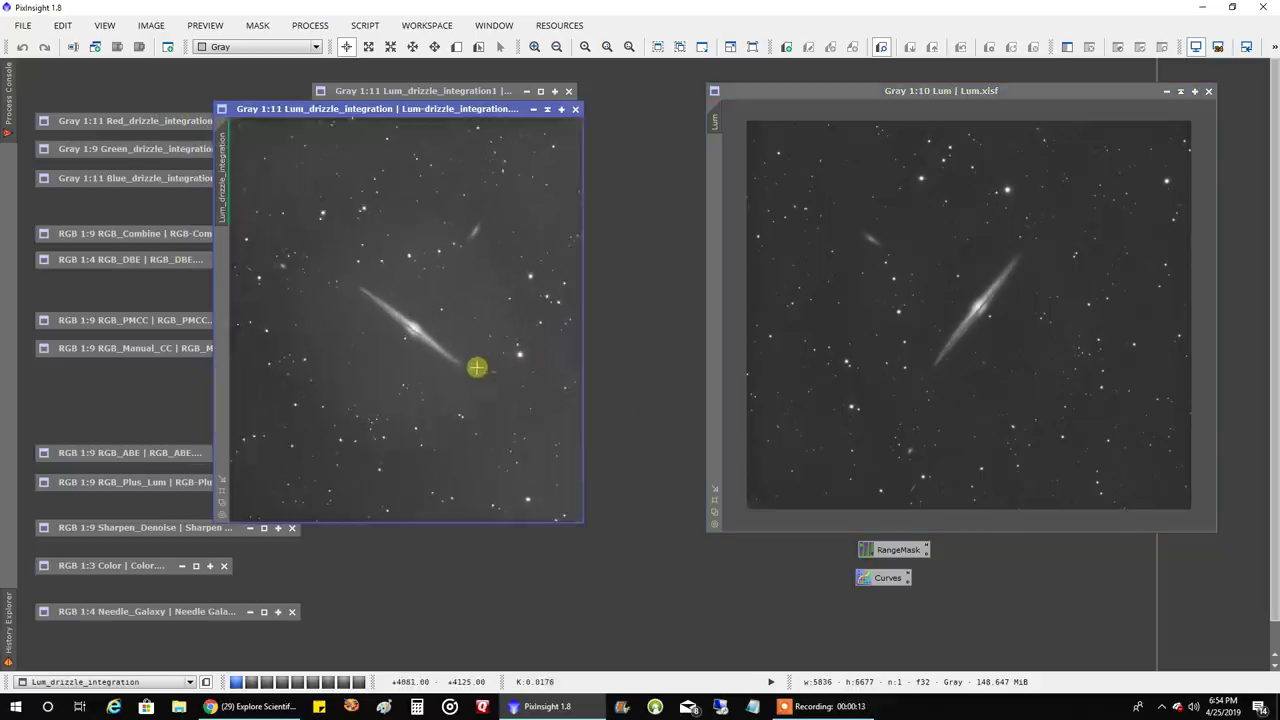
pyautogui.scroll(-1, 476, 367)
pyautogui.scroll(-1, 1063, 288)
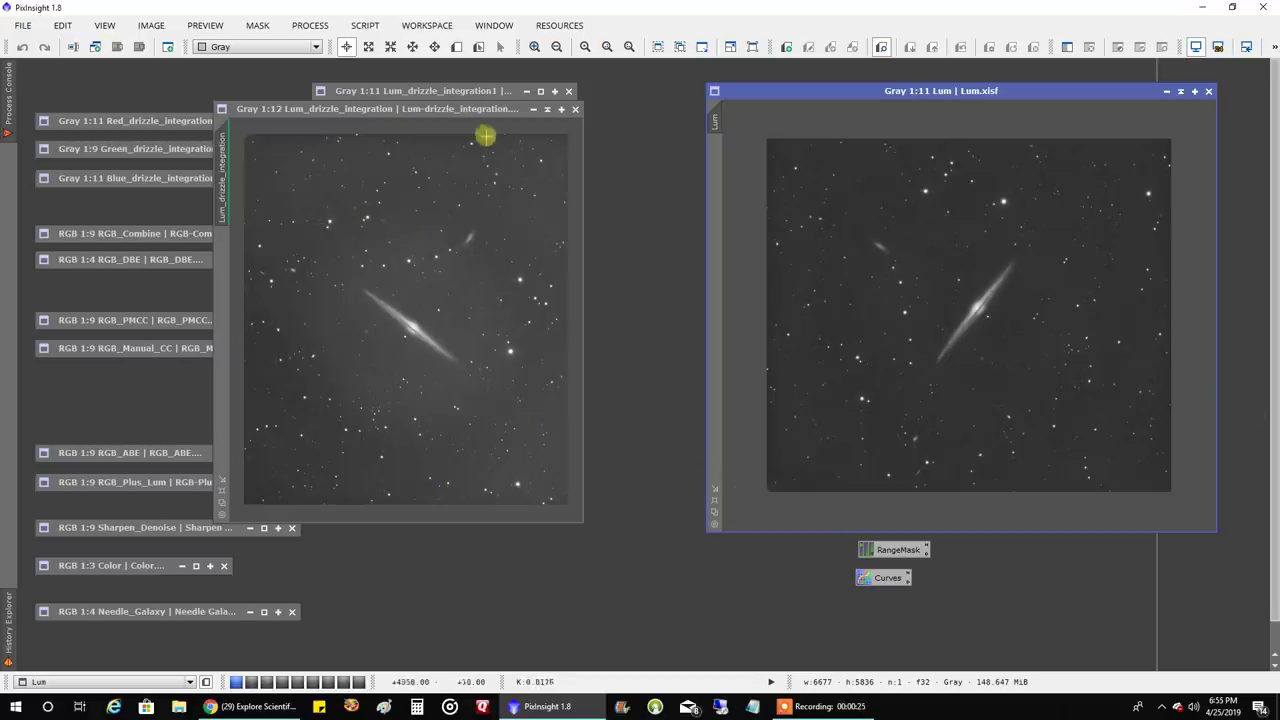
pyautogui.click(548, 108)
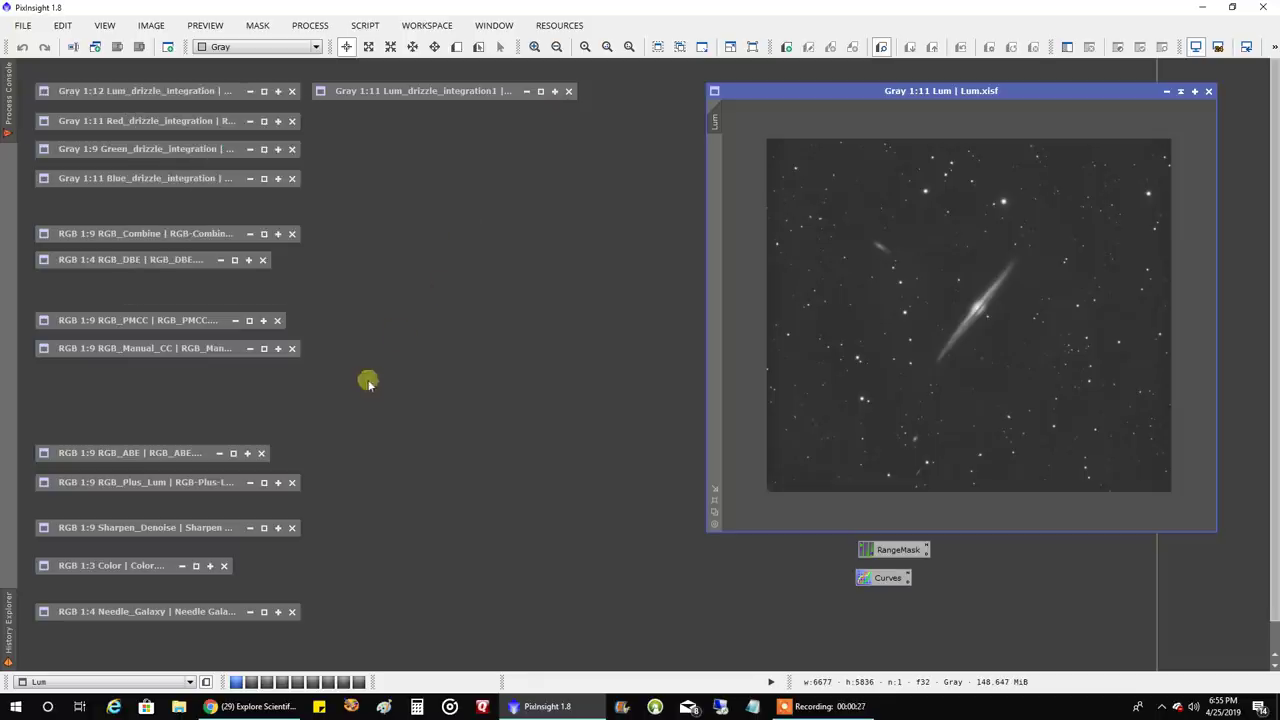
# Open RGB_ABE on the right and RGB_Manual_CC on the left, zooming to compare.
pyautogui.doubleClick(162, 455)
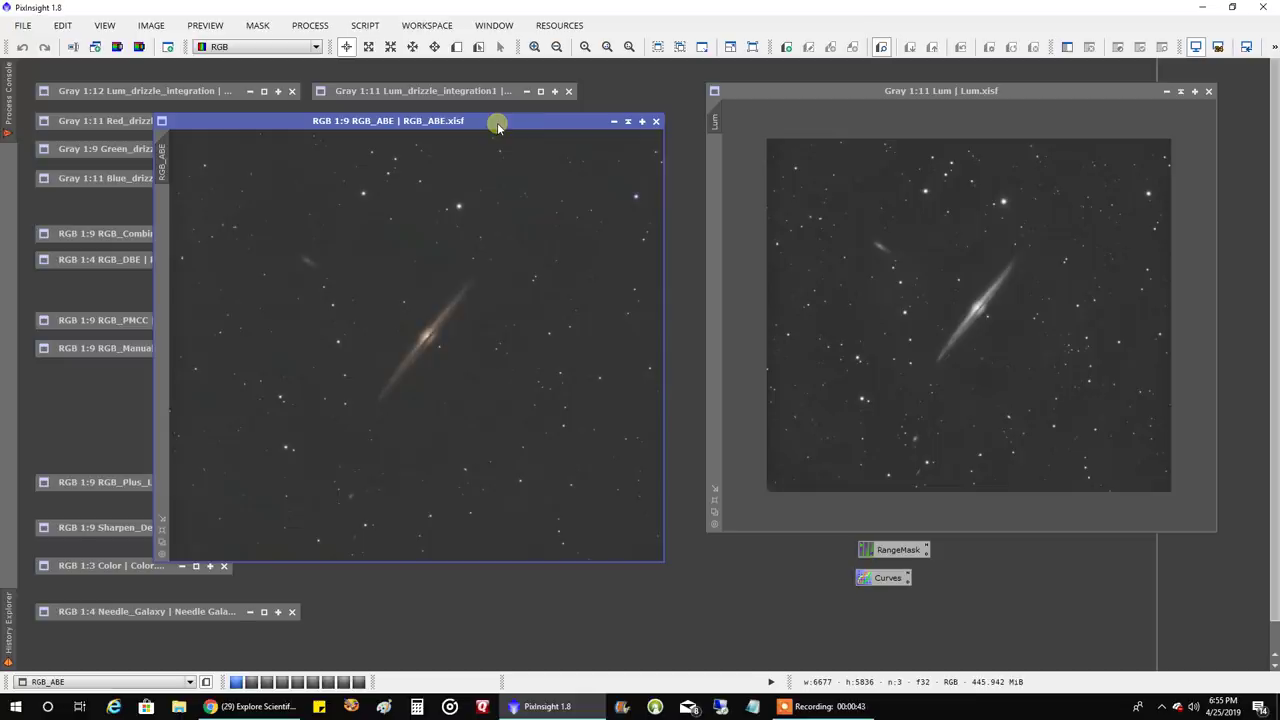
pyautogui.moveTo(498, 127); pyautogui.dragTo(979, 139)
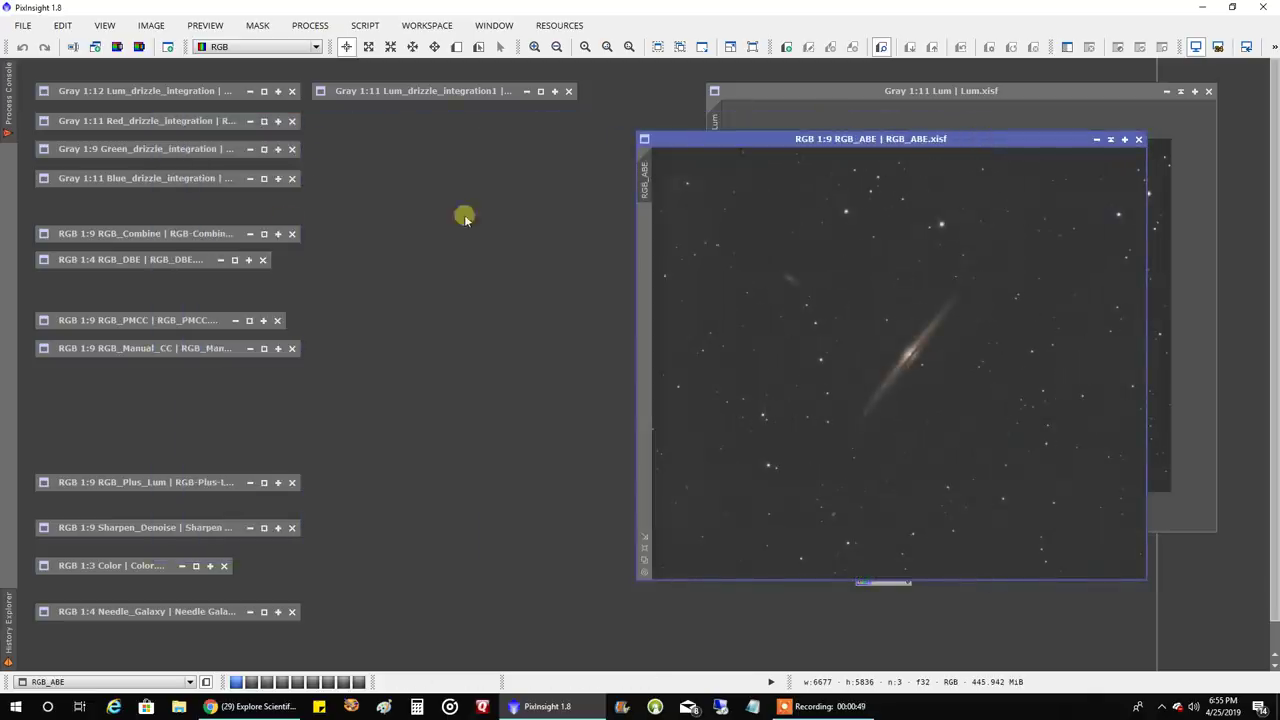
pyautogui.doubleClick(162, 348)
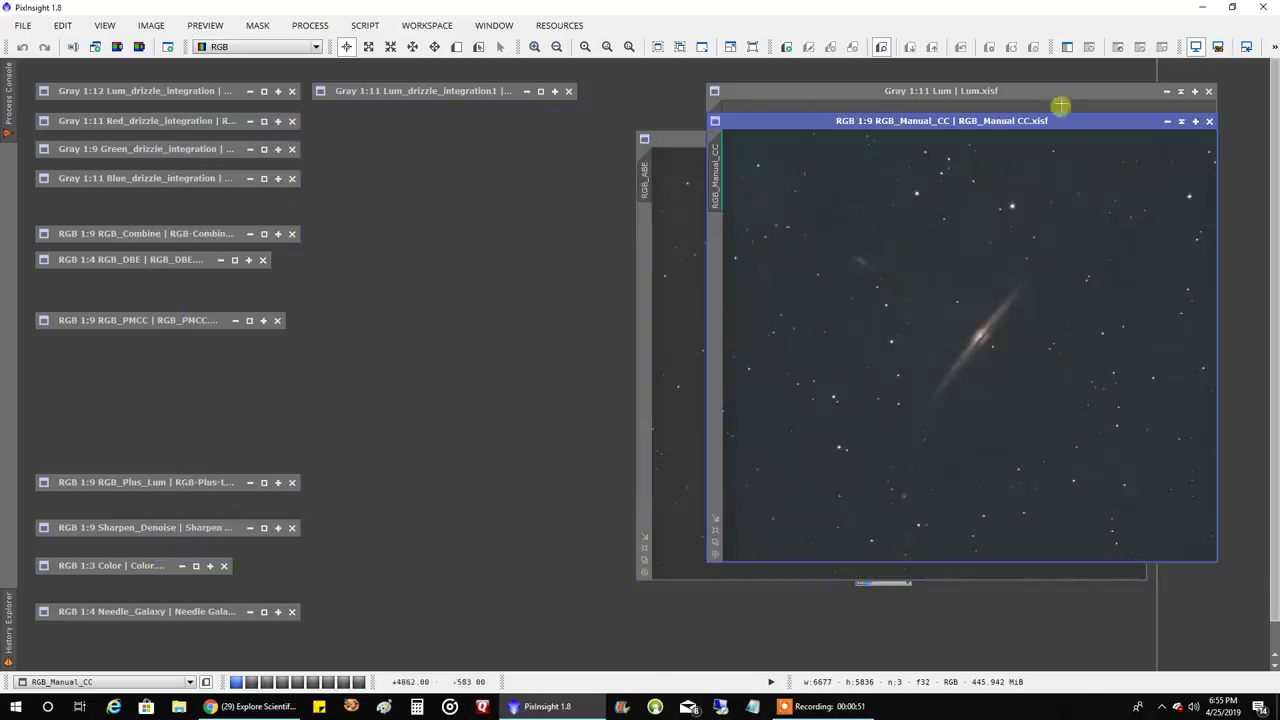
pyautogui.moveTo(1040, 120); pyautogui.dragTo(380, 137)
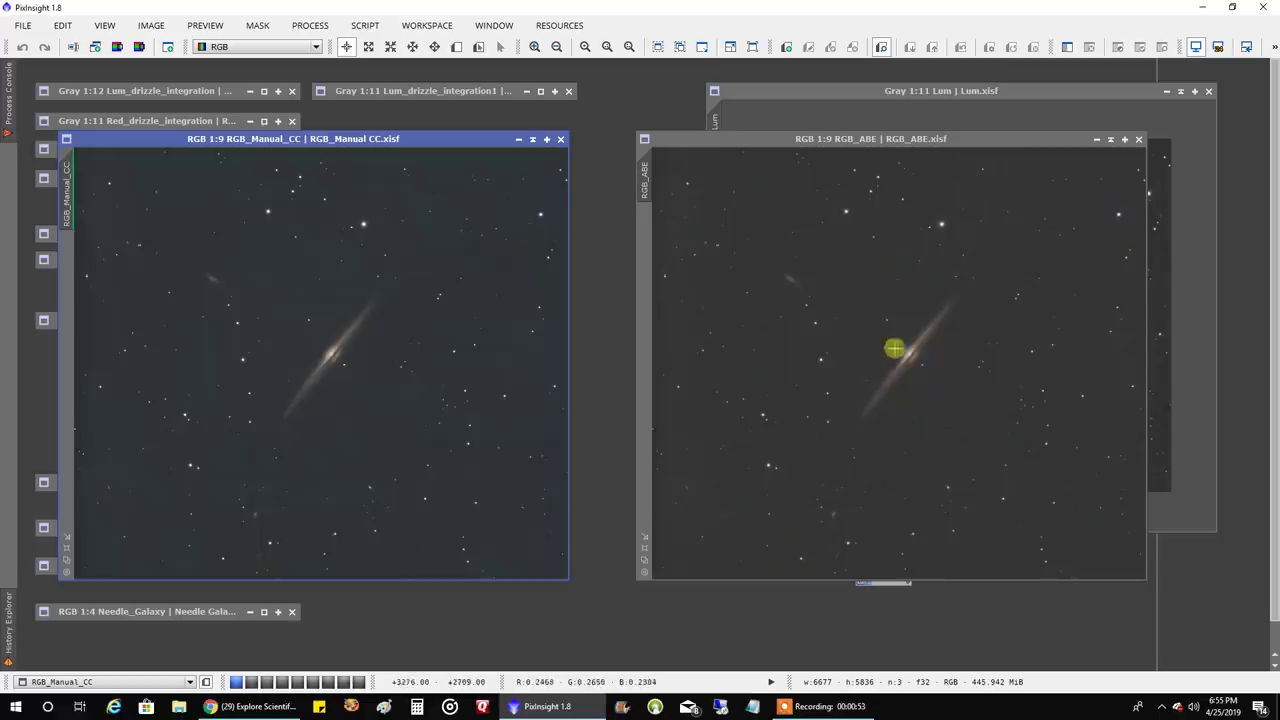
pyautogui.scroll(3, 969, 366)
pyautogui.scroll(2, 966, 367)
pyautogui.scroll(4, 424, 348)
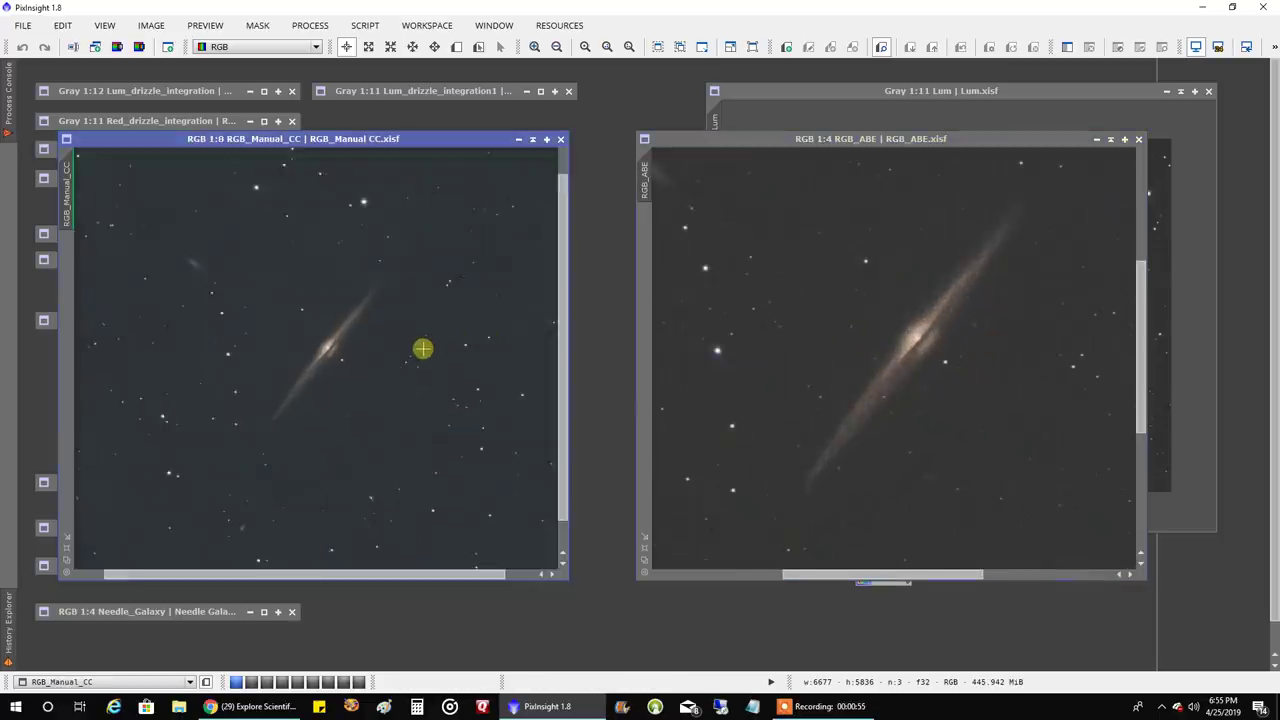
pyautogui.scroll(-4, 424, 348)
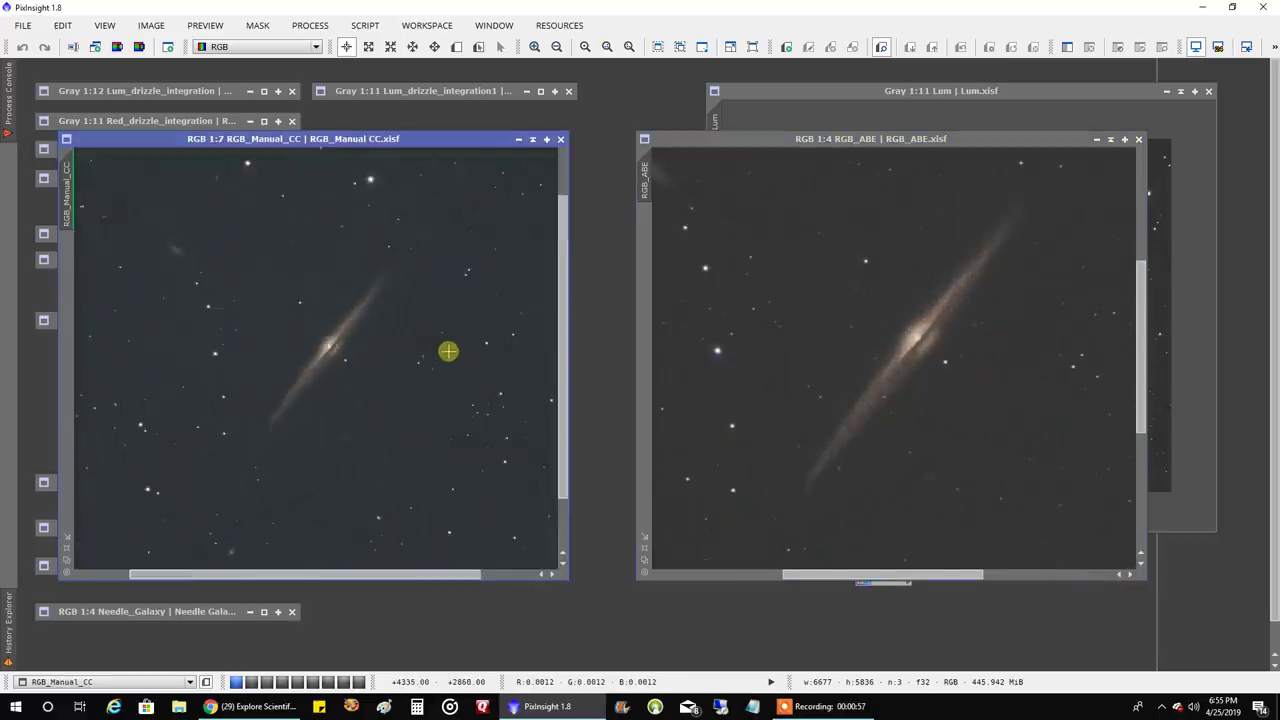
# Minimise RGB_Manual_CC and Lum, reposition and zoom RGB_ABE, then open RGB_Plus_Lum.
pyautogui.click(533, 140)
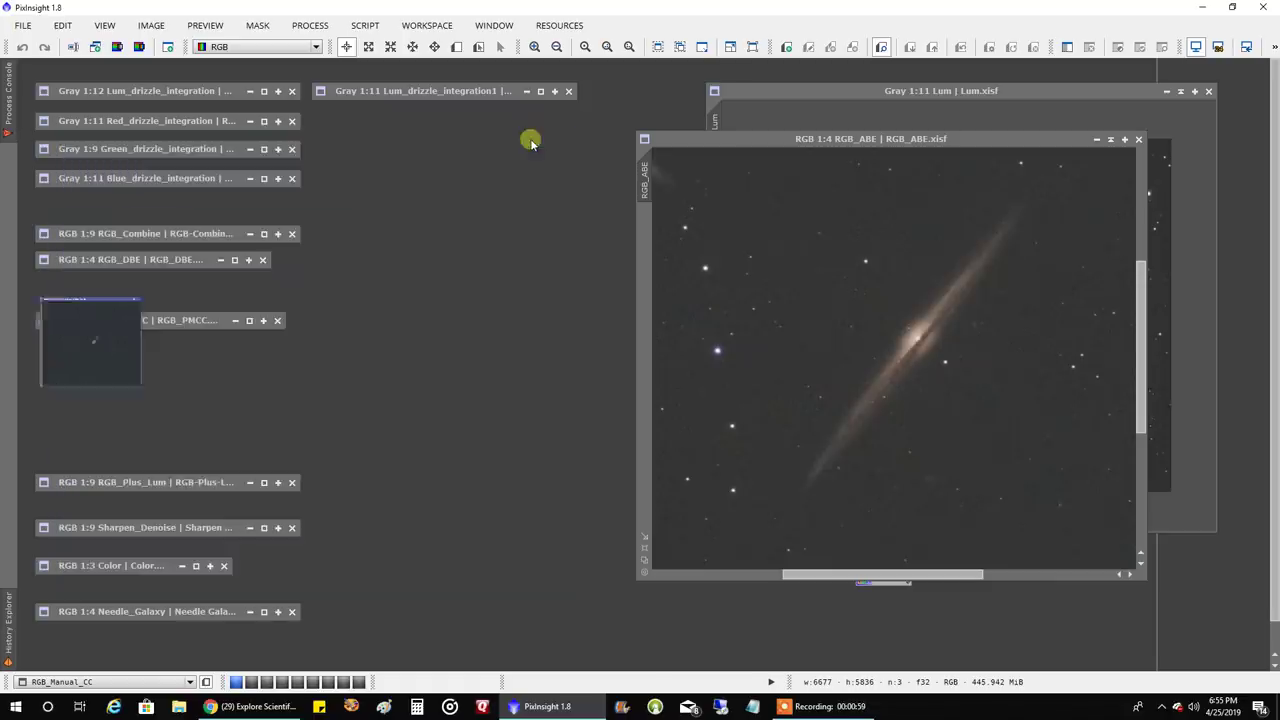
pyautogui.click(1184, 93)
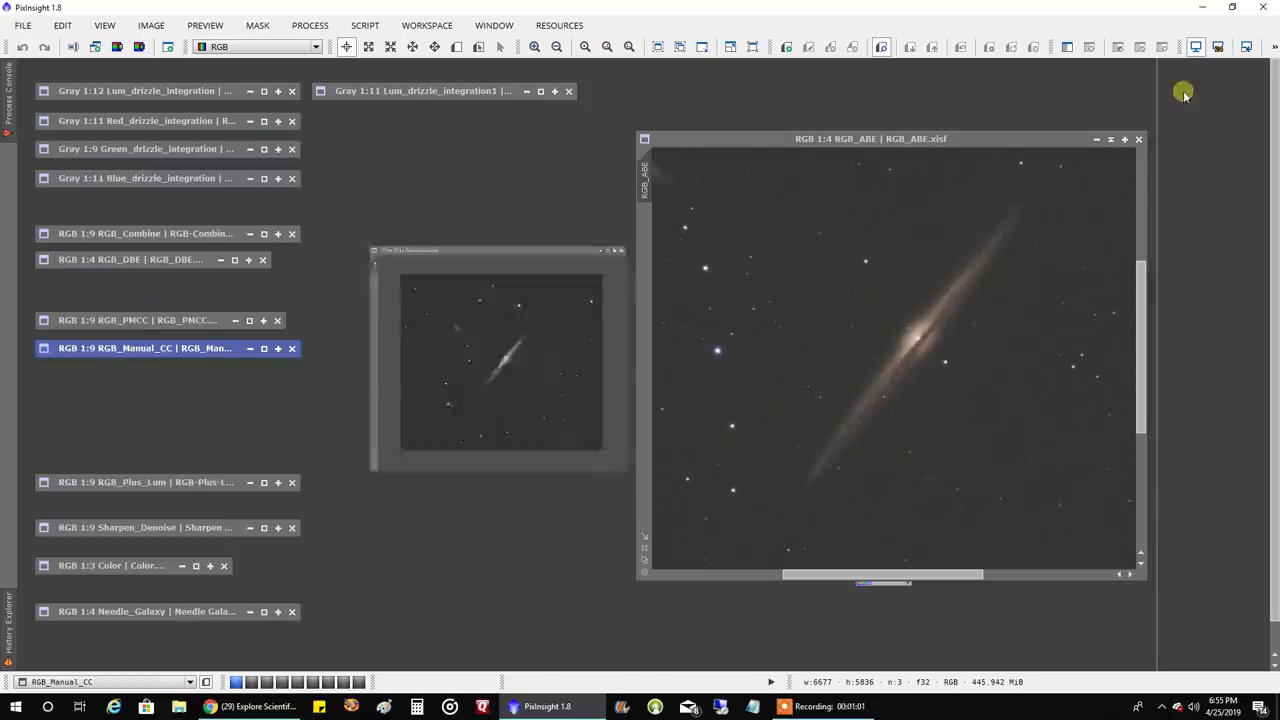
pyautogui.moveTo(941, 140); pyautogui.dragTo(1008, 94)
pyautogui.scroll(1, 1031, 212)
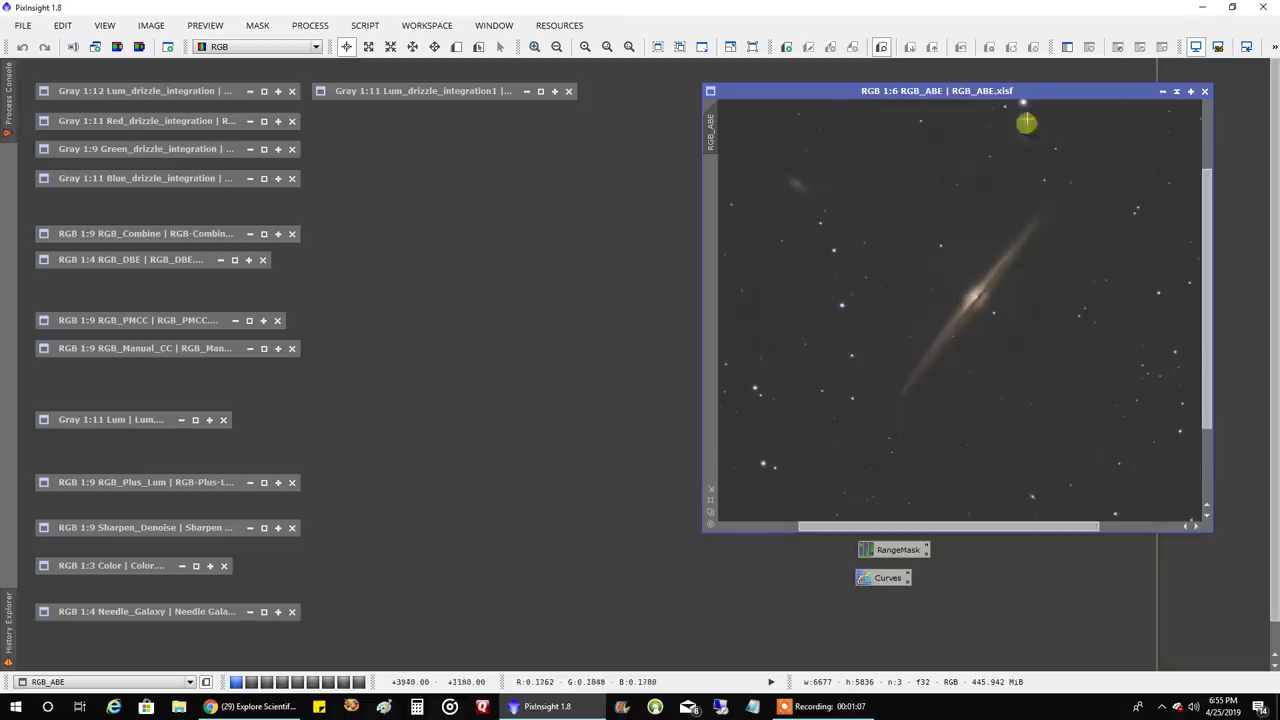
pyautogui.moveTo(1026, 91); pyautogui.dragTo(1029, 132)
pyautogui.scroll(-2, 1070, 344)
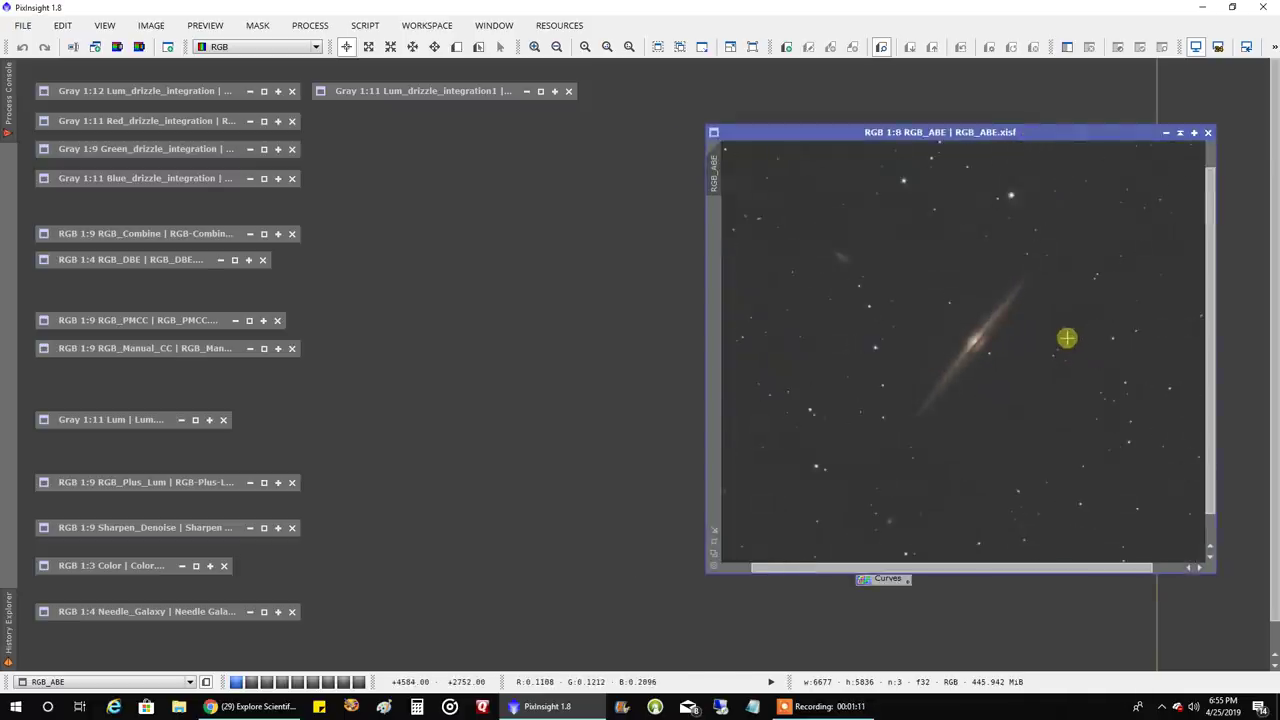
pyautogui.scroll(-1, 1066, 337)
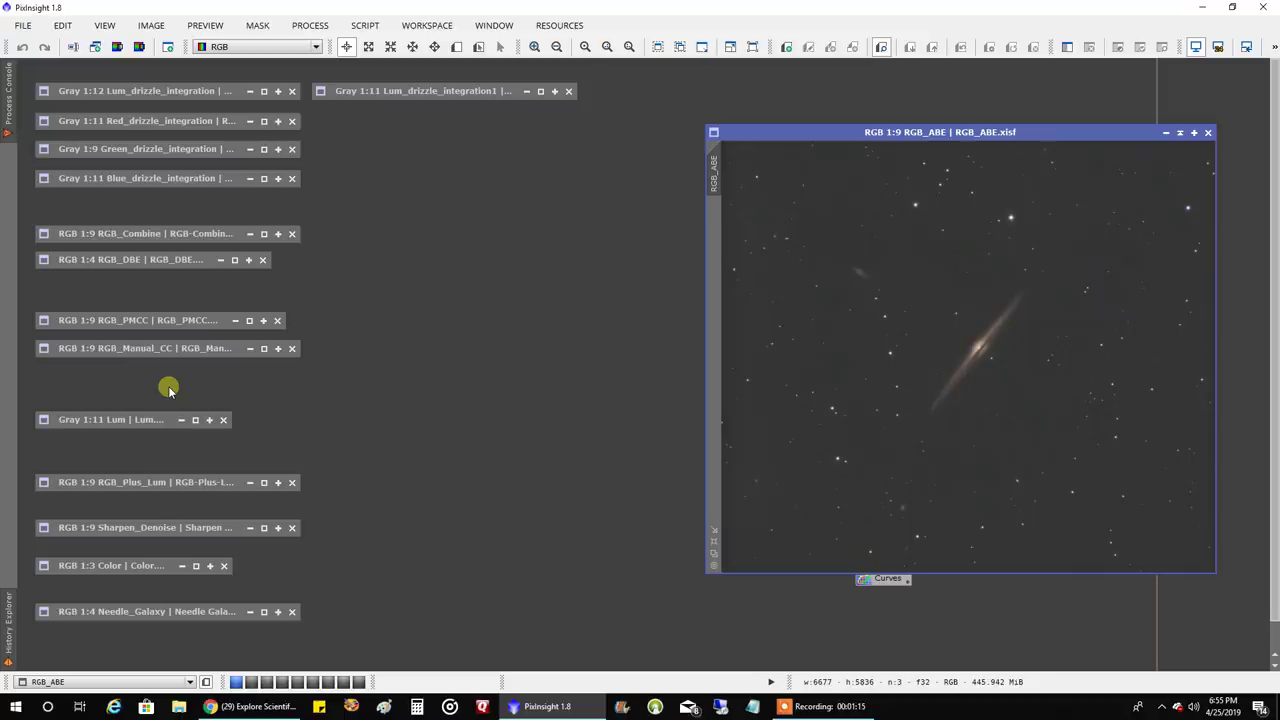
pyautogui.doubleClick(153, 488)
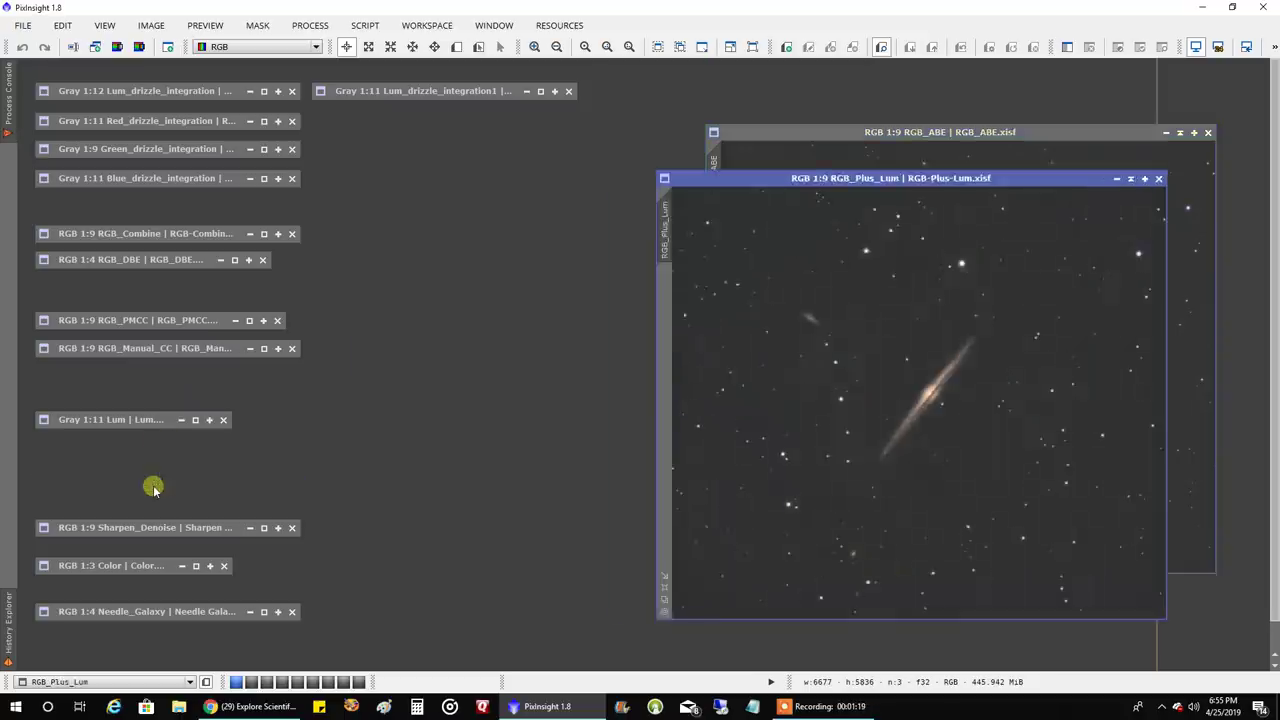
# Place RGB_ABE on the left beside RGB_Plus_Lum and zoom into RGB_ABE.
pyautogui.moveTo(955, 138); pyautogui.dragTo(352, 154)
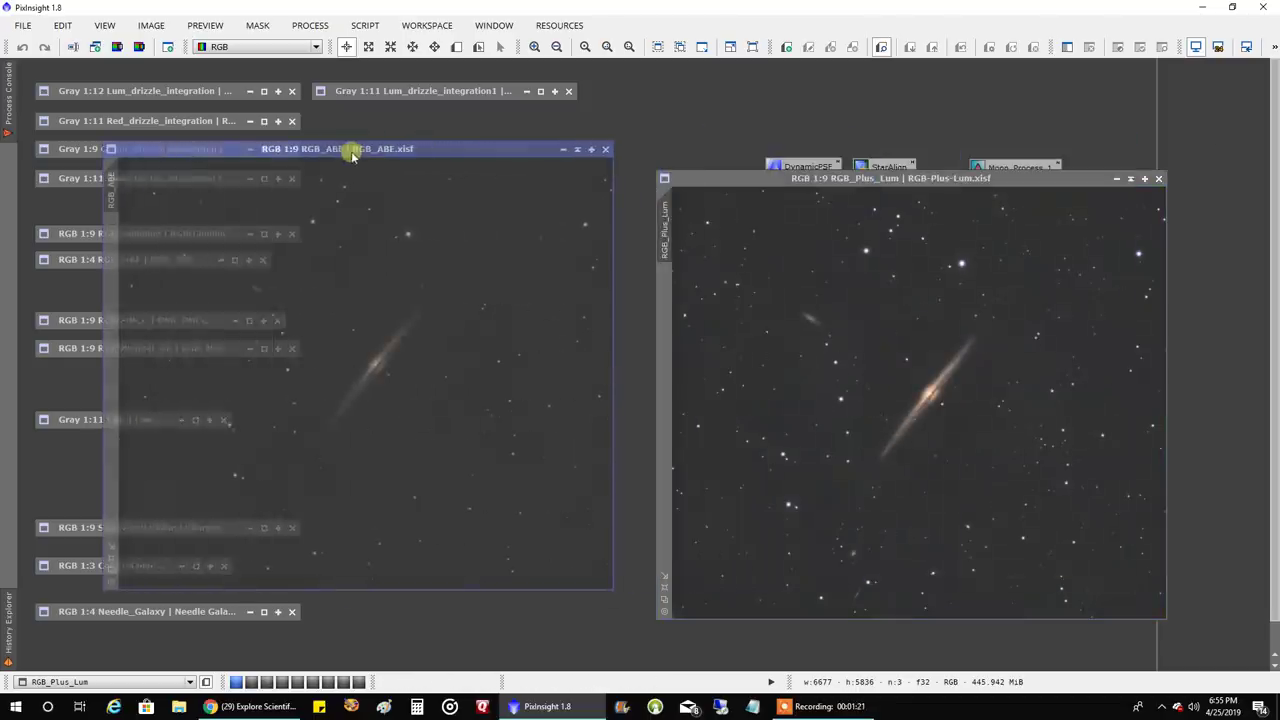
pyautogui.moveTo(759, 183); pyautogui.dragTo(749, 155)
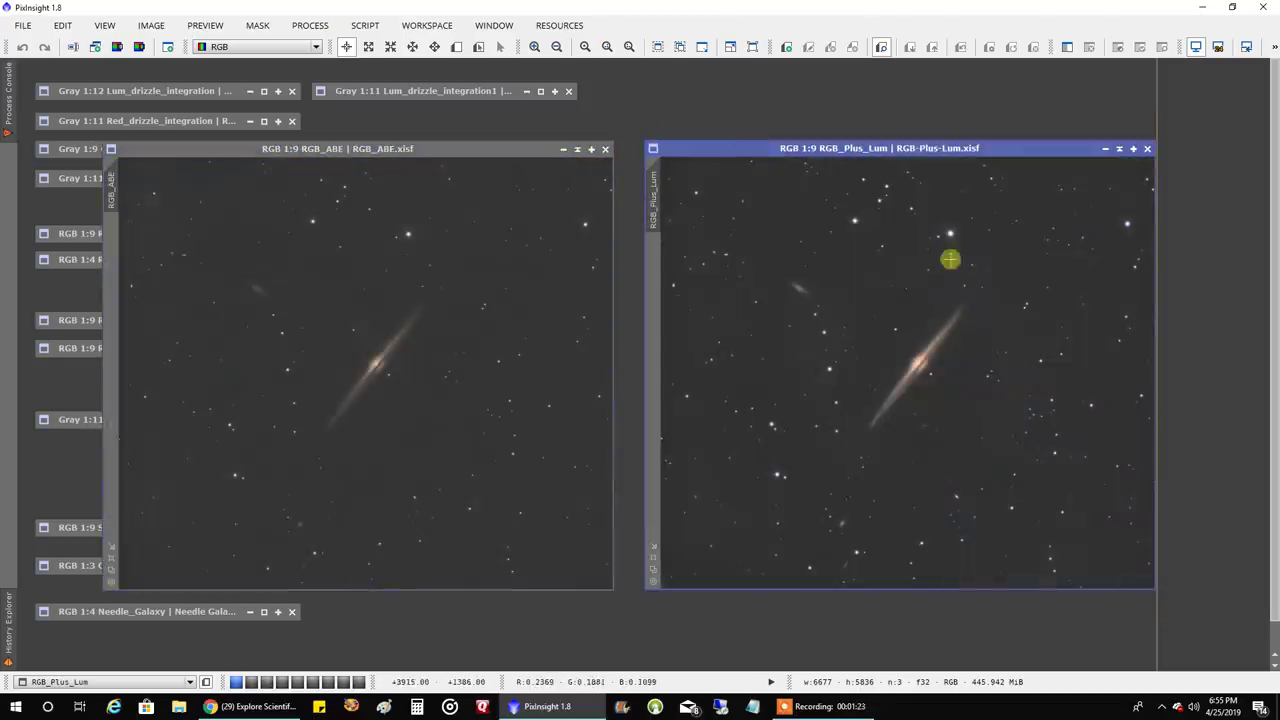
pyautogui.scroll(2, 979, 363)
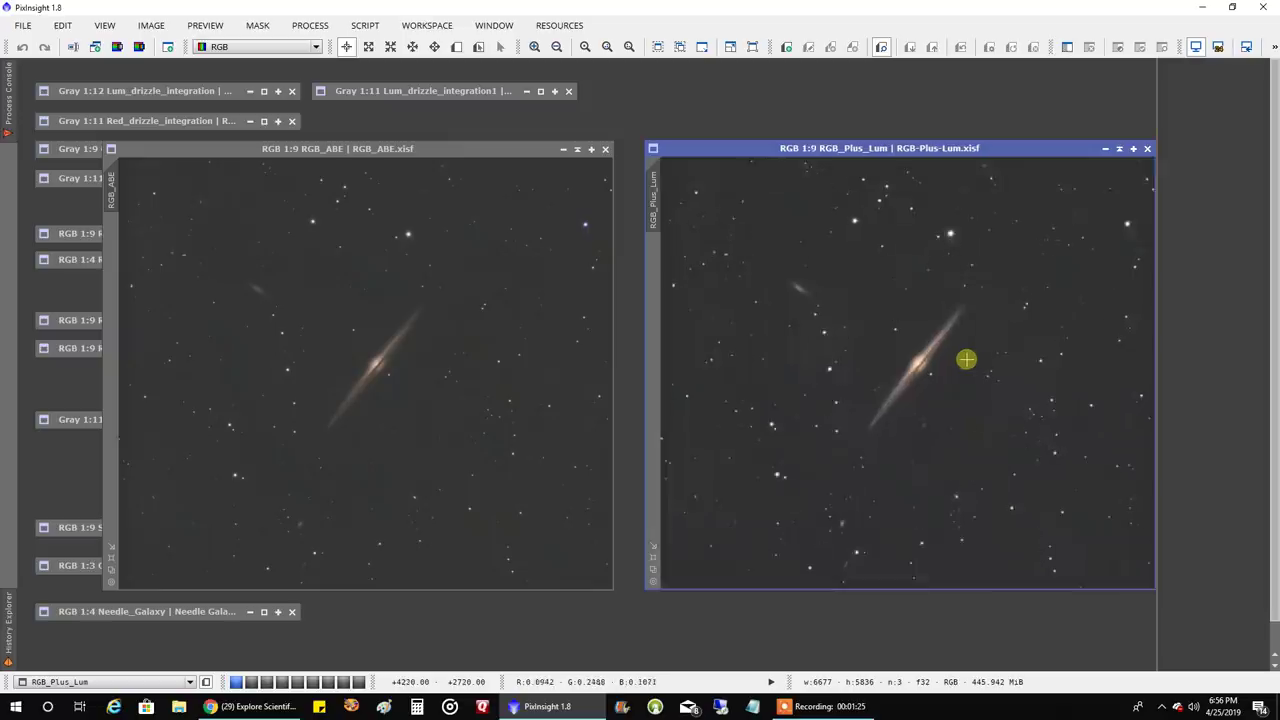
pyautogui.scroll(3, 963, 359)
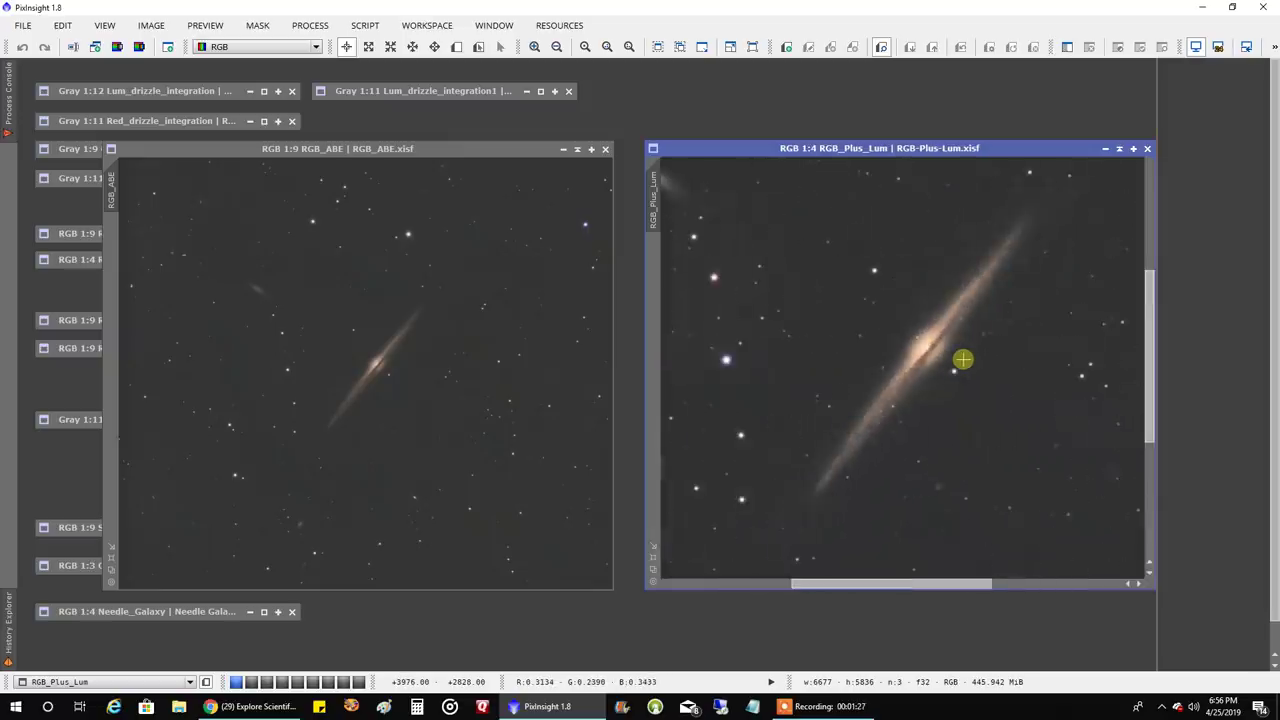
pyautogui.click(498, 344)
pyautogui.scroll(3, 498, 344)
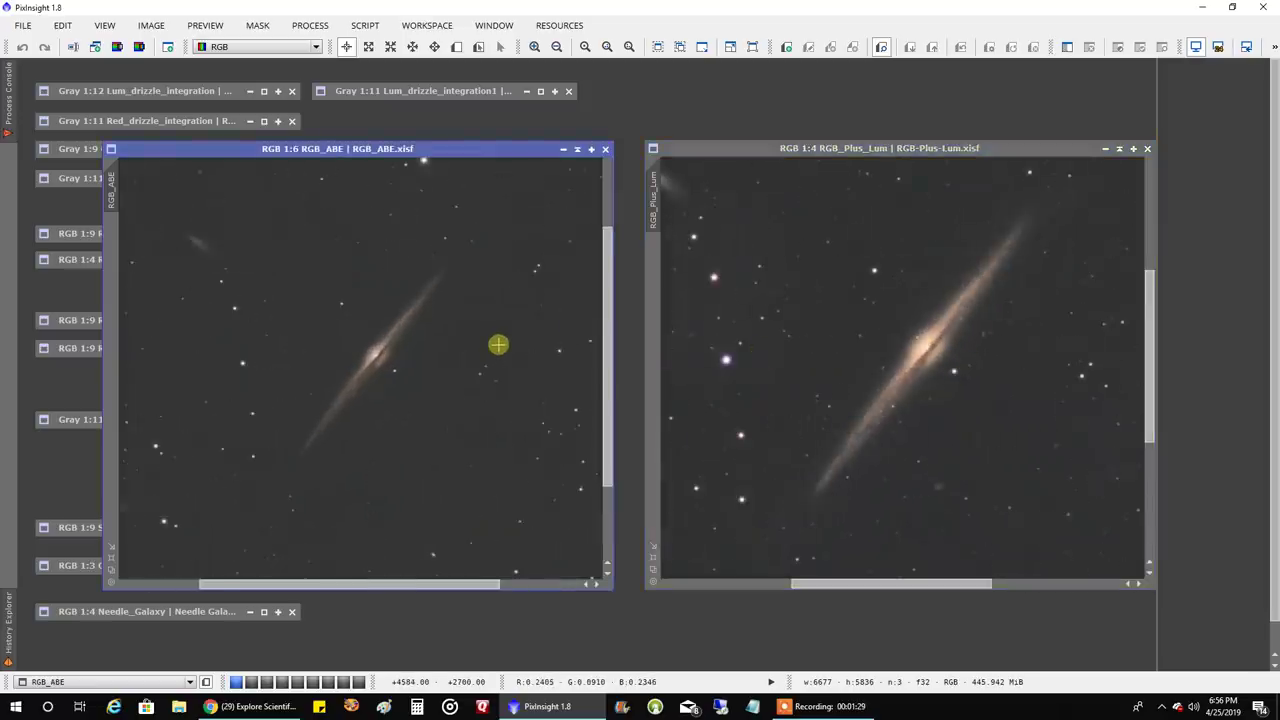
pyautogui.scroll(2, 498, 344)
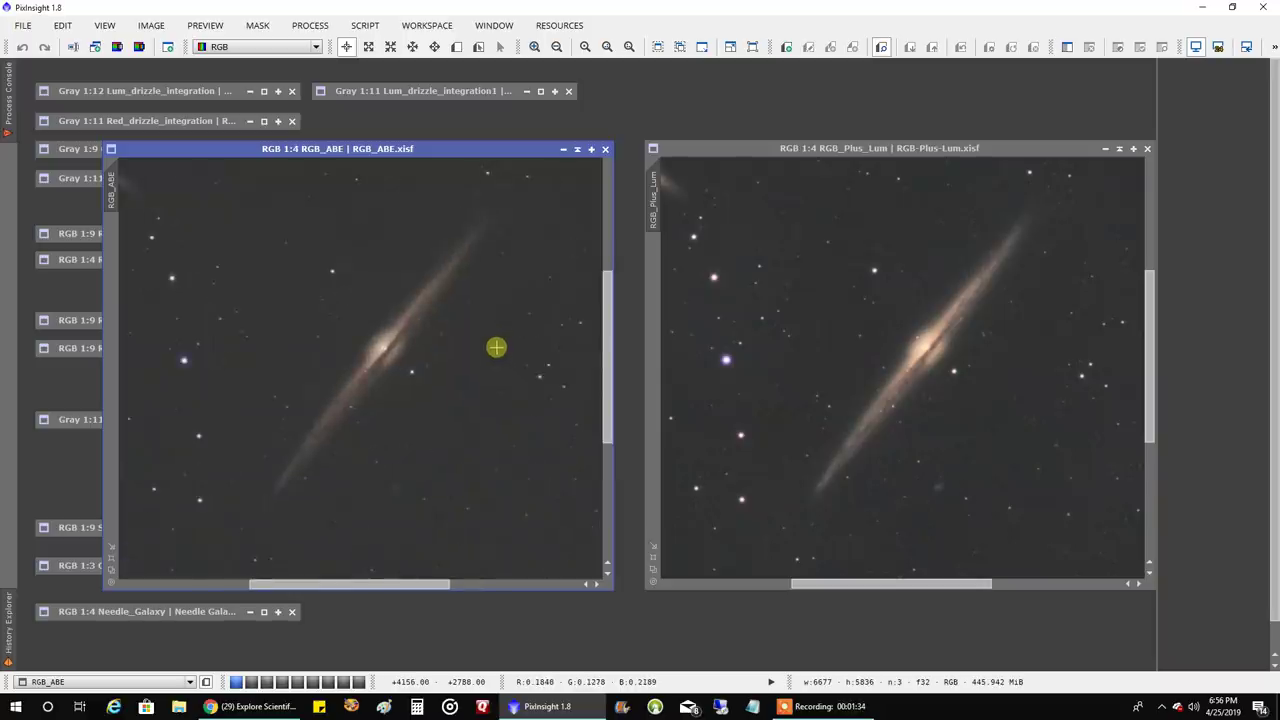
pyautogui.scroll(-2, 497, 346)
# Zoom both images in and out on the galaxy core, then minimise RGB_ABE.
pyautogui.click(828, 389)
pyautogui.scroll(-3, 828, 389)
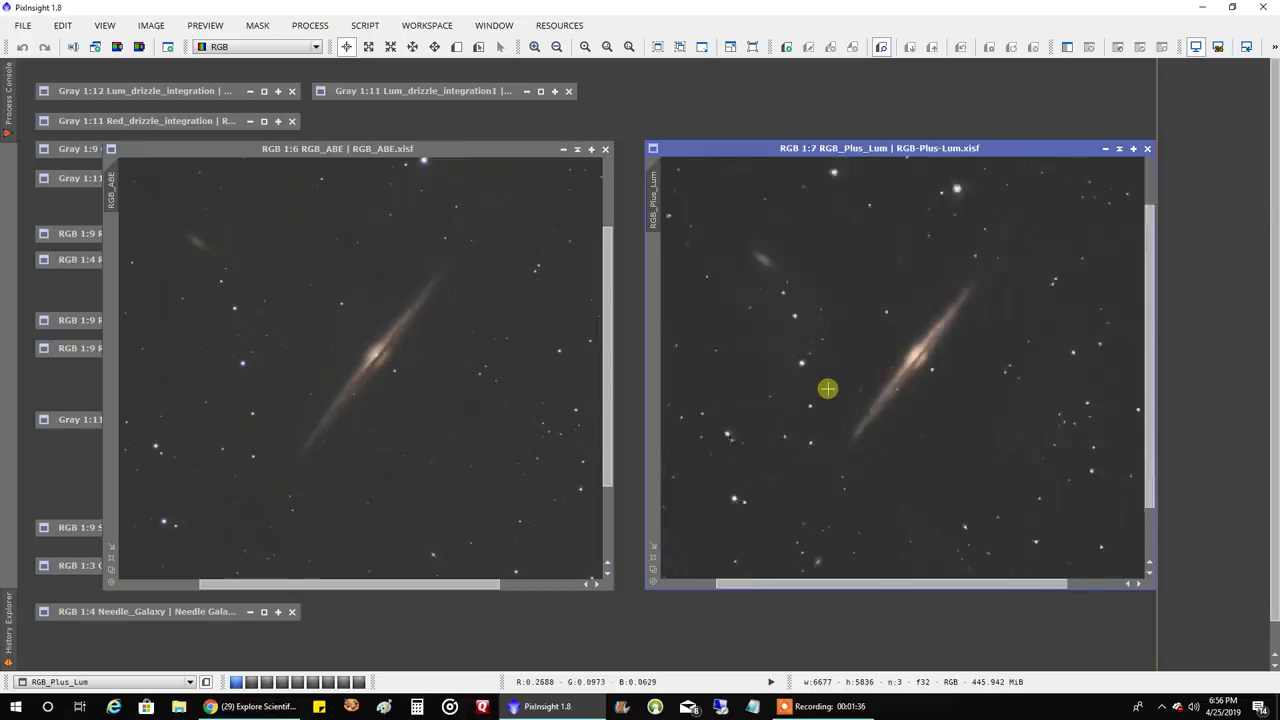
pyautogui.scroll(-2, 828, 389)
pyautogui.click(546, 403)
pyautogui.scroll(4, 546, 403)
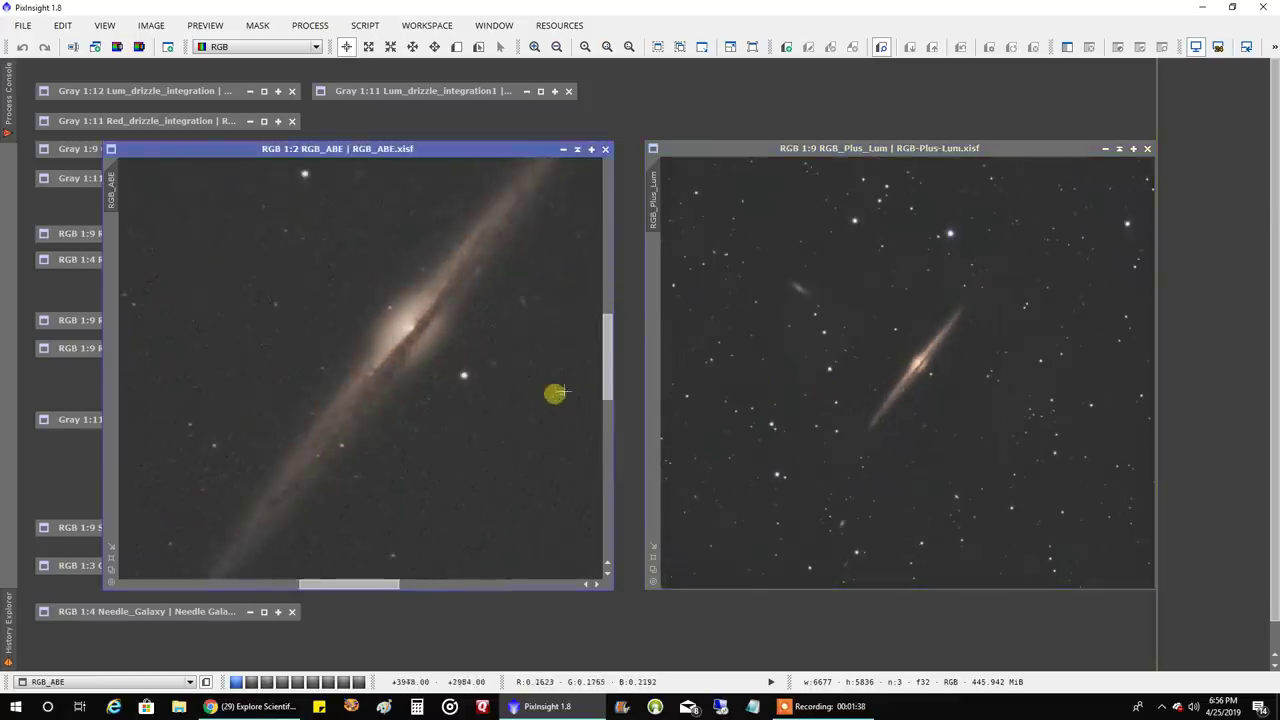
pyautogui.click(954, 383)
pyautogui.scroll(7, 954, 383)
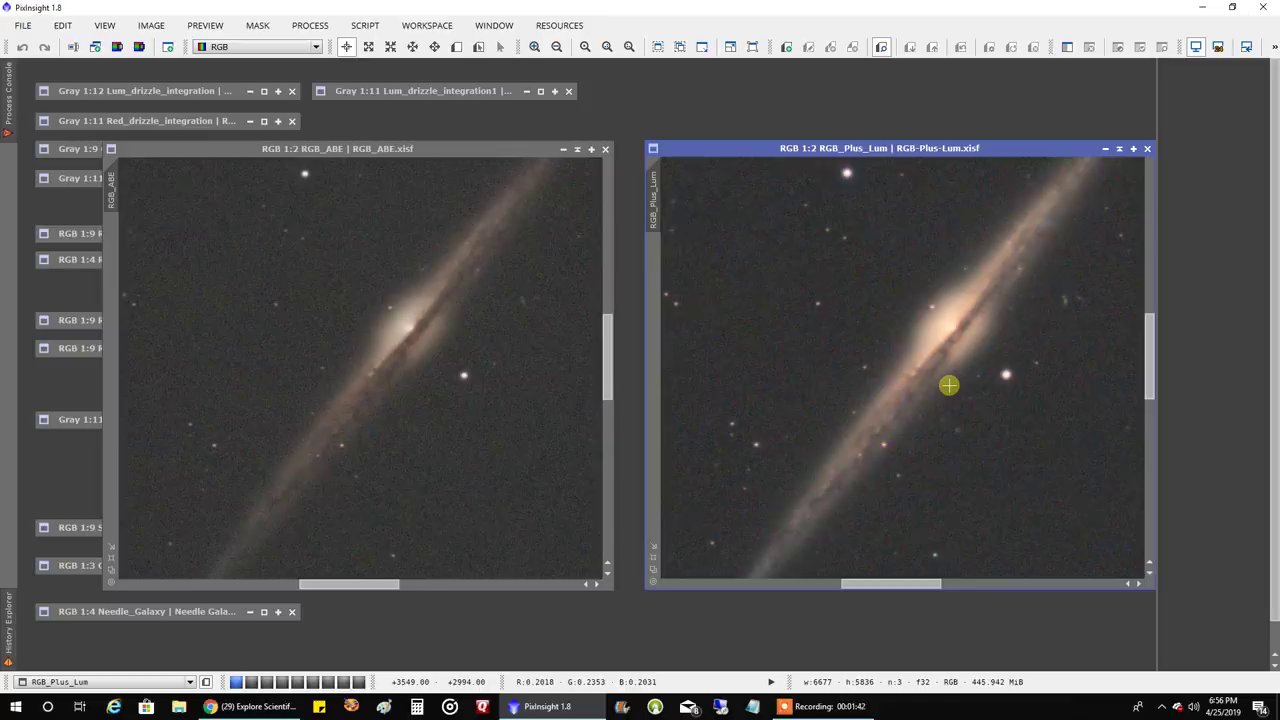
pyautogui.scroll(-6, 948, 385)
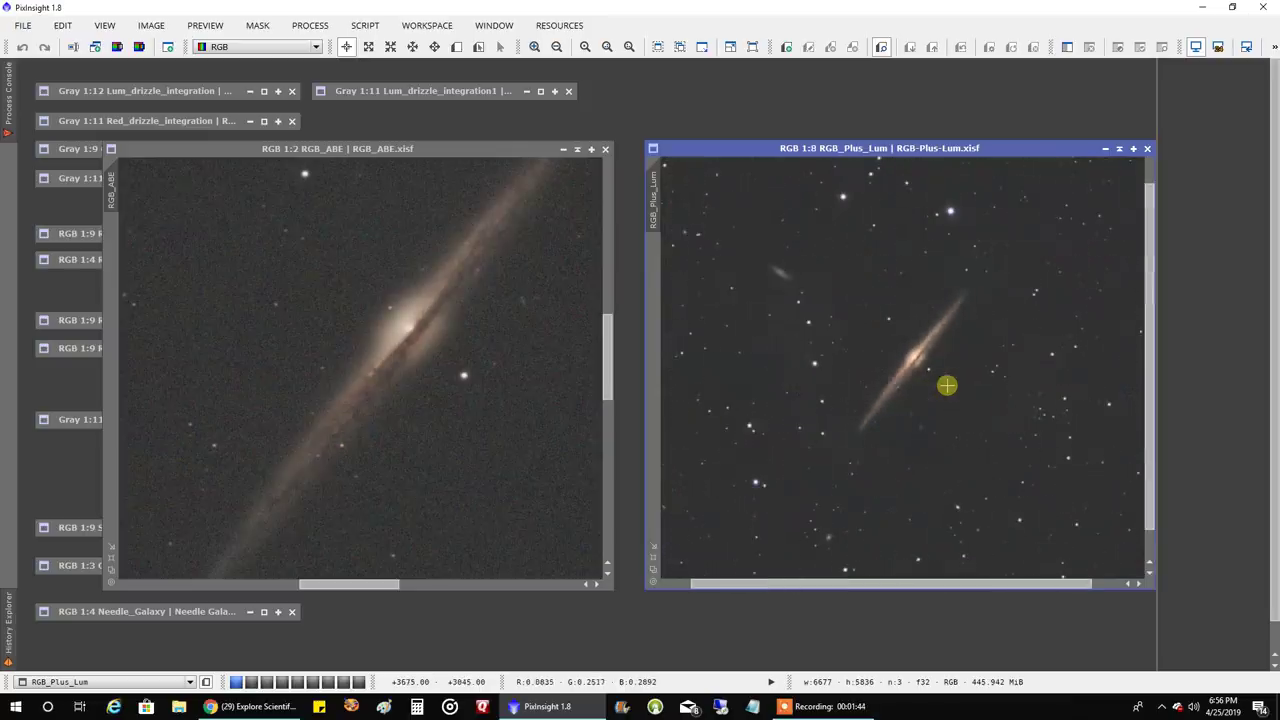
pyautogui.click(520, 313)
pyautogui.scroll(-4, 520, 313)
pyautogui.scroll(-1, 520, 313)
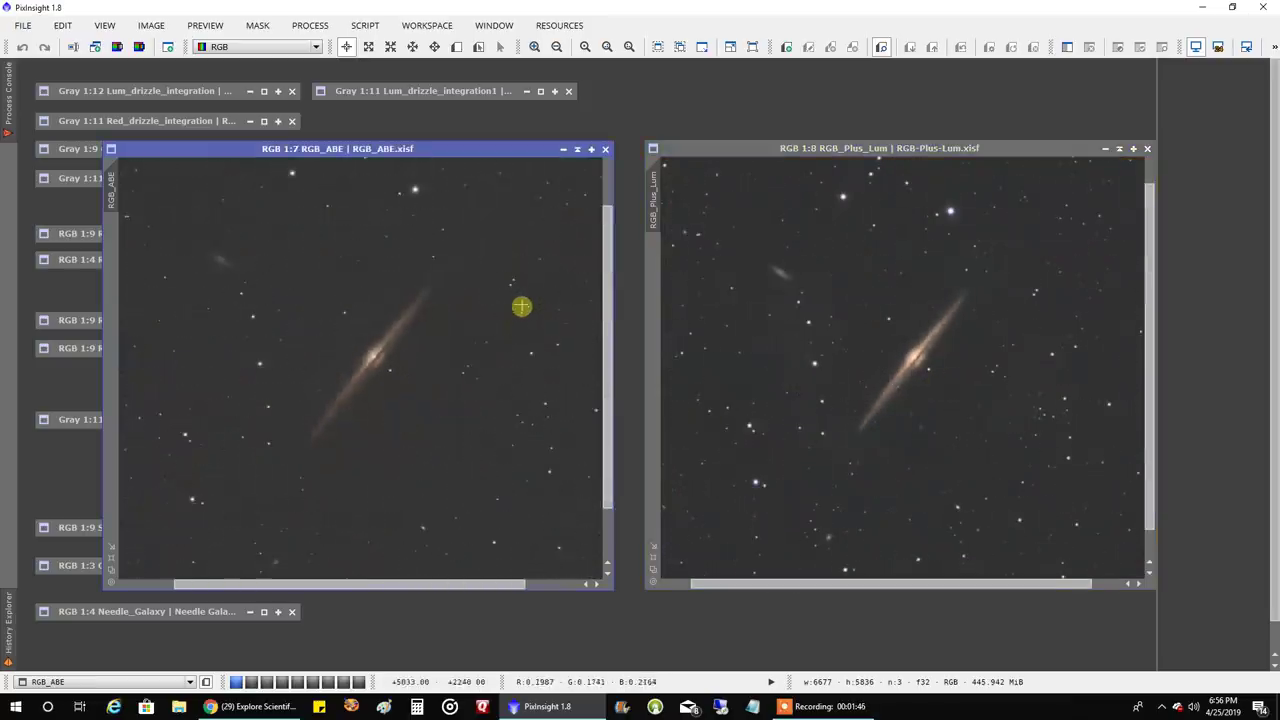
pyautogui.click(576, 151)
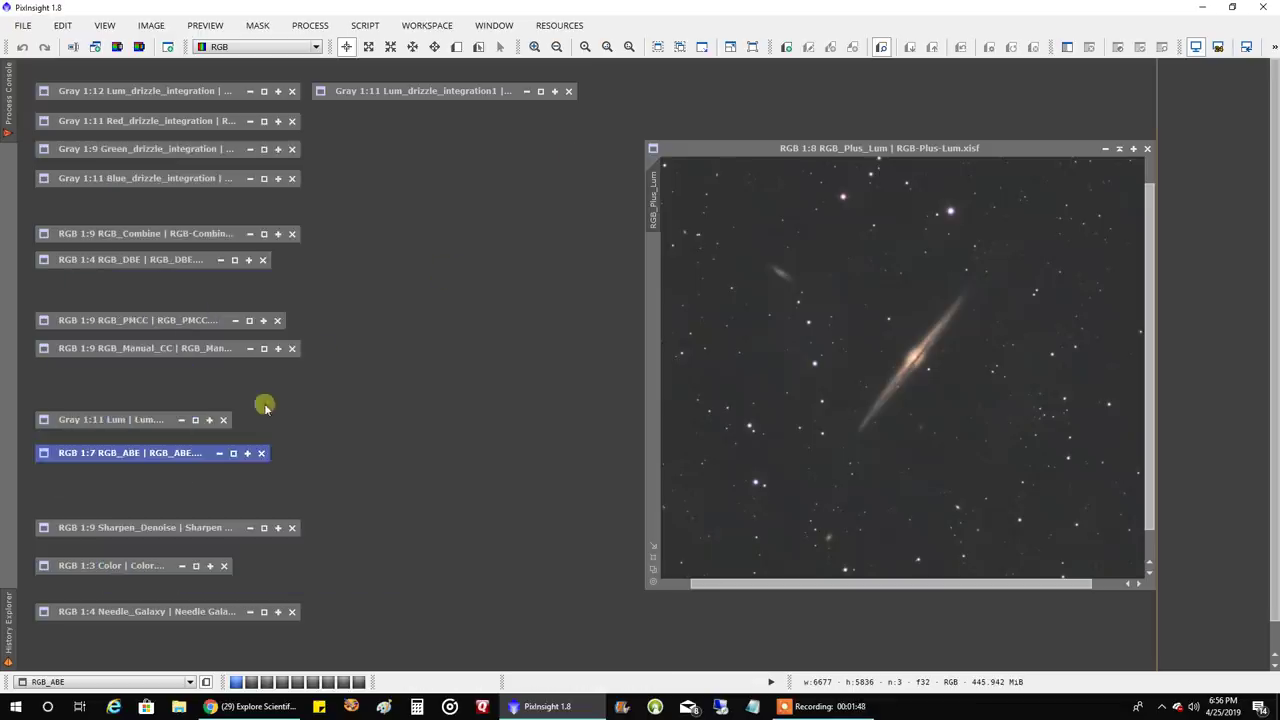
# Restore Sharpen_Denoise, zoom to compare with RGB_Plus_Lum, minimise RGB_Plus_Lum, and move Sharpen_Denoise right.
pyautogui.doubleClick(183, 530)
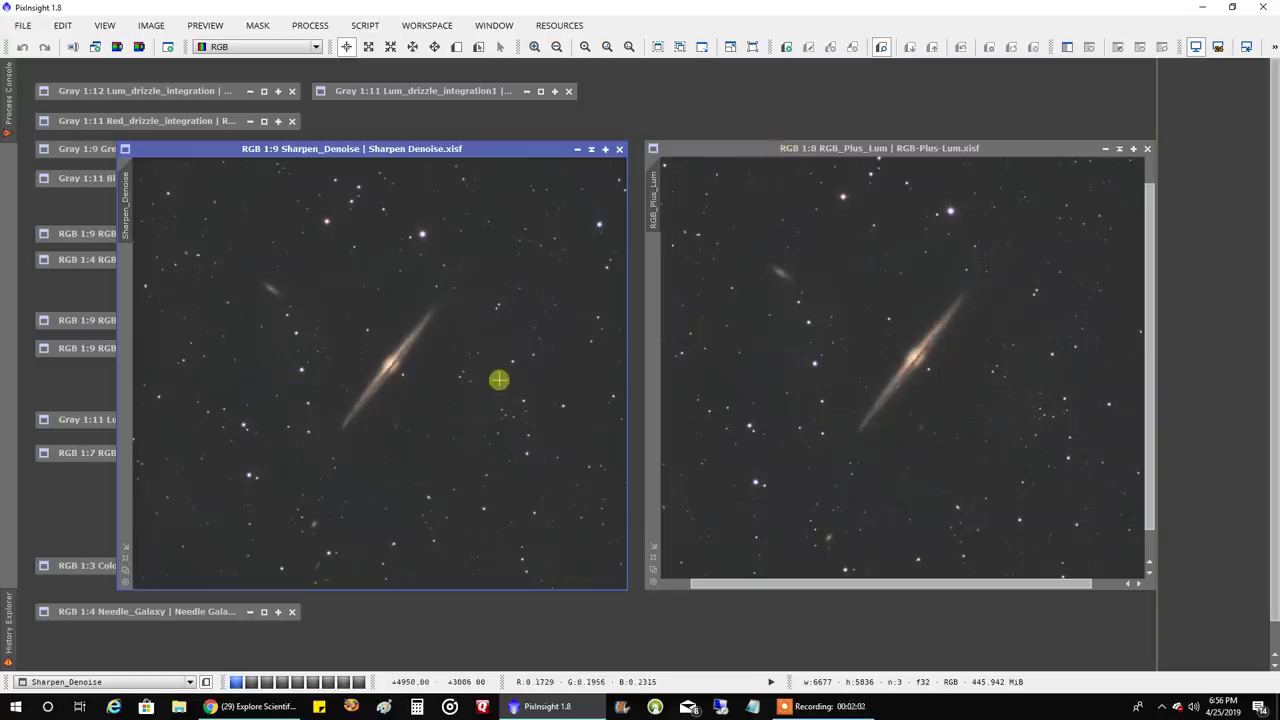
pyautogui.scroll(4, 499, 380)
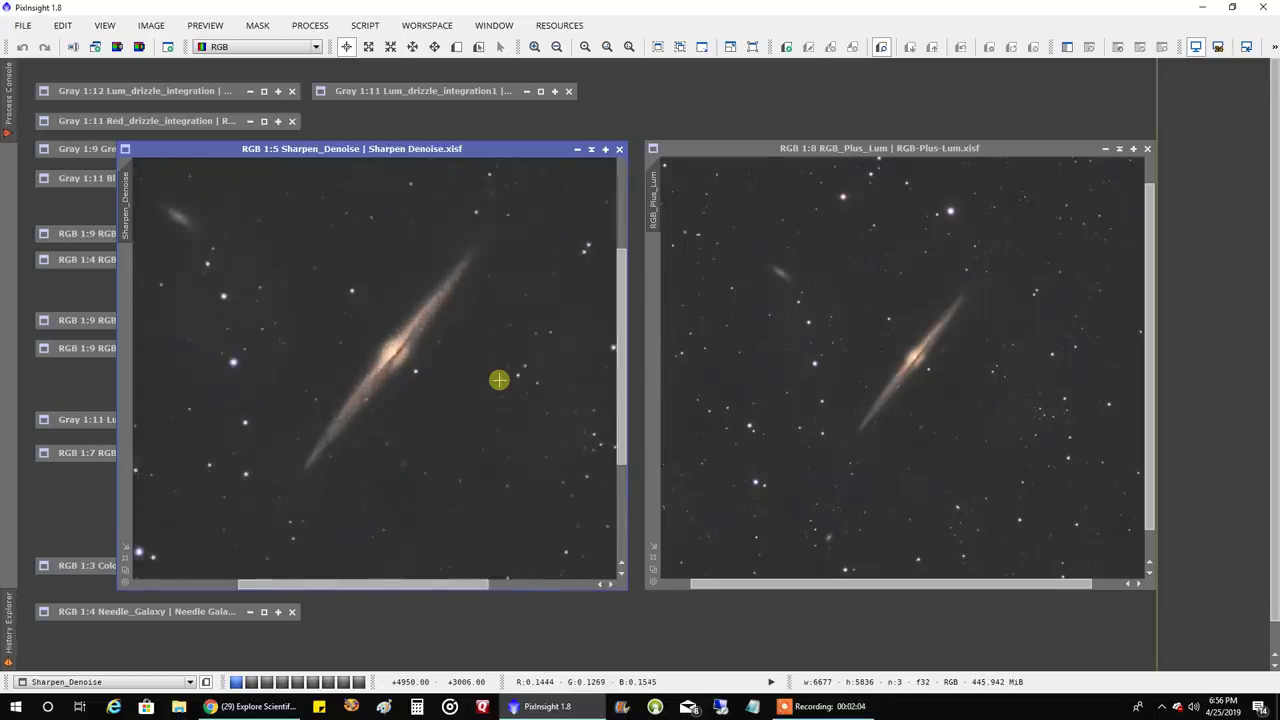
pyautogui.scroll(-1, 499, 380)
pyautogui.scroll(2, 854, 357)
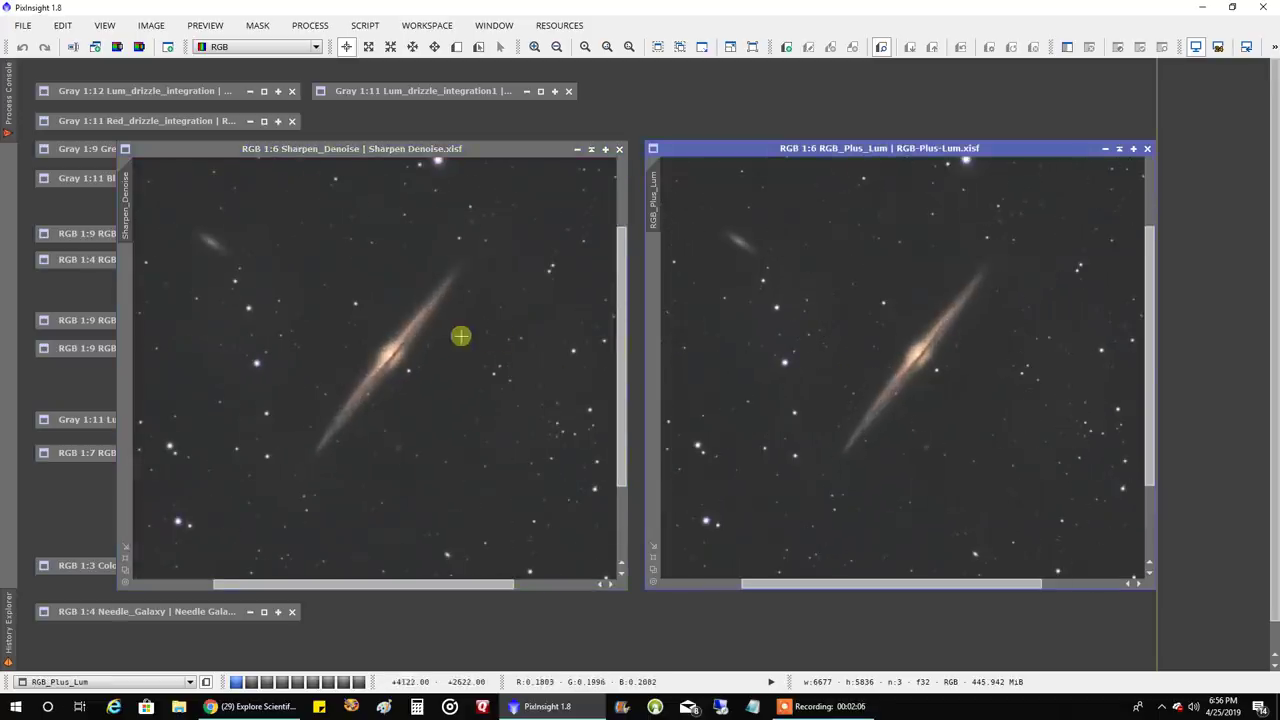
pyautogui.scroll(2, 971, 348)
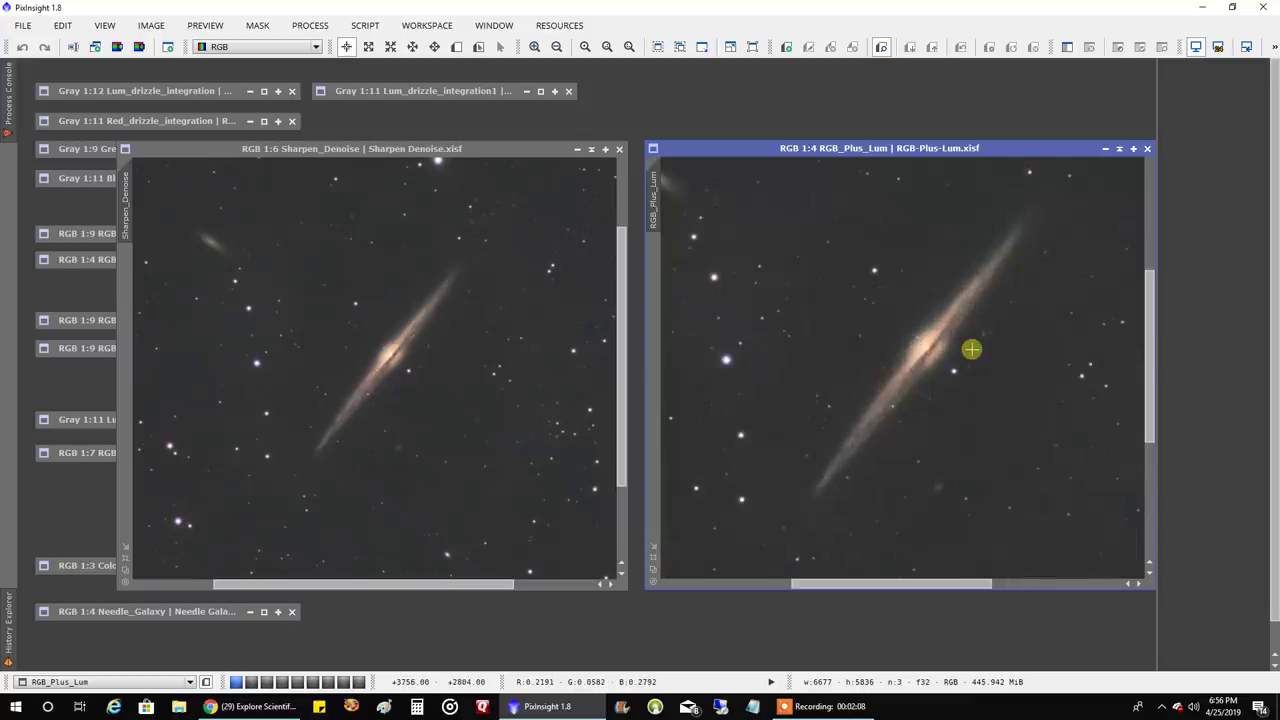
pyautogui.scroll(2, 569, 350)
pyautogui.scroll(1, 828, 347)
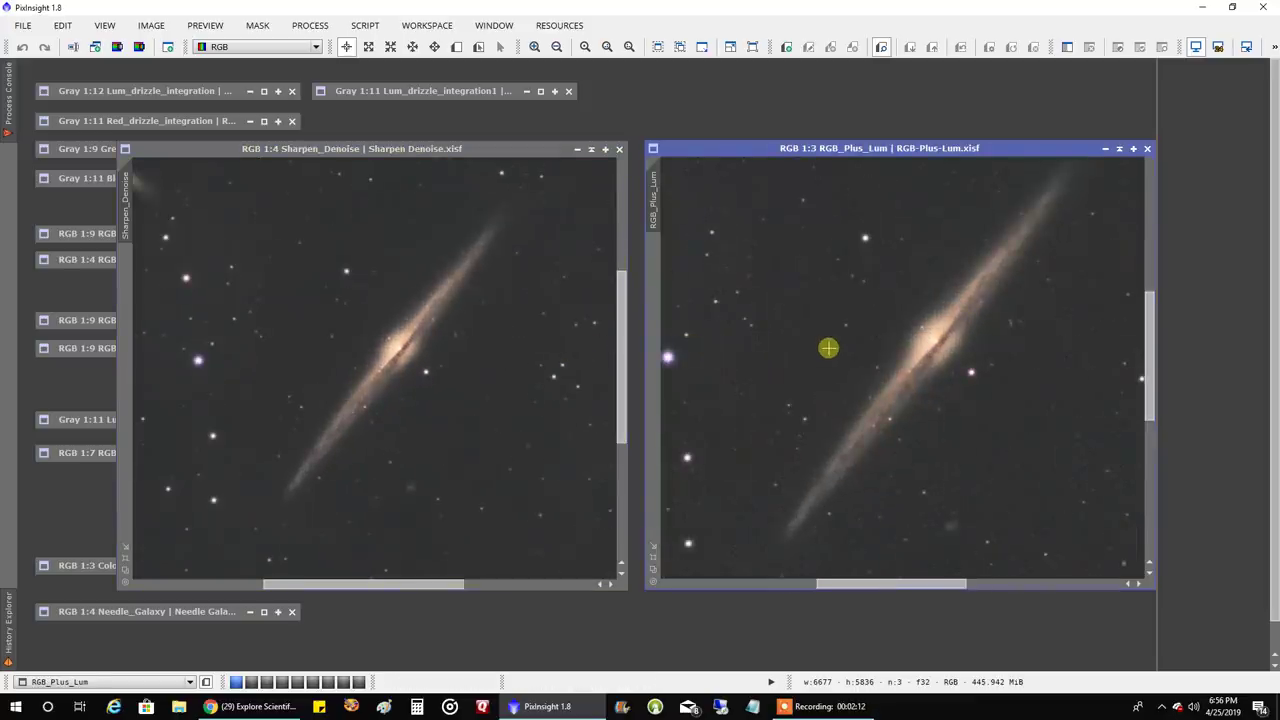
pyautogui.click(1104, 148)
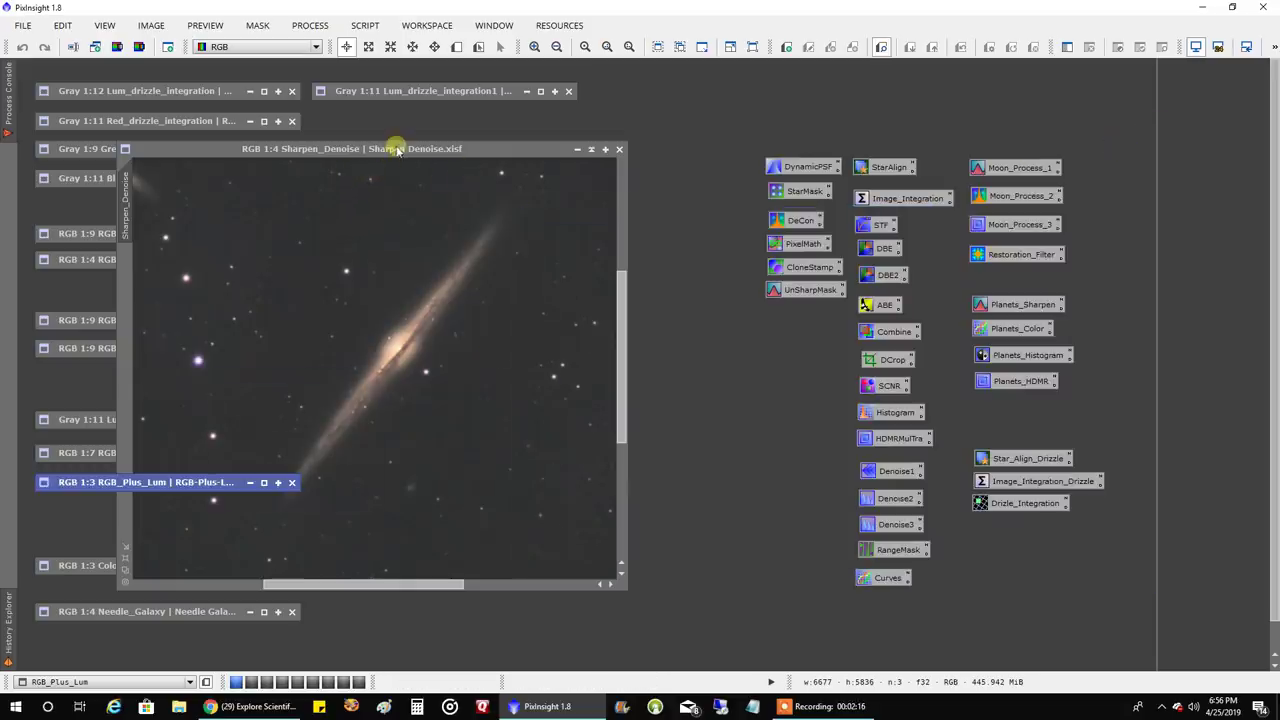
pyautogui.moveTo(397, 148); pyautogui.dragTo(938, 148)
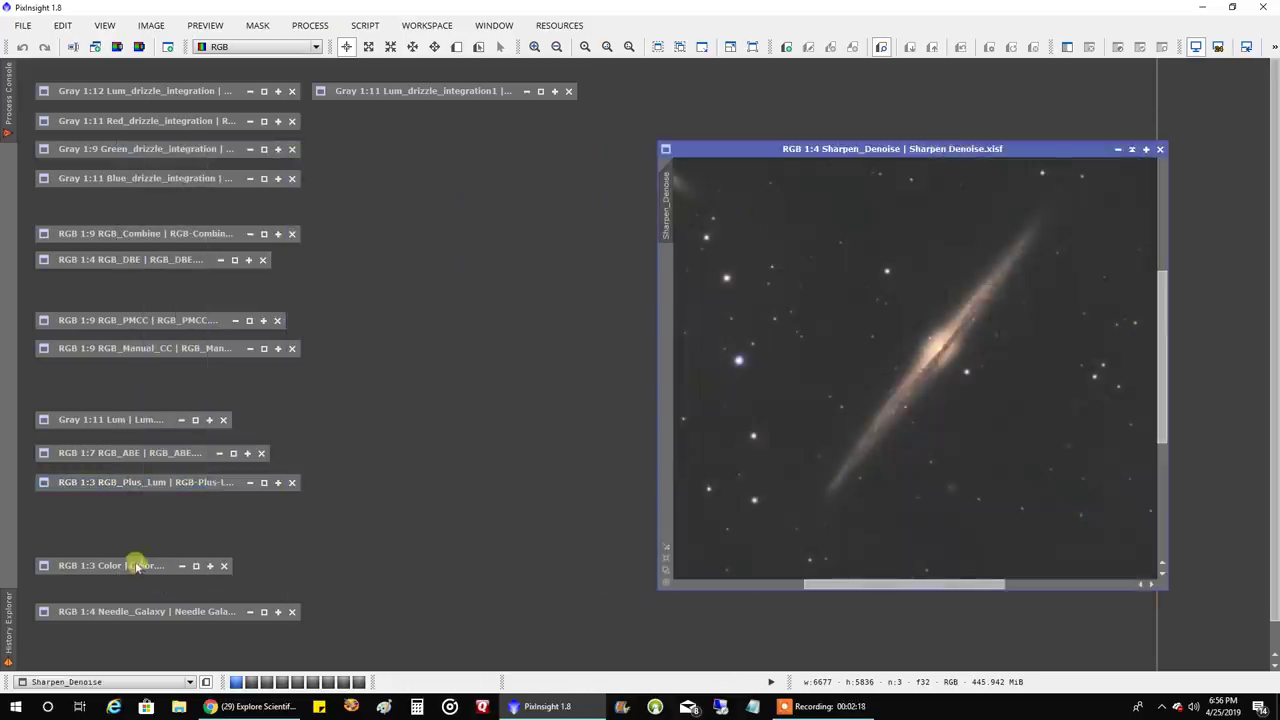
# Restore Color on the left, zoom Sharpen_Denoise out, minimise it, and raise the Color window.
pyautogui.doubleClick(136, 566)
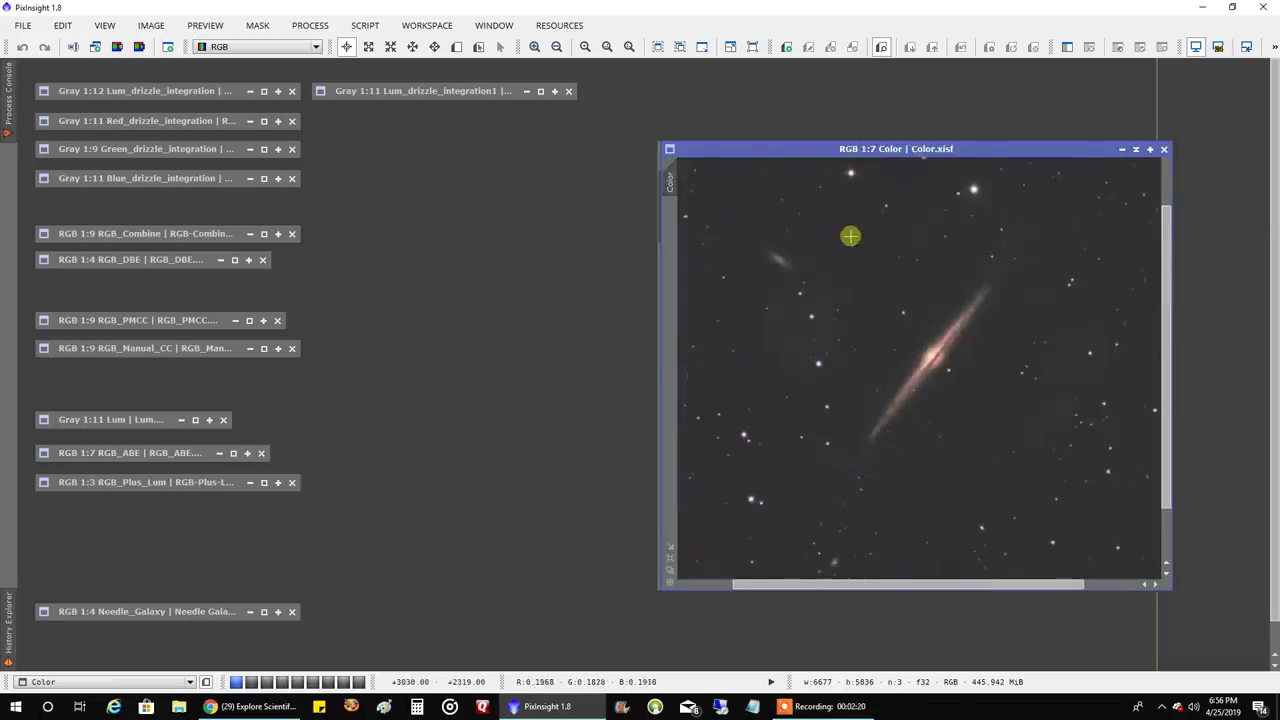
pyautogui.moveTo(935, 146); pyautogui.dragTo(378, 160)
pyautogui.click(970, 391)
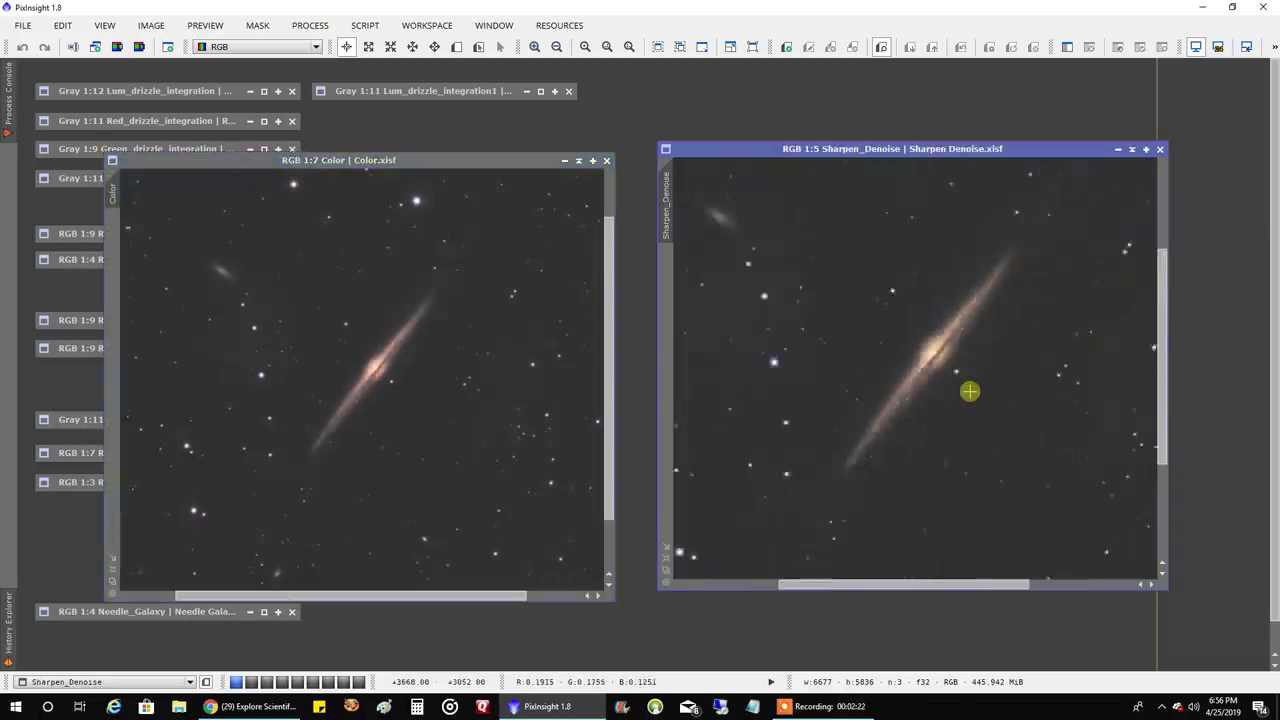
pyautogui.scroll(-1, 860, 354)
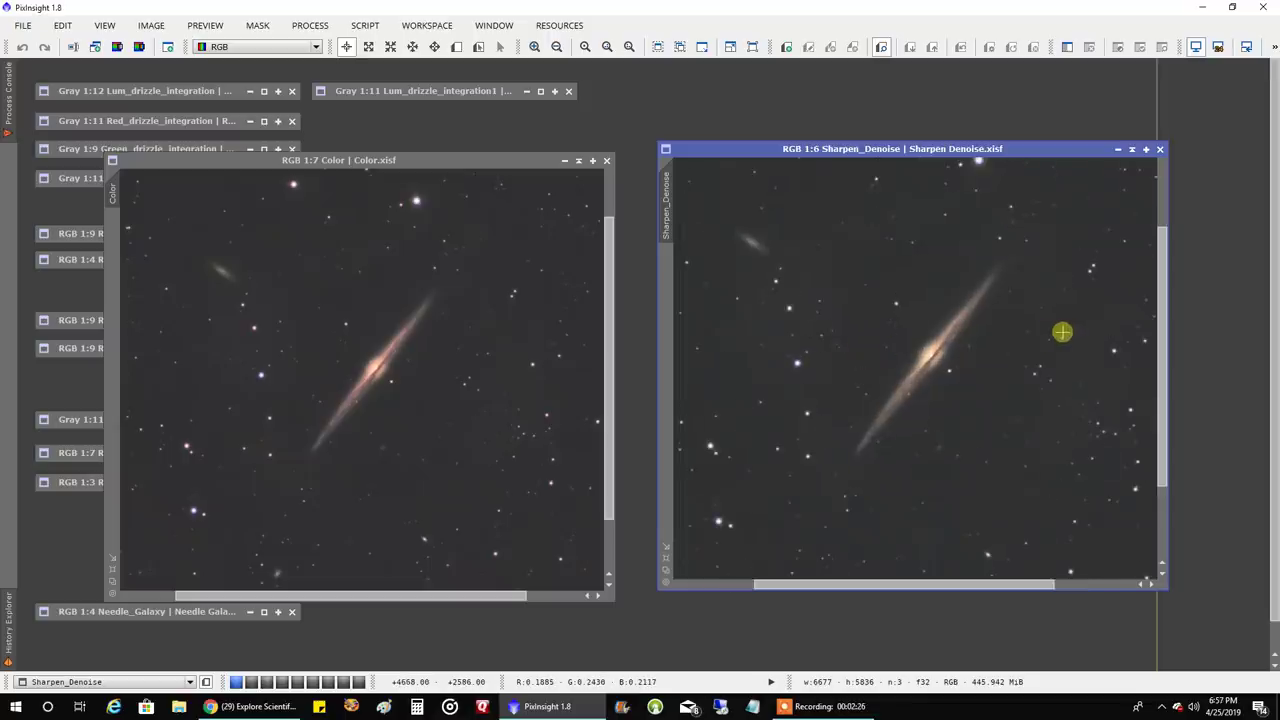
pyautogui.click(1132, 149)
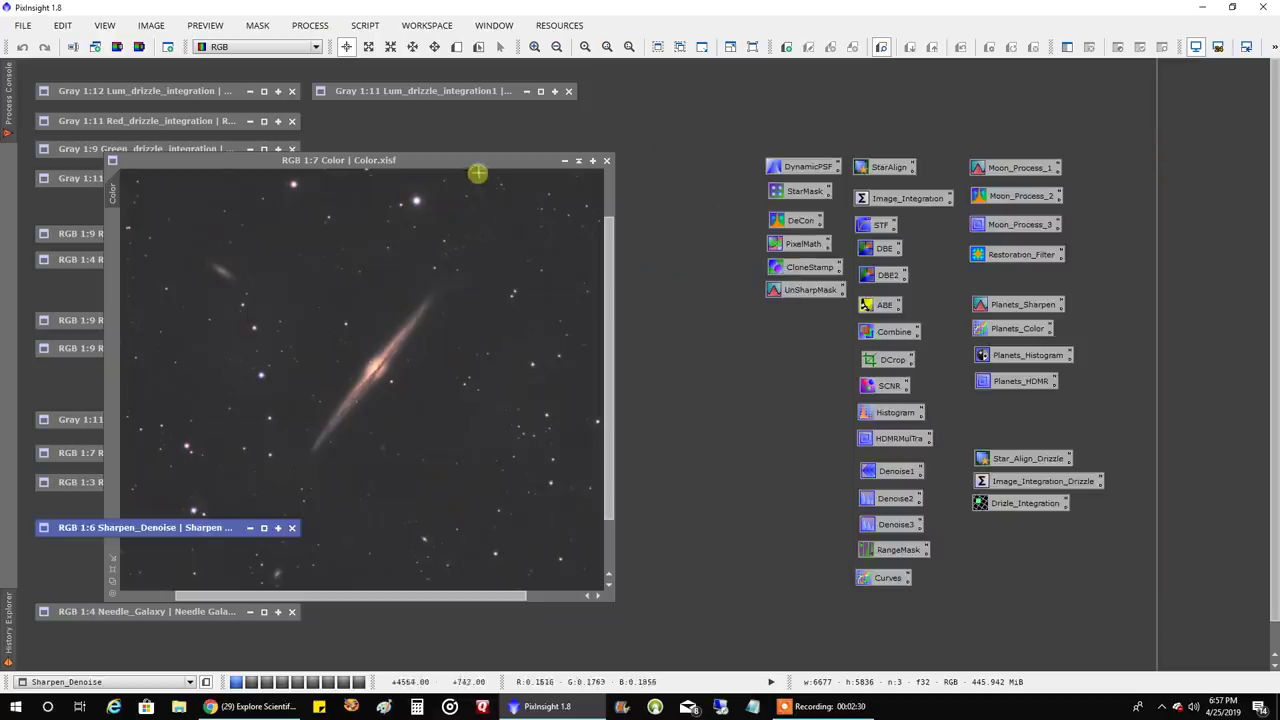
pyautogui.moveTo(485, 164); pyautogui.dragTo(437, 138)
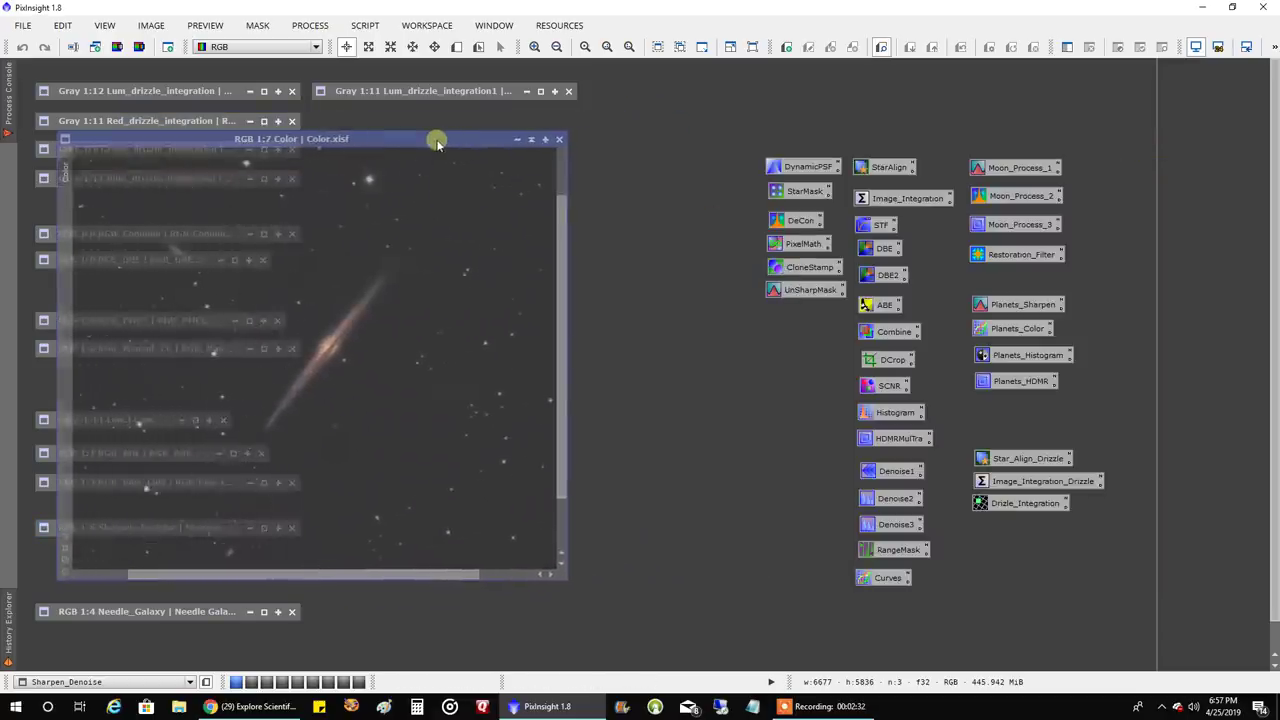
# Restore the Needle_Galaxy image and zoom in and out to compare it with Old_Needle.
pyautogui.doubleClick(123, 617)
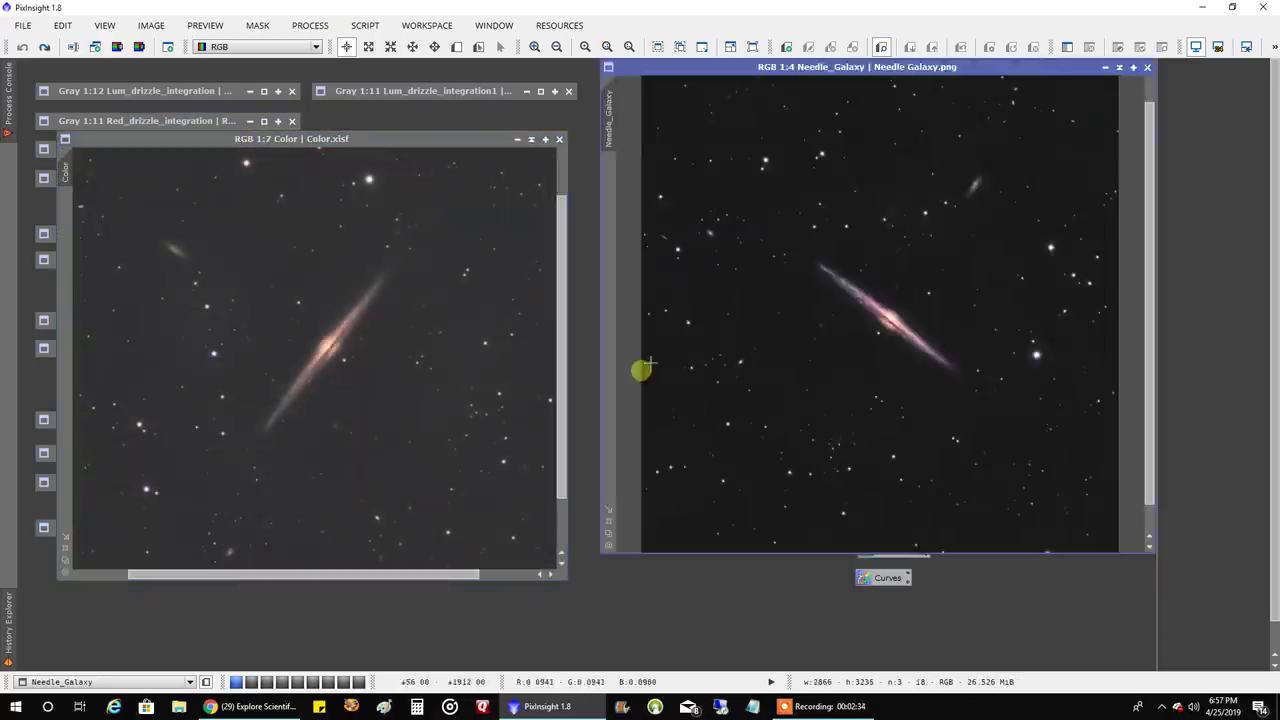
pyautogui.scroll(-2, 457, 335)
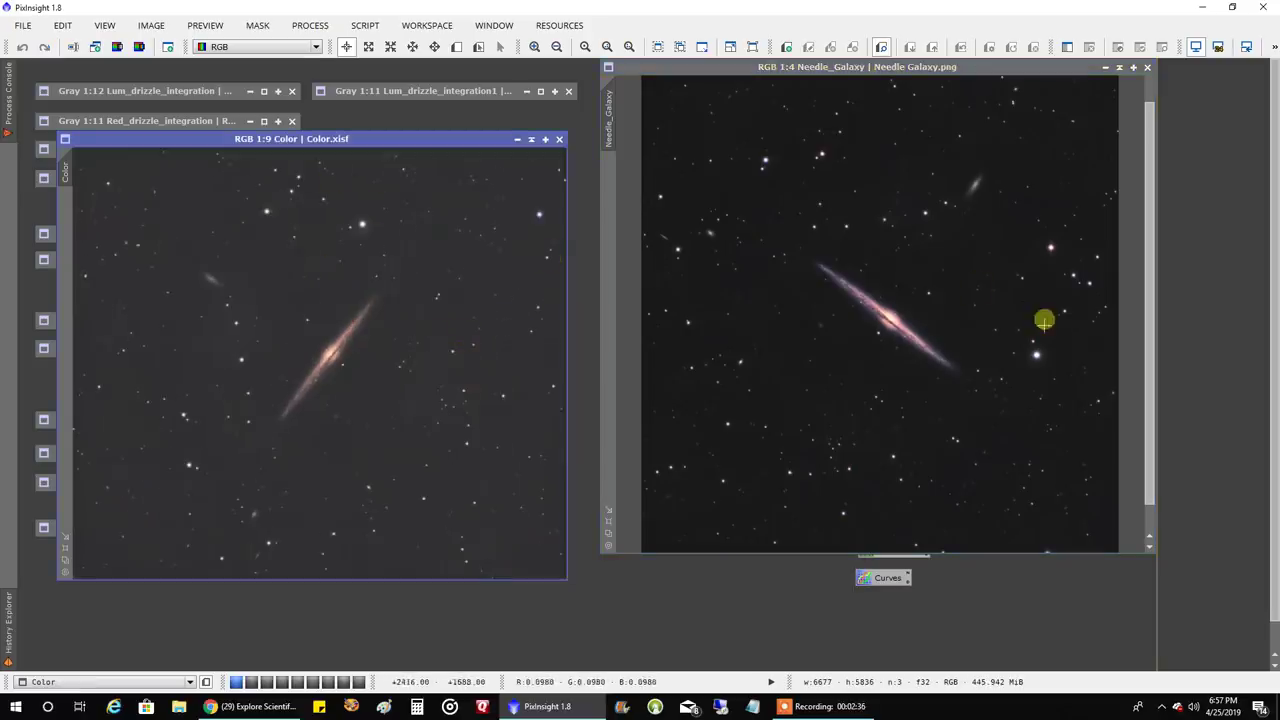
pyautogui.scroll(-1, 945, 320)
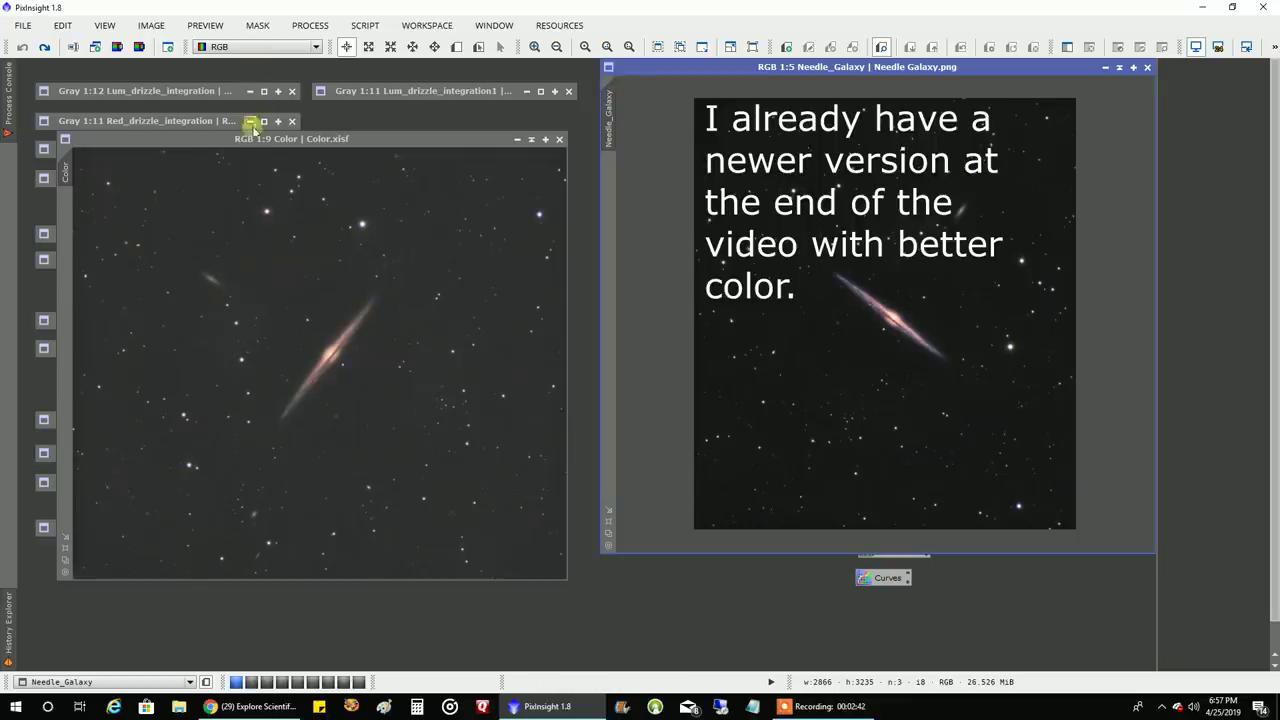
pyautogui.moveTo(250, 138); pyautogui.dragTo(248, 90)
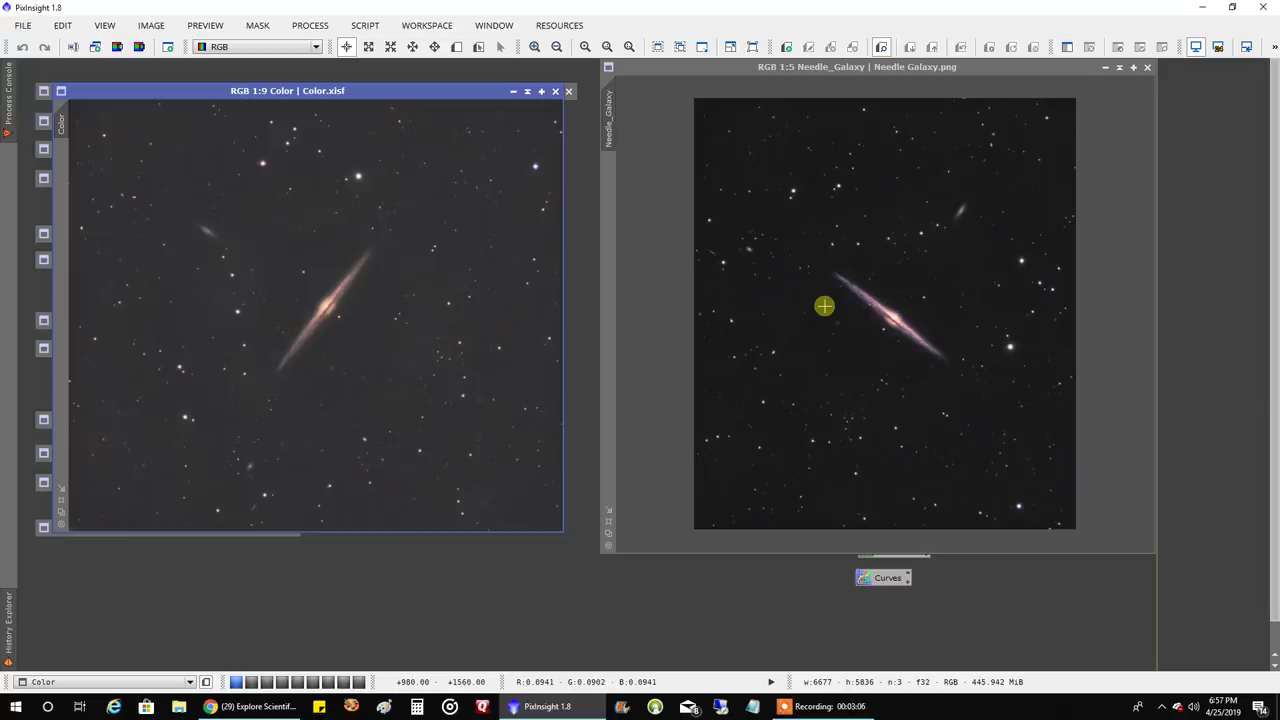
pyautogui.scroll(2, 889, 317)
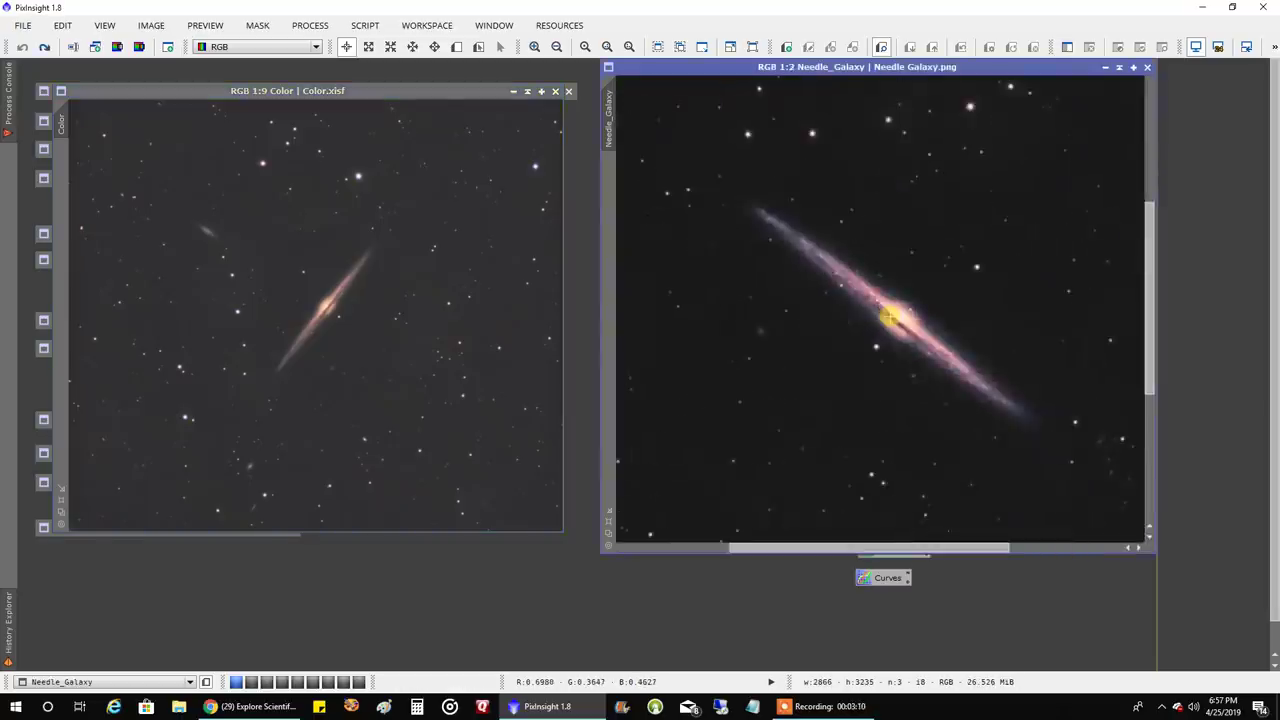
pyautogui.scroll(-1, 889, 317)
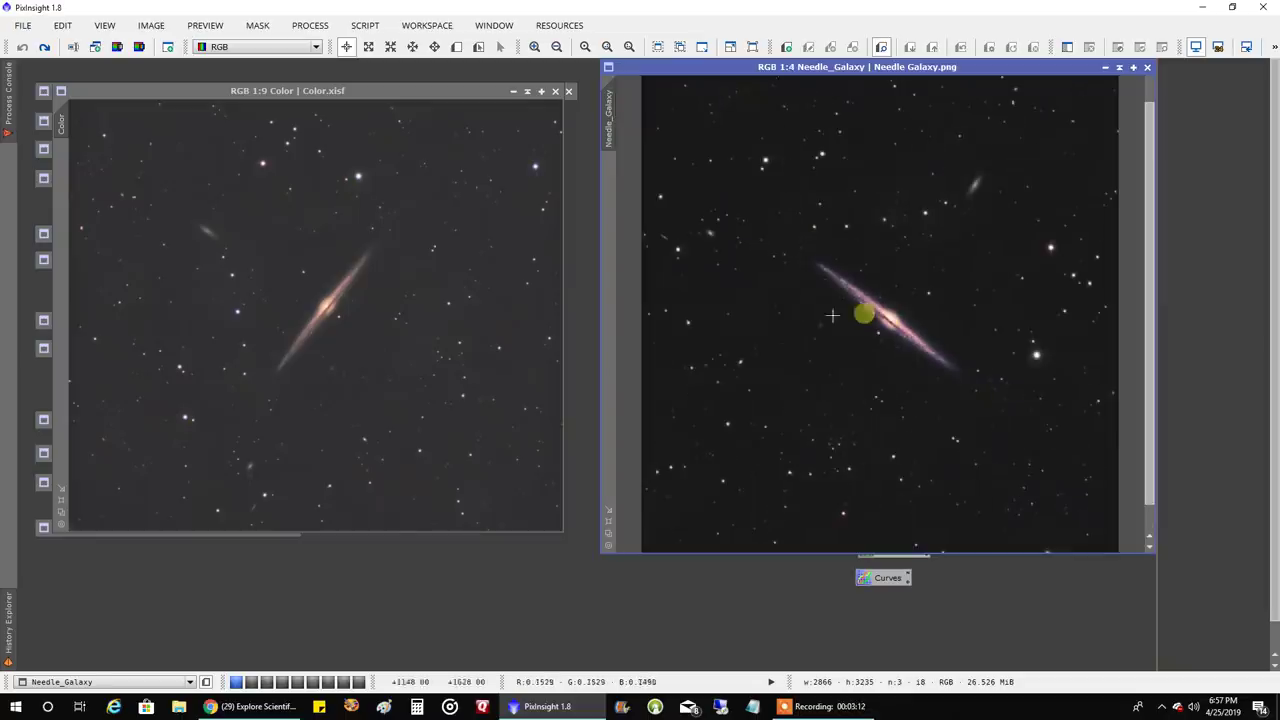
pyautogui.scroll(1, 490, 323)
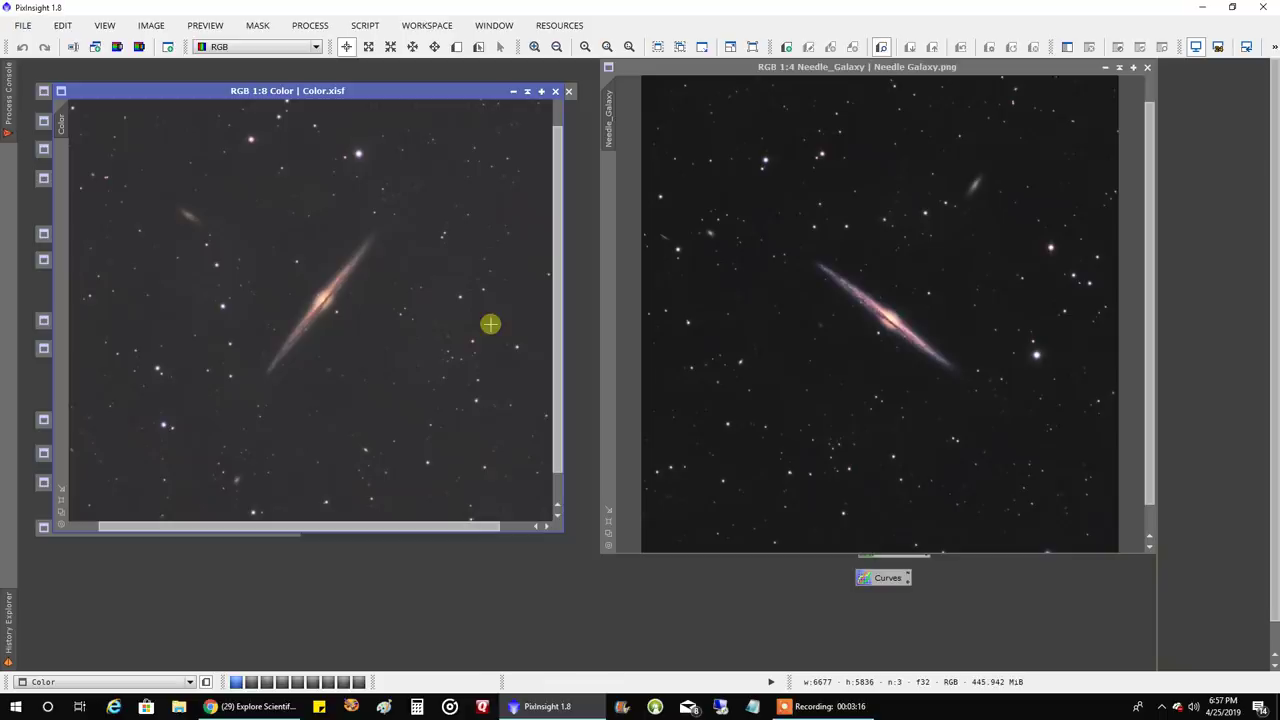
pyautogui.scroll(-1, 992, 328)
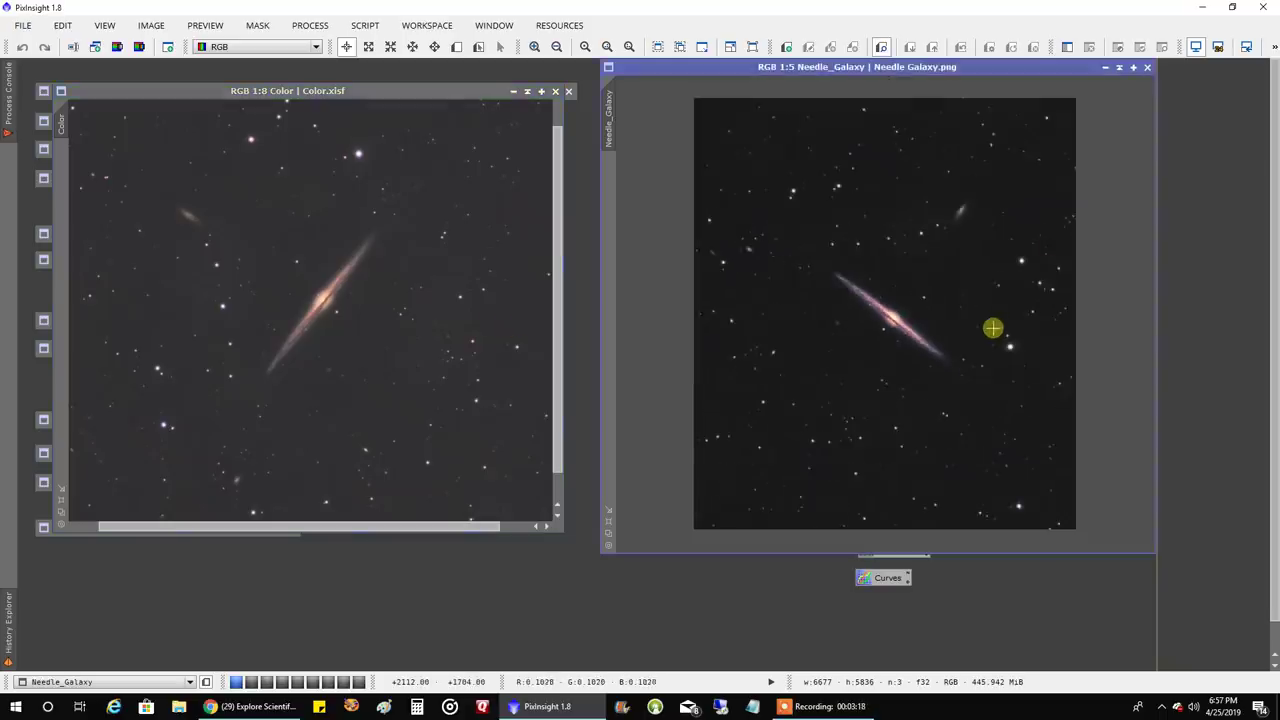
pyautogui.scroll(1, 992, 328)
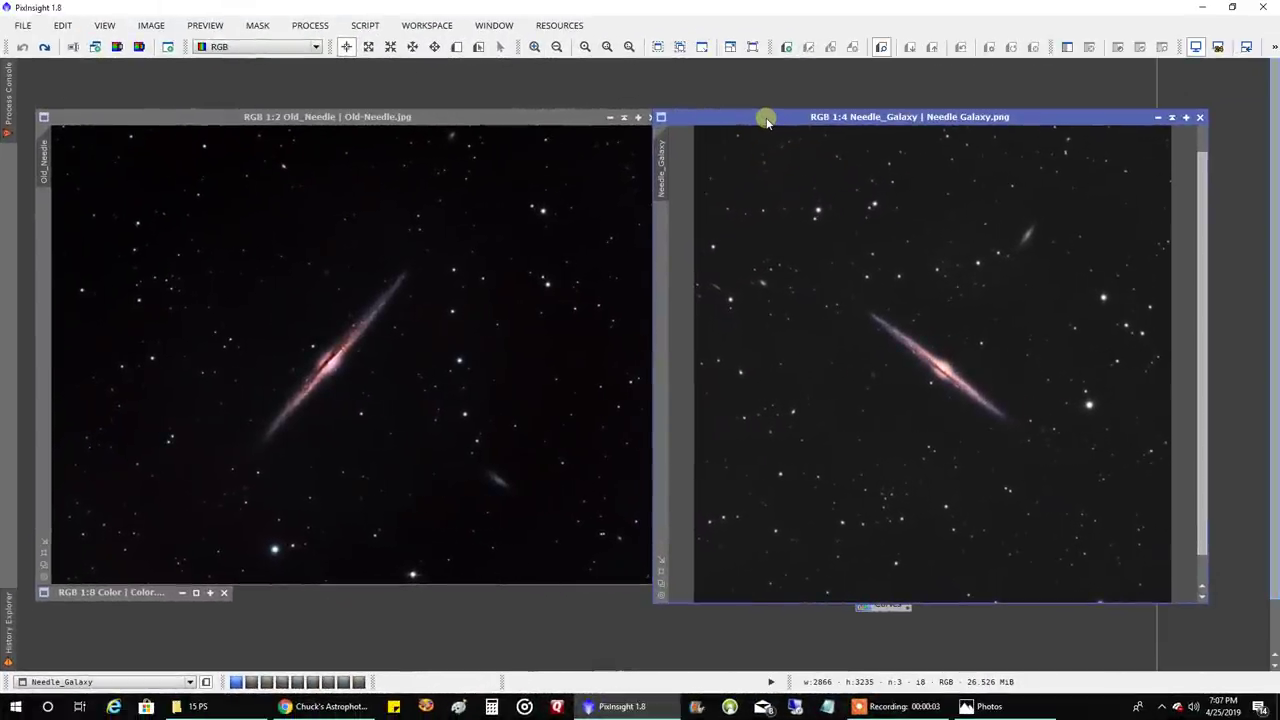
# Shift the Needle_Galaxy window right, zoom to 1:2, and scroll to center the galaxy.
pyautogui.moveTo(767, 120); pyautogui.dragTo(808, 118)
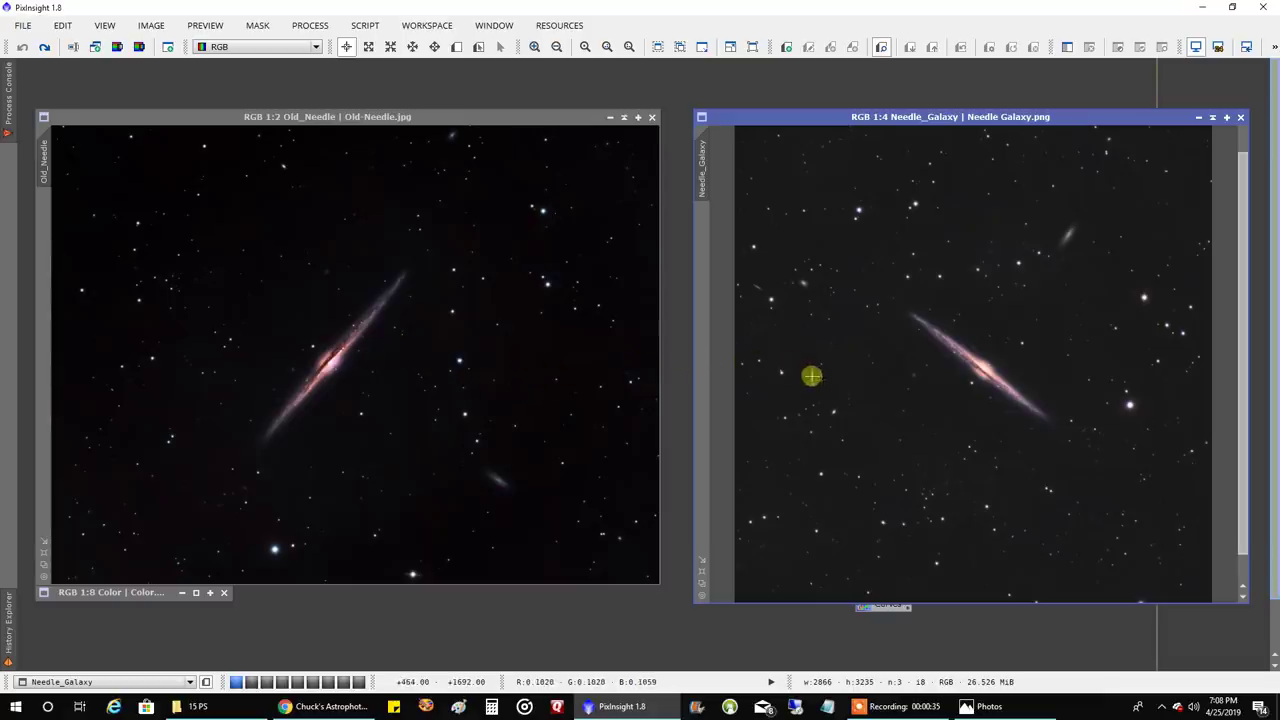
pyautogui.scroll(-2, 927, 374)
pyautogui.scroll(4, 927, 374)
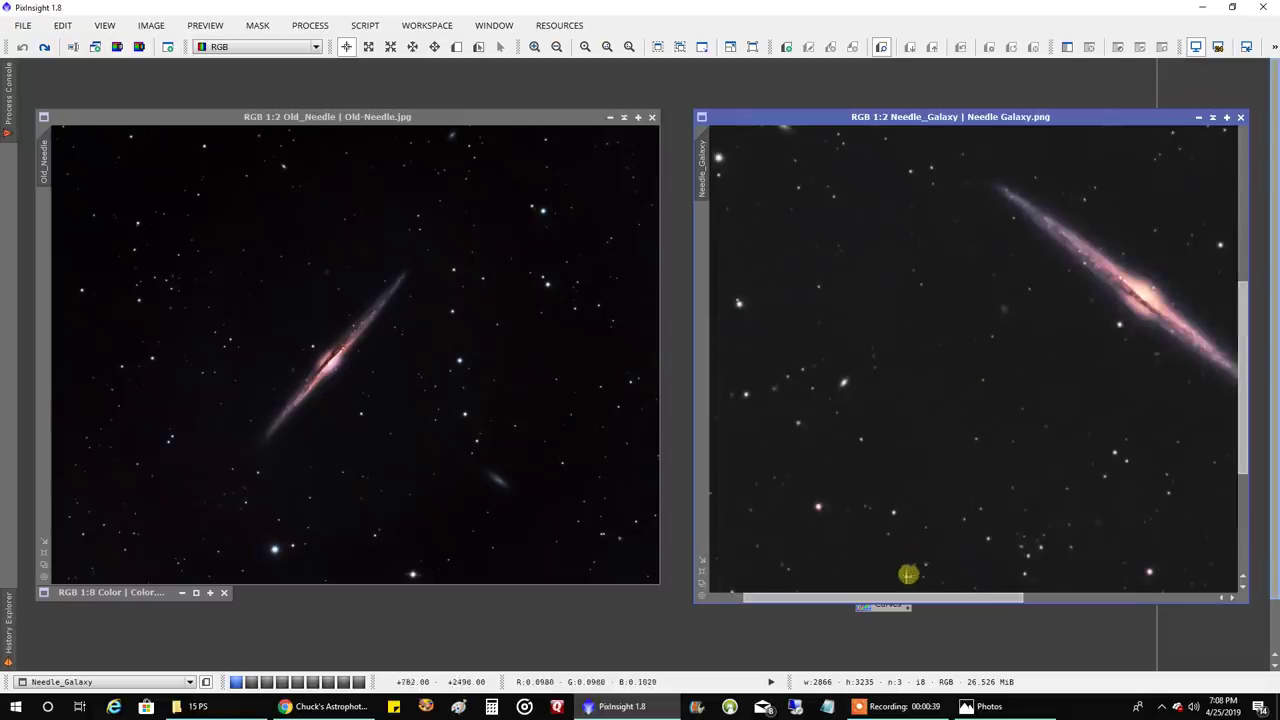
pyautogui.moveTo(900, 598); pyautogui.dragTo(989, 580)
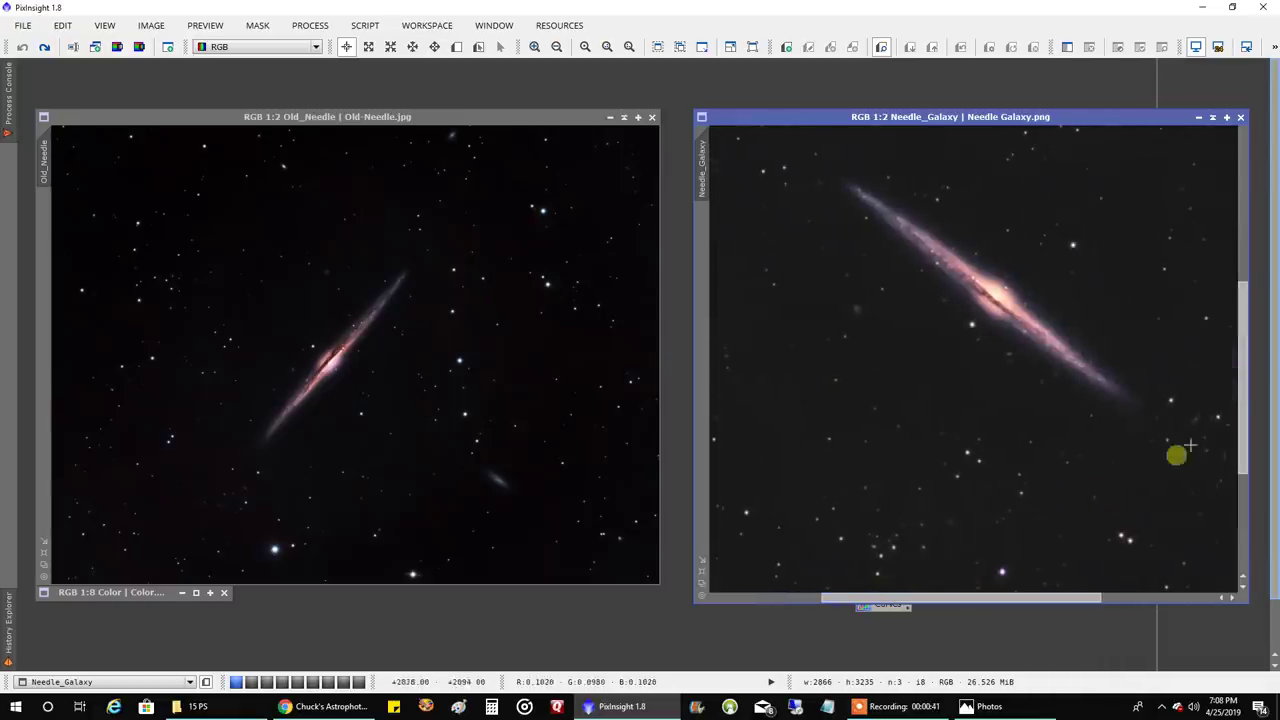
pyautogui.moveTo(1249, 403); pyautogui.dragTo(1243, 348)
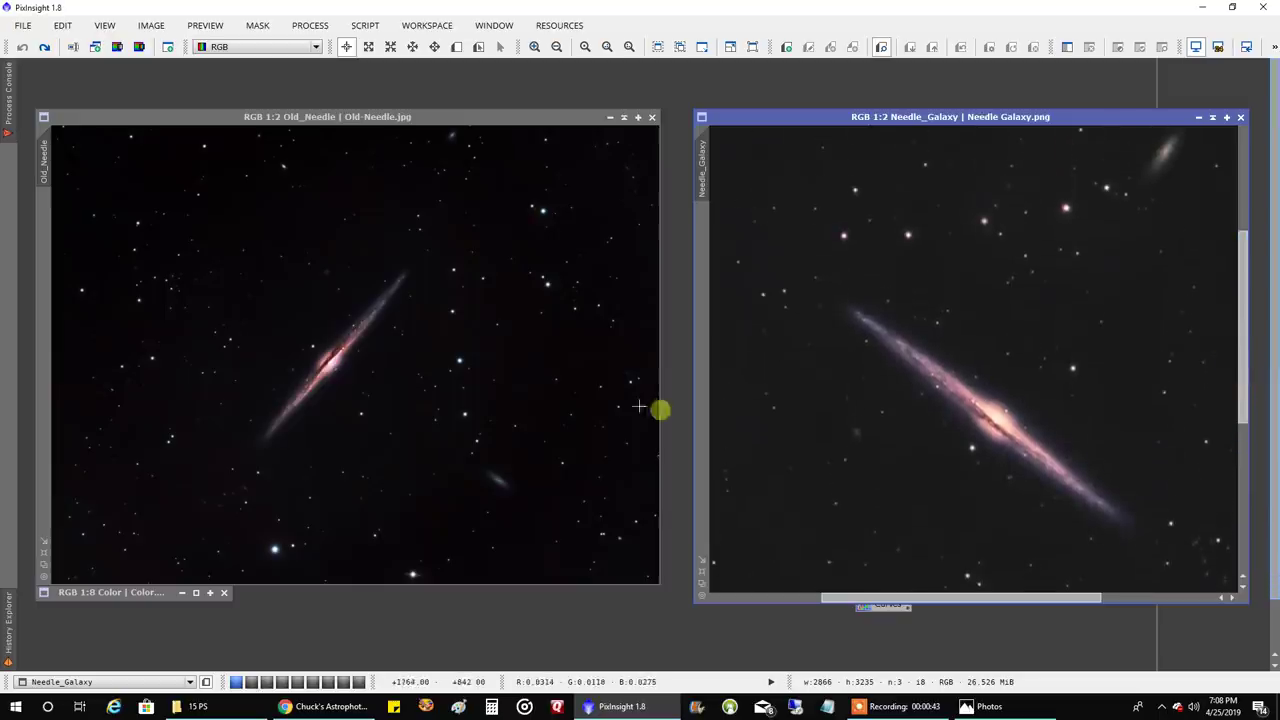
# Zoom in on the galaxy in the new Needle Galaxy image for detail, then back out.
pyautogui.scroll(1, 443, 331)
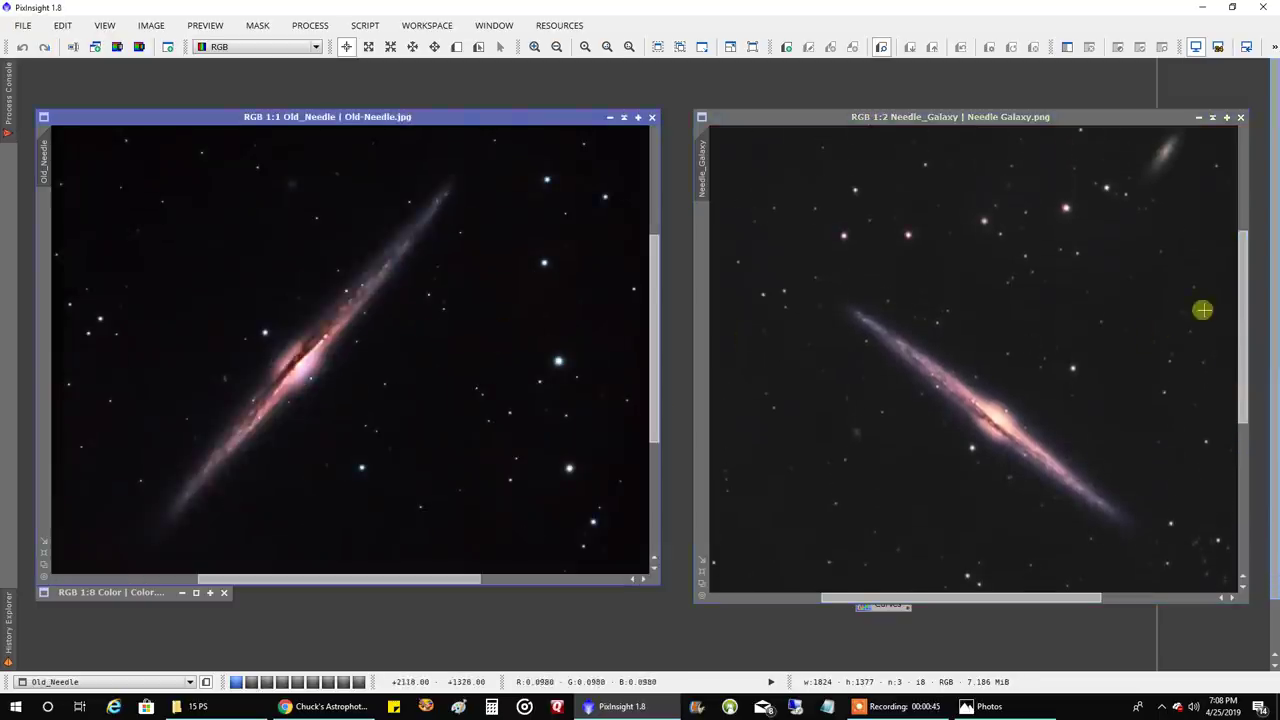
pyautogui.moveTo(1240, 306); pyautogui.dragTo(1240, 343)
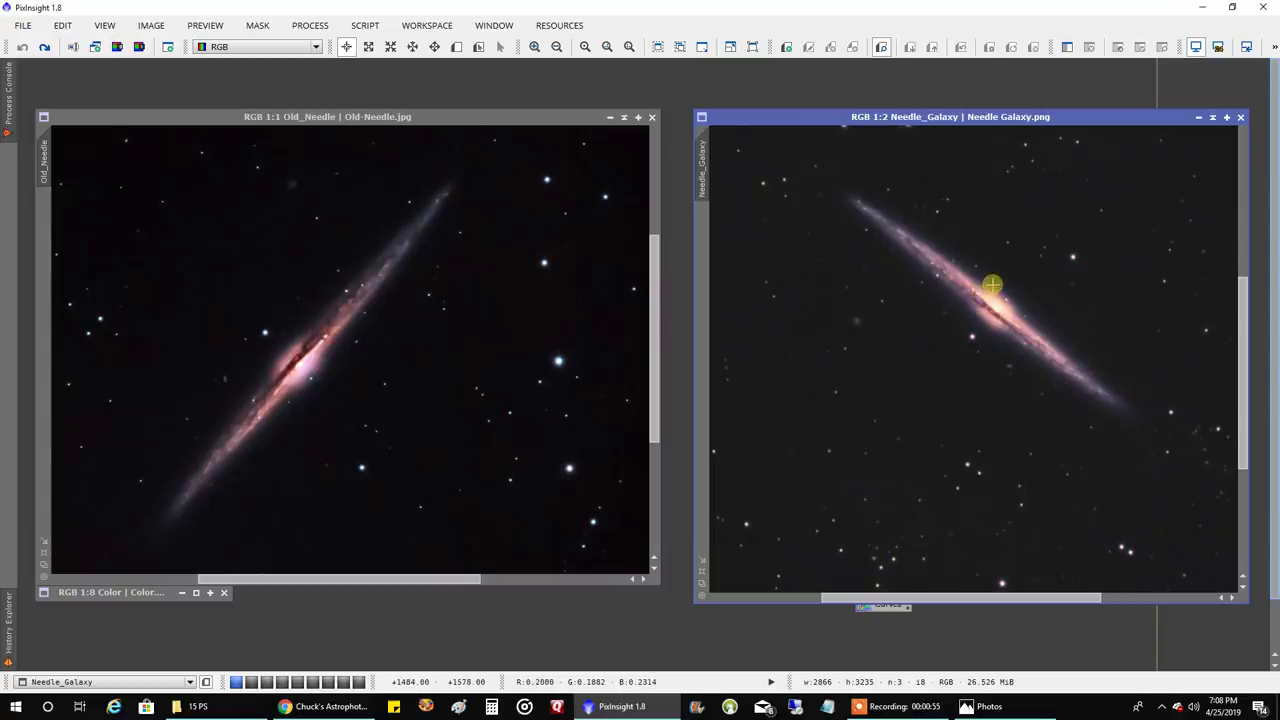
pyautogui.scroll(3, 992, 285)
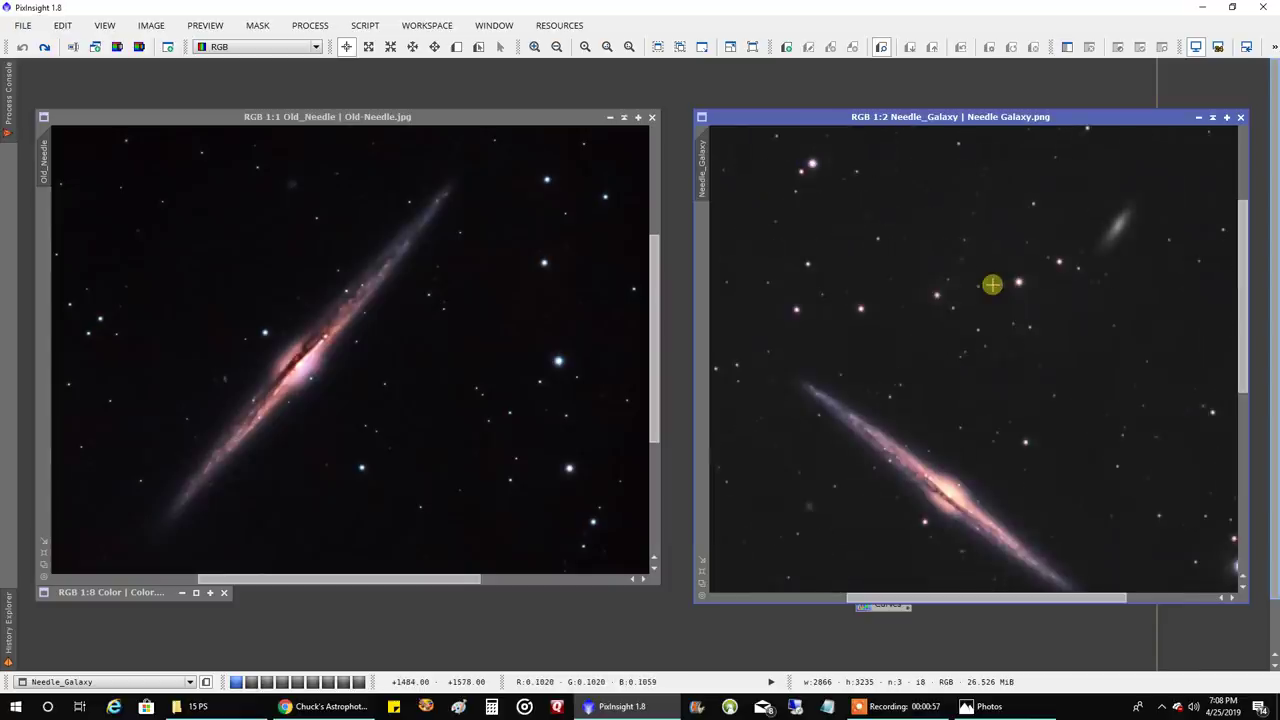
pyautogui.scroll(-3, 1238, 260)
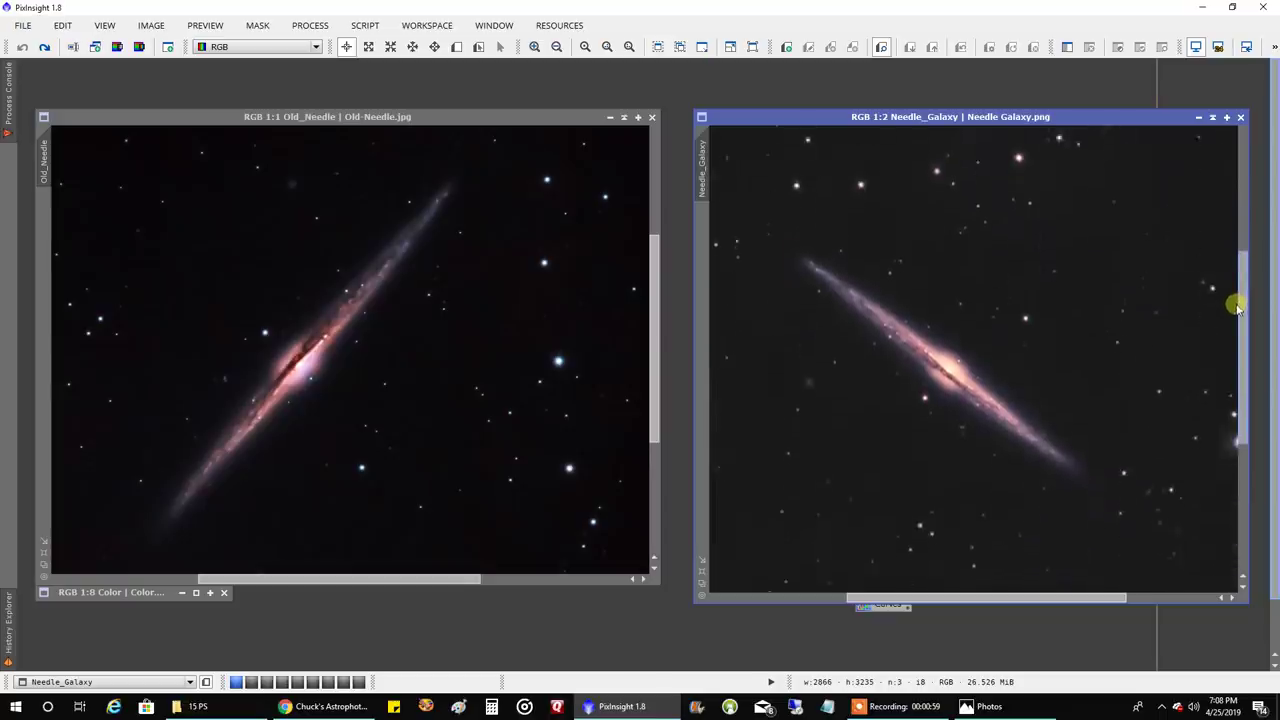
pyautogui.hotkey('ctrl', '+')
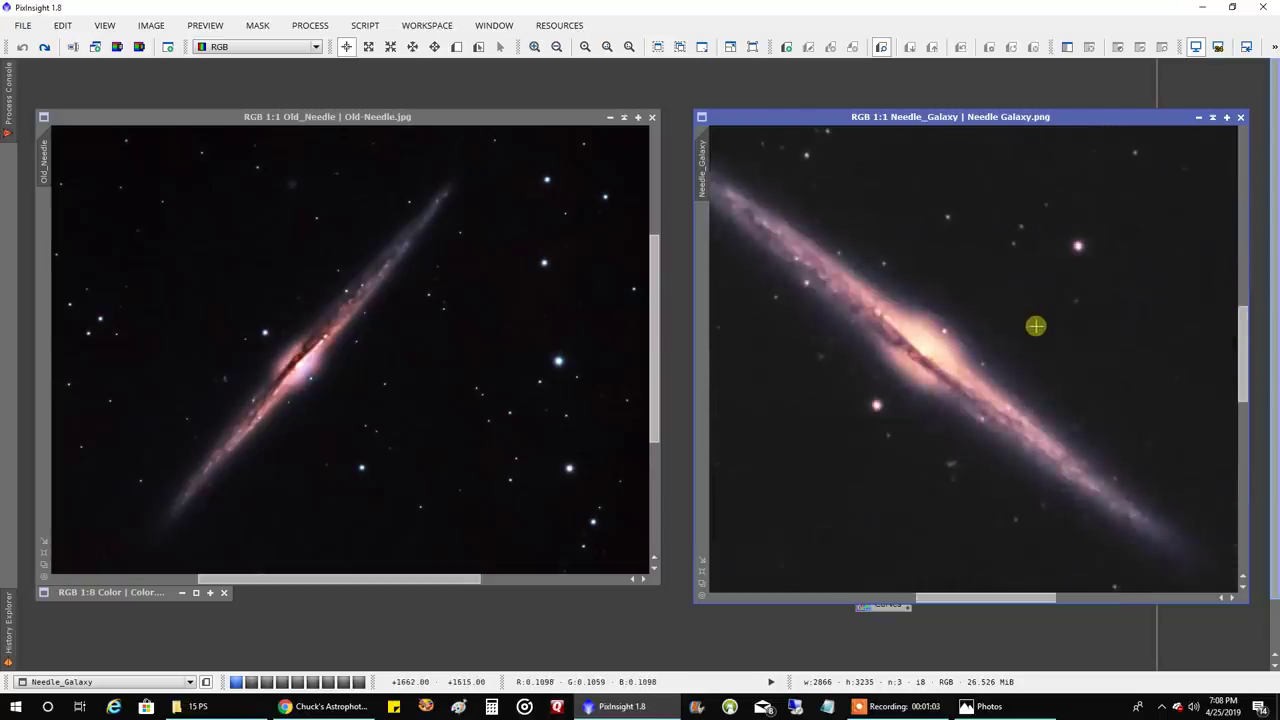
pyautogui.hotkey('ctrl', '-')
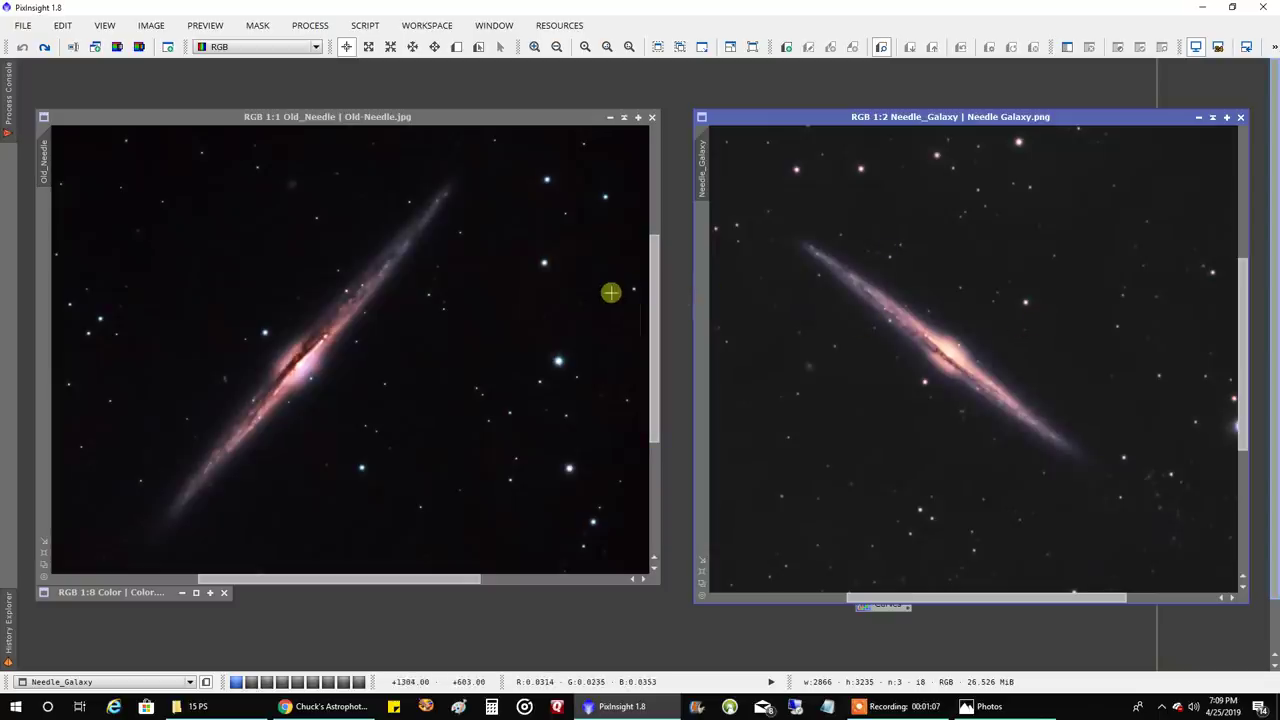
# Zoom Old_Needle and Needle_Galaxy out so each image shows whole side by side.
pyautogui.click(575, 303)
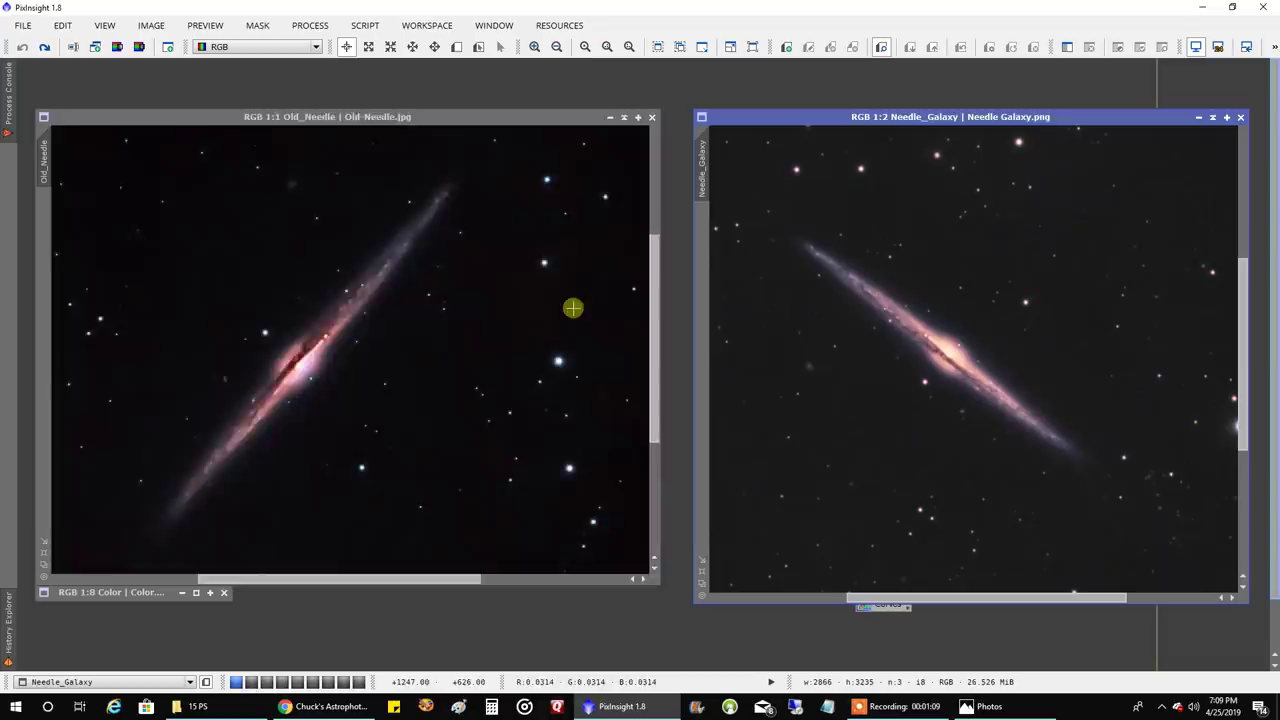
pyautogui.hotkey('ctrl', '-')
pyautogui.hotkey('ctrl', '-')
pyautogui.click(875, 312)
pyautogui.hotkey('ctrl', '-')
pyautogui.hotkey('ctrl', '-')
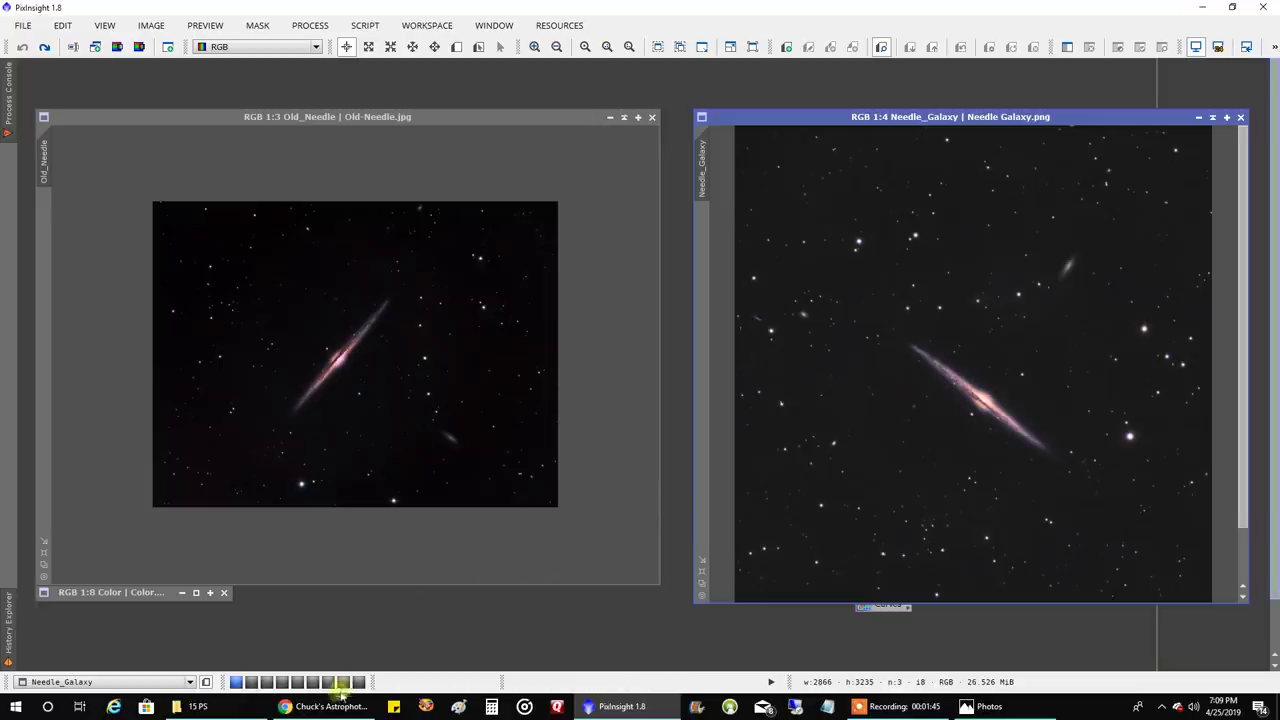
pyautogui.click(330, 706)
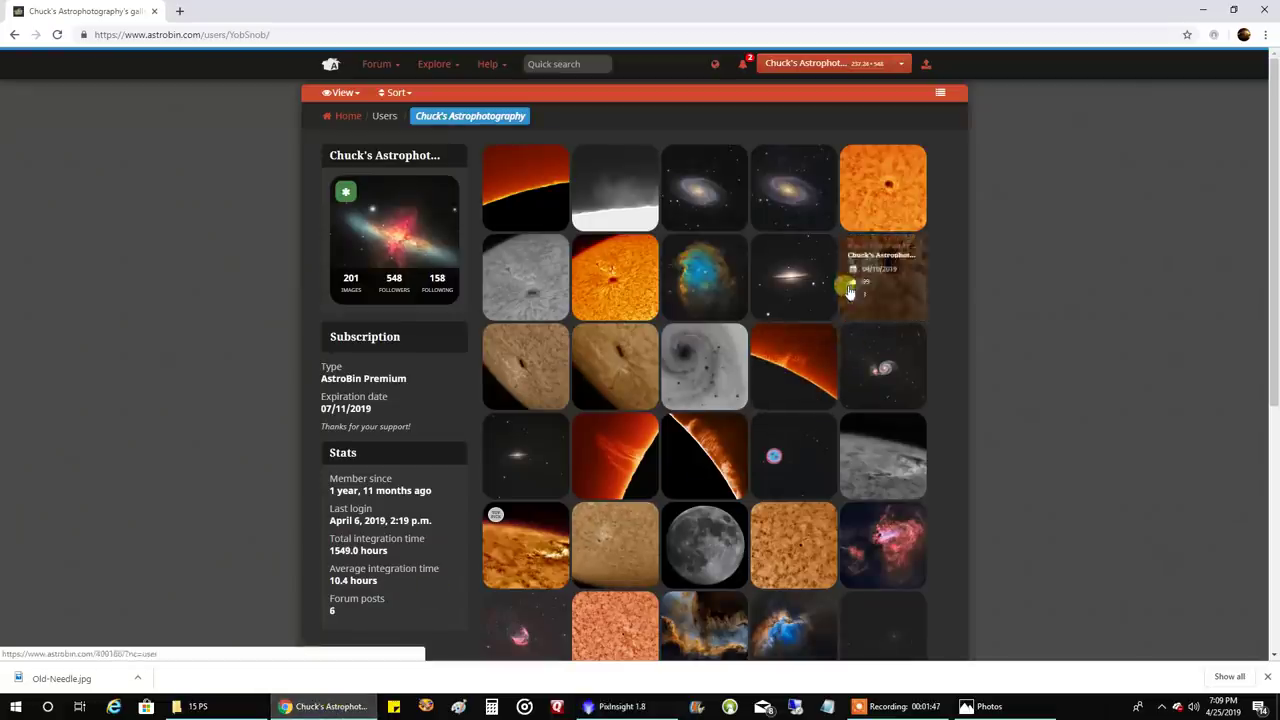
# View the Whirlpool Galaxy (M51) original and final revisions at full size.
pyautogui.scroll(-2, 870, 290)
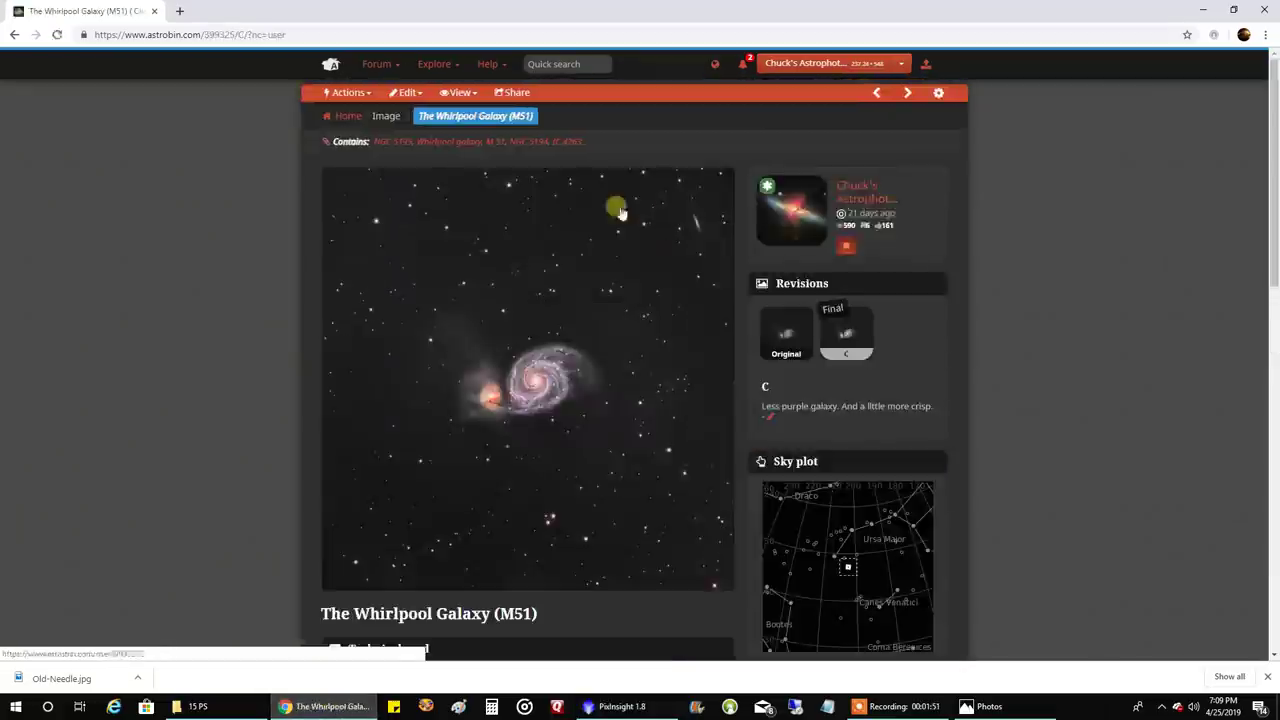
pyautogui.click(768, 338)
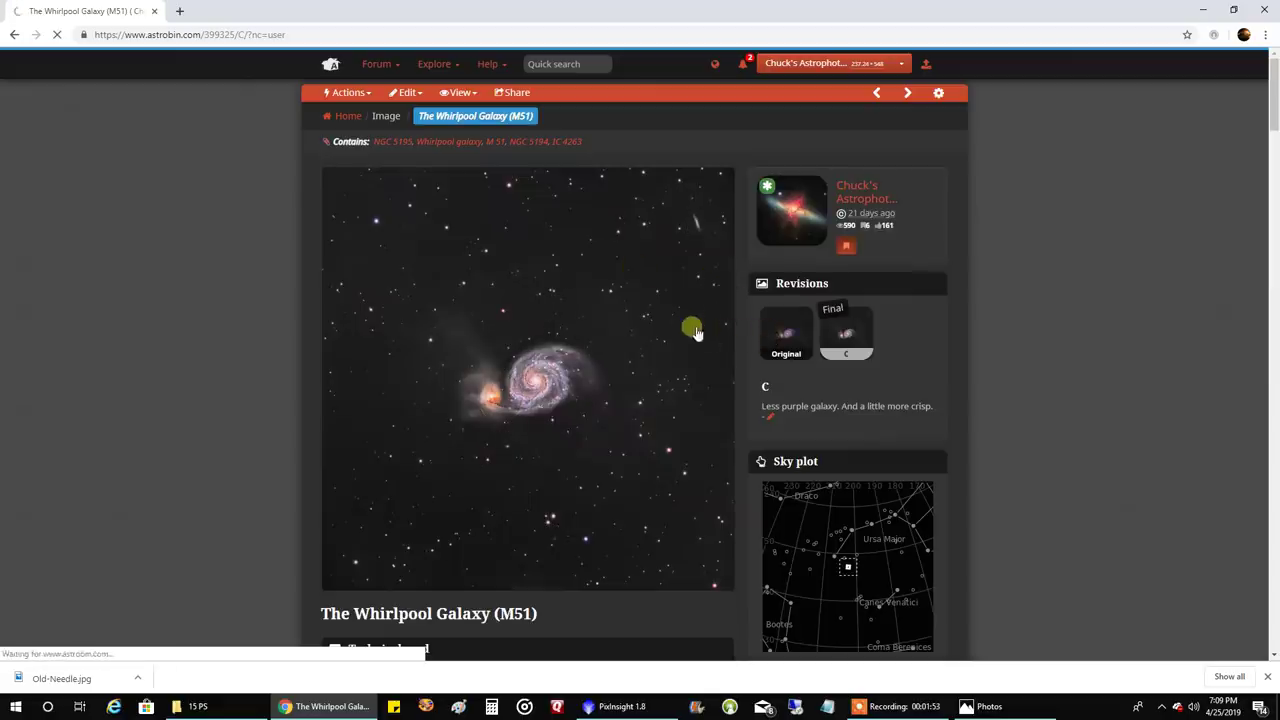
pyautogui.click(673, 332)
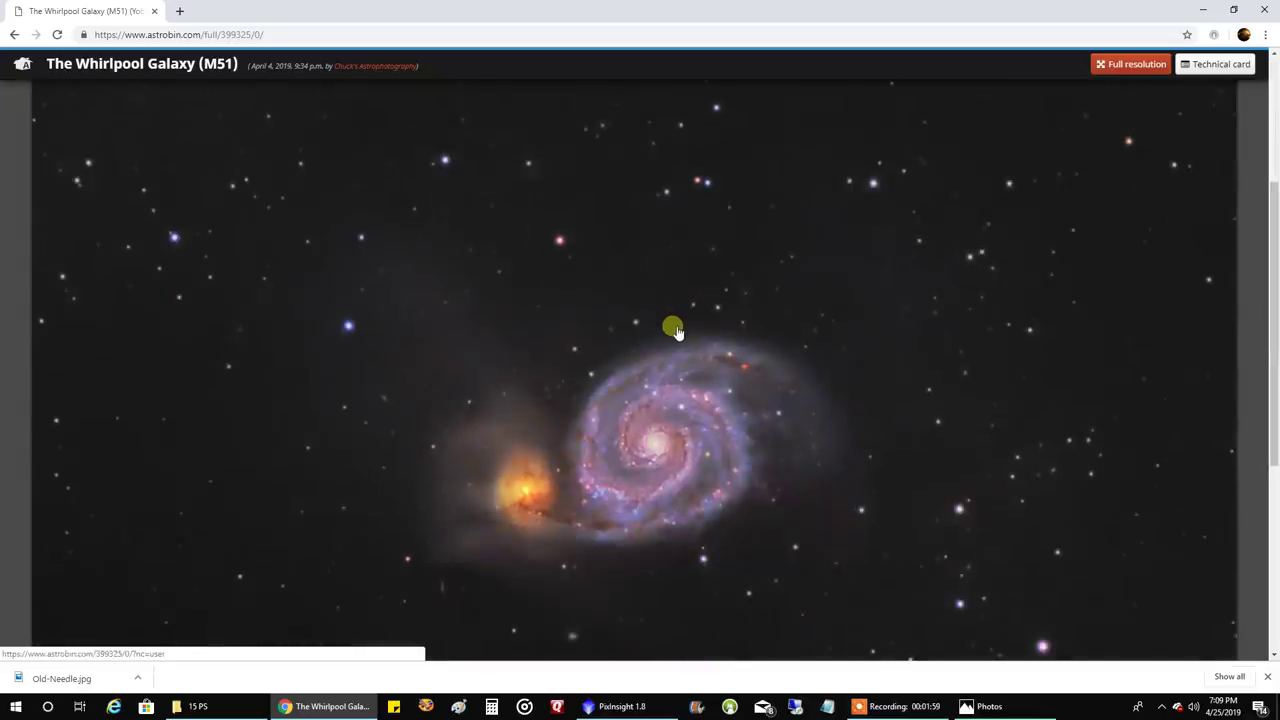
pyautogui.click(673, 332)
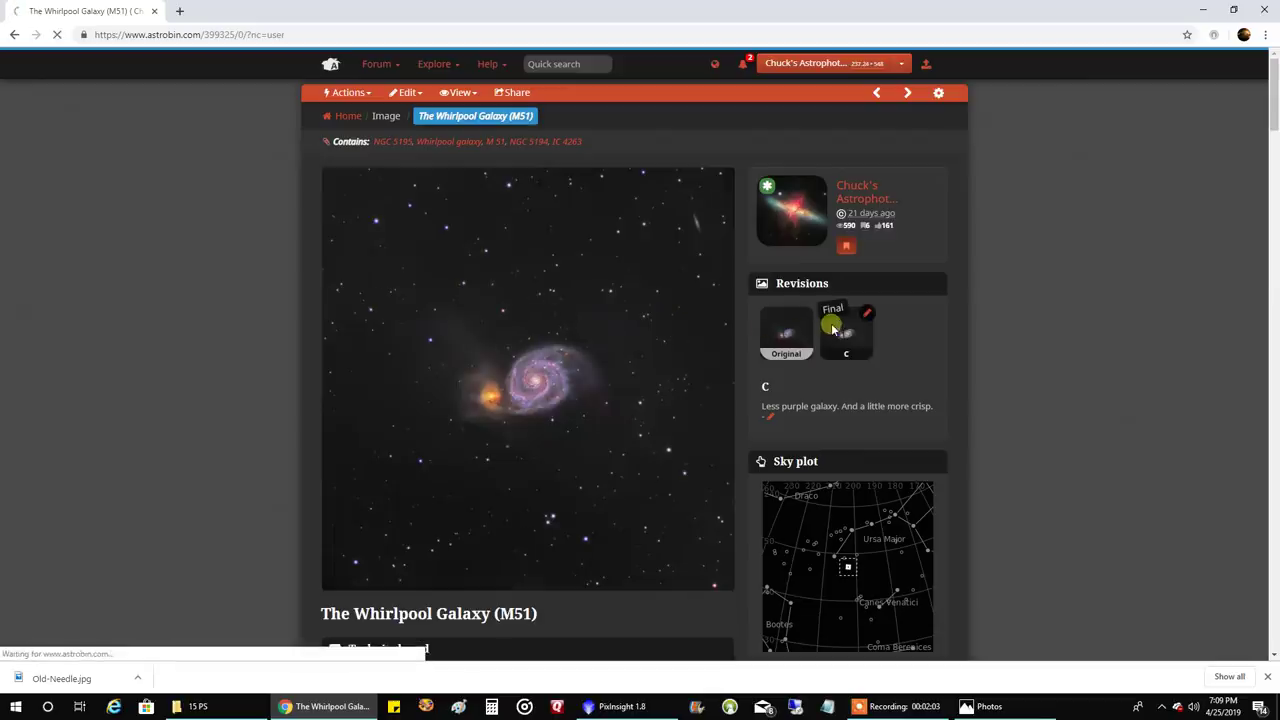
pyautogui.click(718, 332)
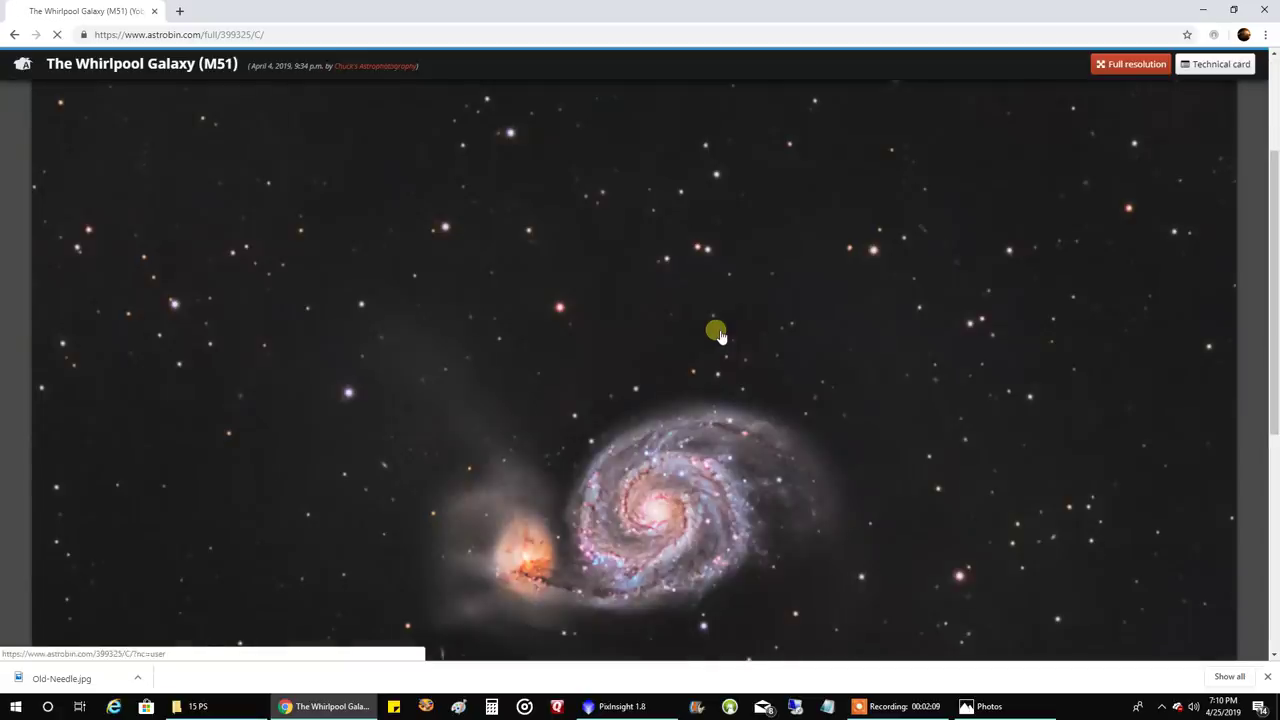
pyautogui.click(718, 332)
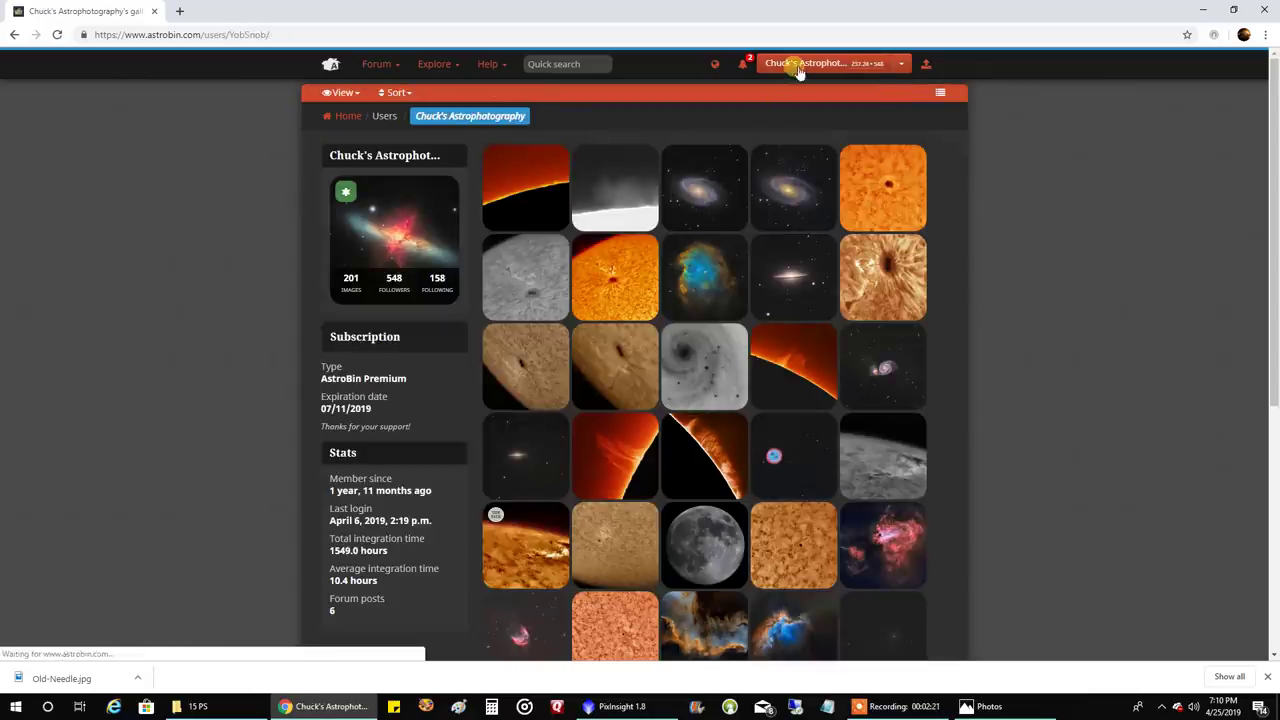
# Glance at M81 in LRGB, then view M81 in HaLRGB at full size.
pyautogui.click(785, 162)
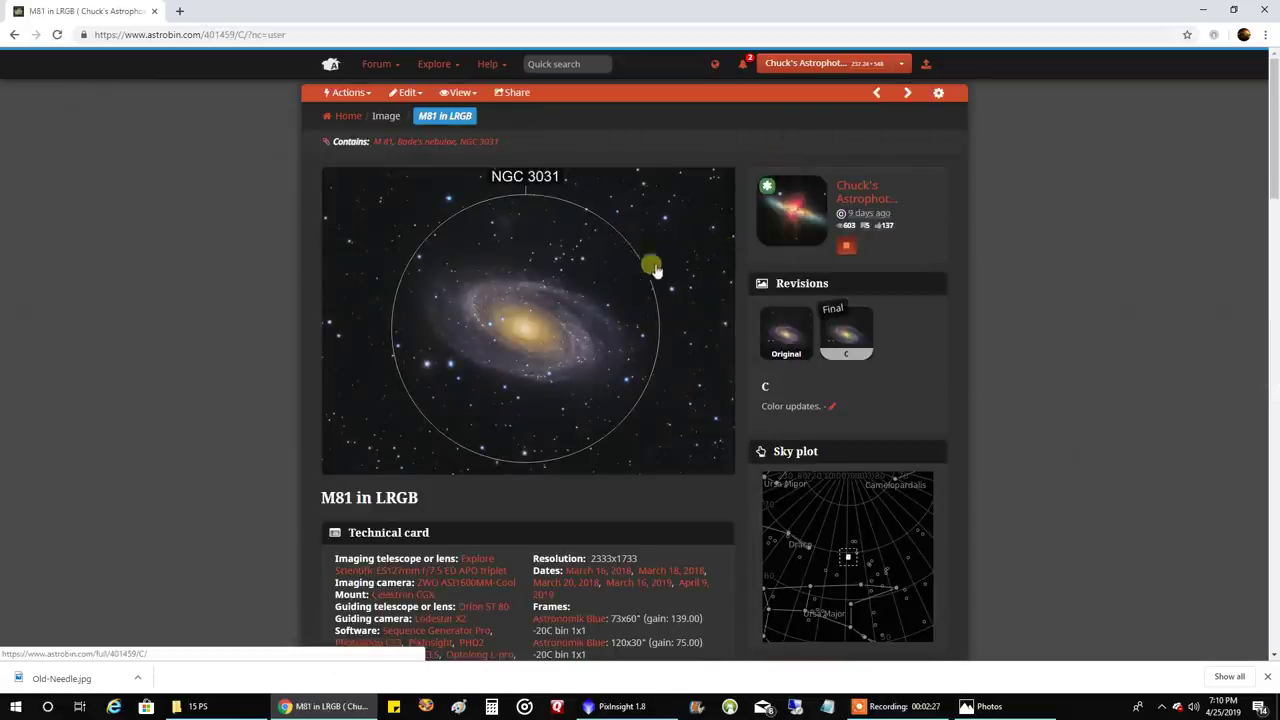
pyautogui.click(780, 65)
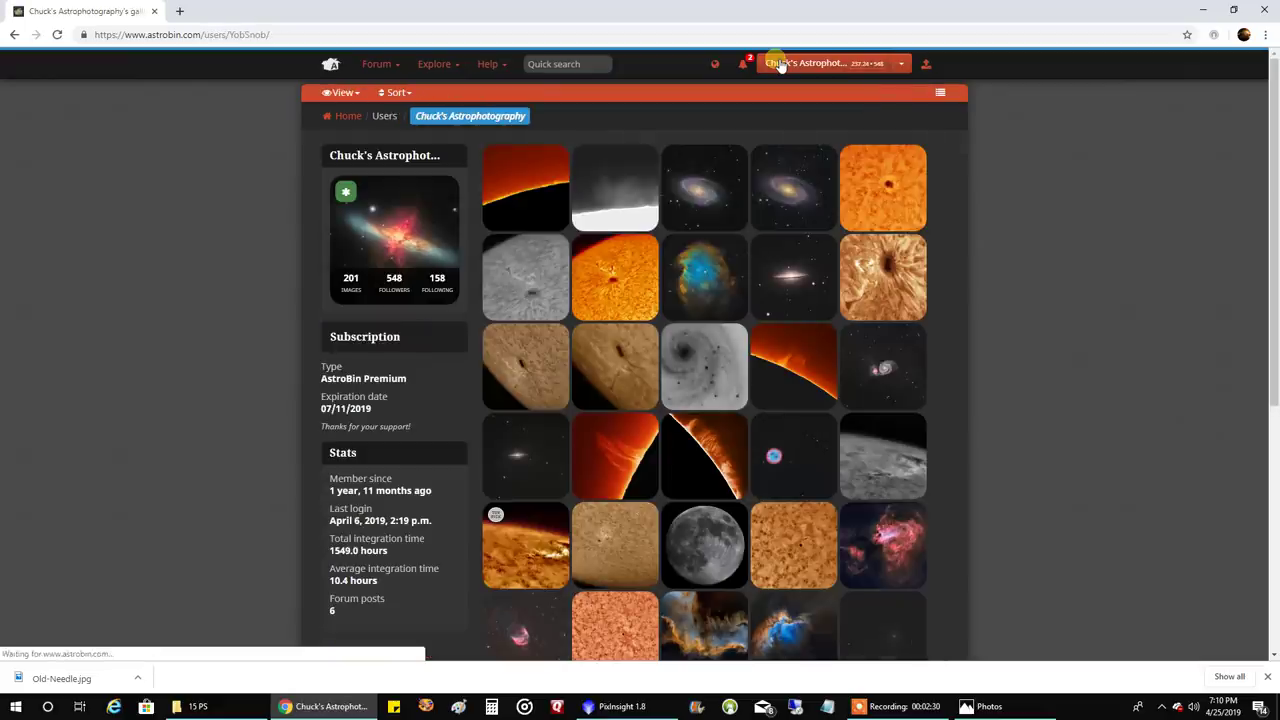
pyautogui.click(705, 162)
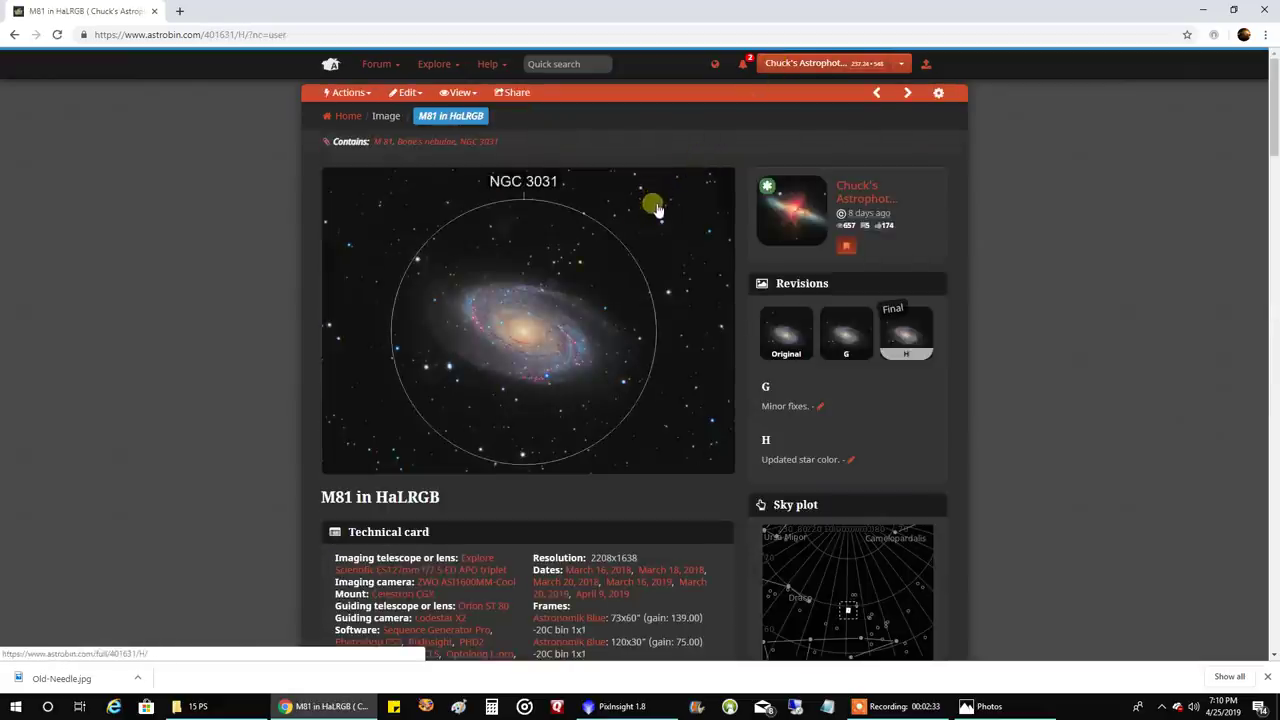
pyautogui.click(666, 199)
pyautogui.scroll(-2, 684, 200)
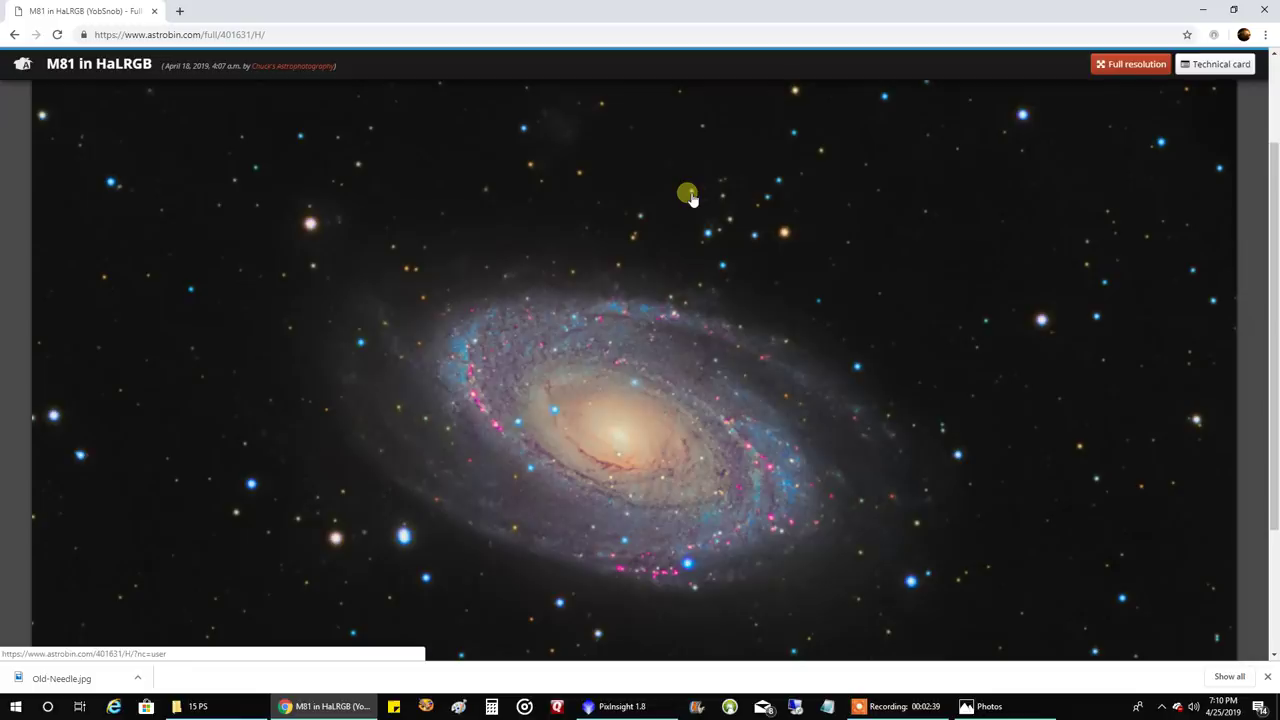
pyautogui.click(690, 197)
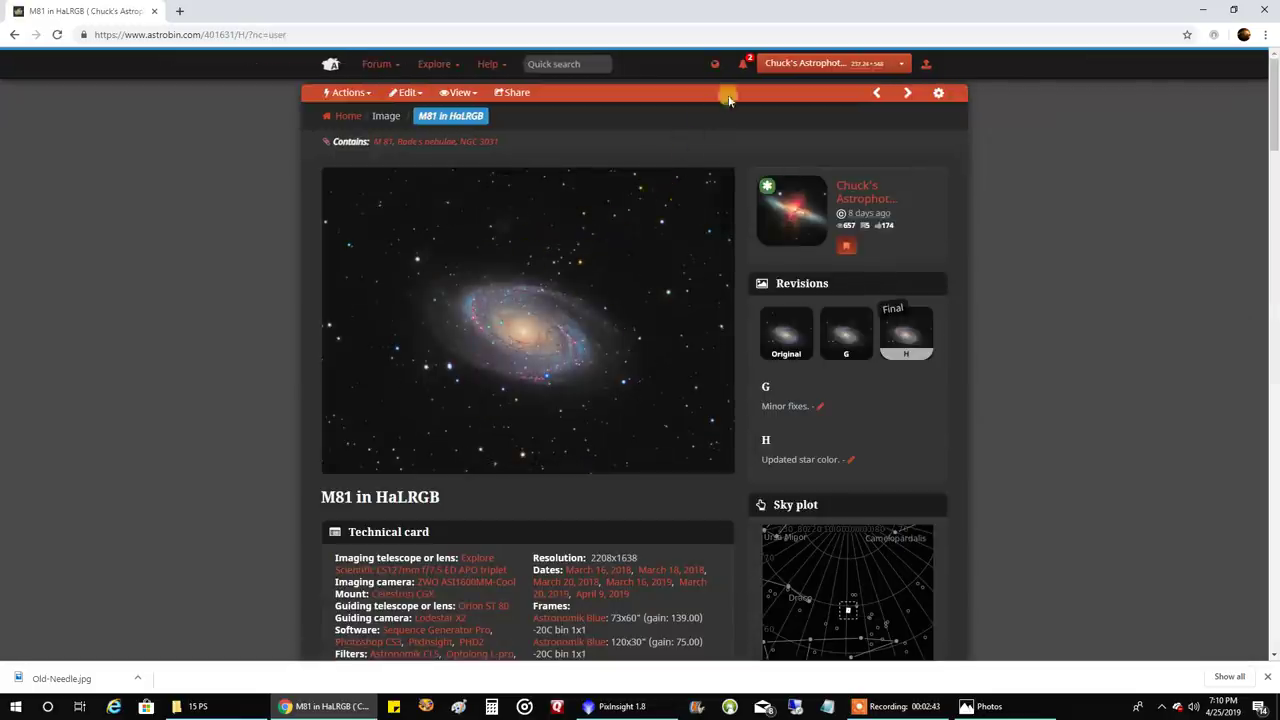
# Revisit the M81 in HaLRGB page from the gallery, then open M81 in LRGB.
pyautogui.click(797, 66)
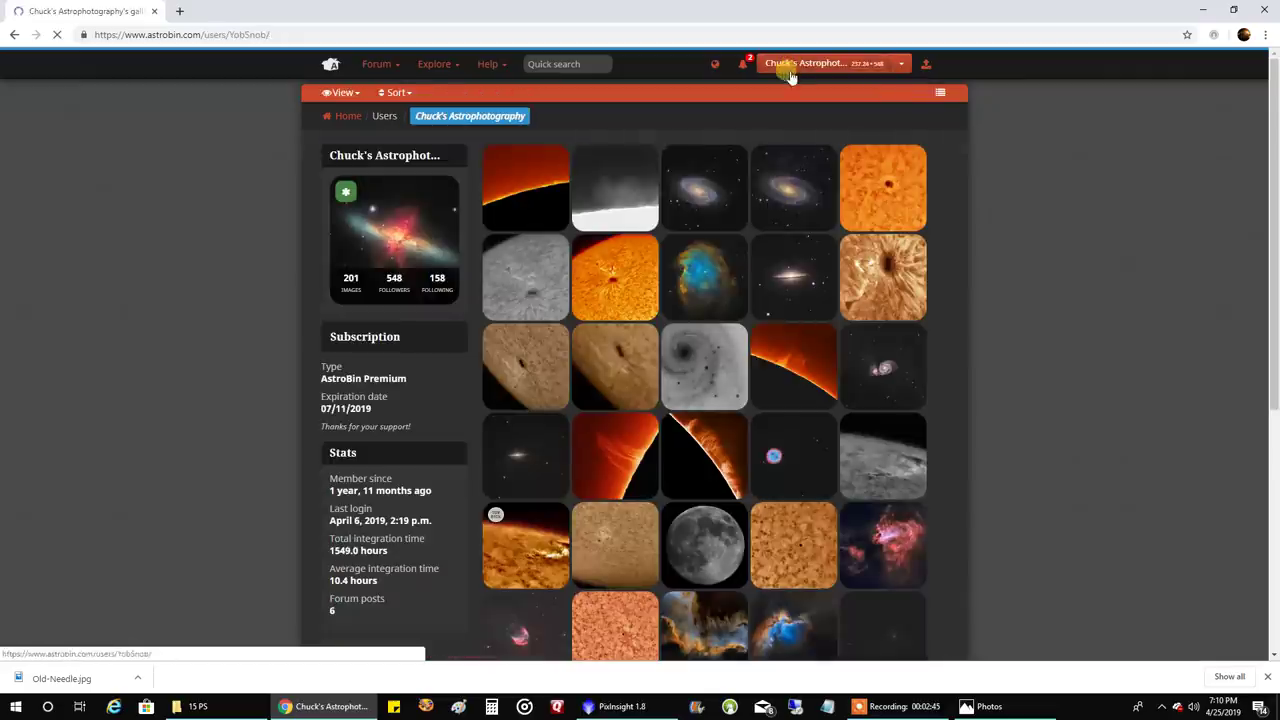
pyautogui.click(716, 170)
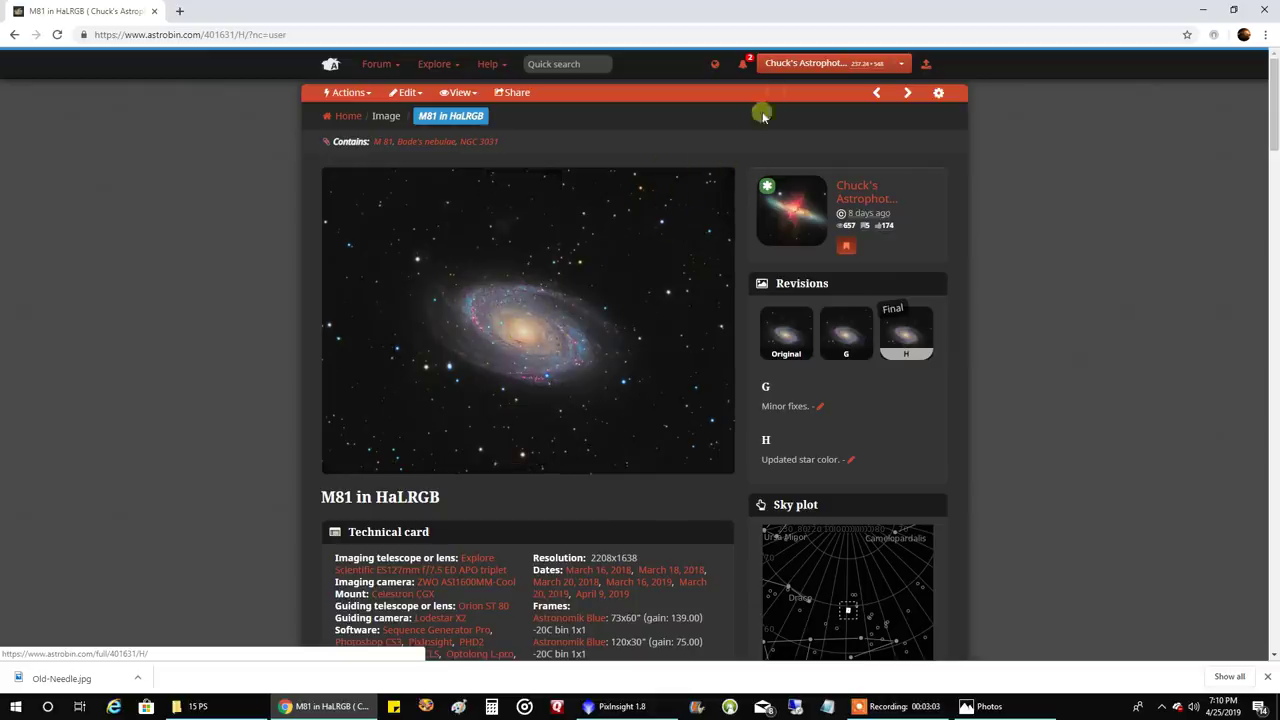
pyautogui.click(786, 68)
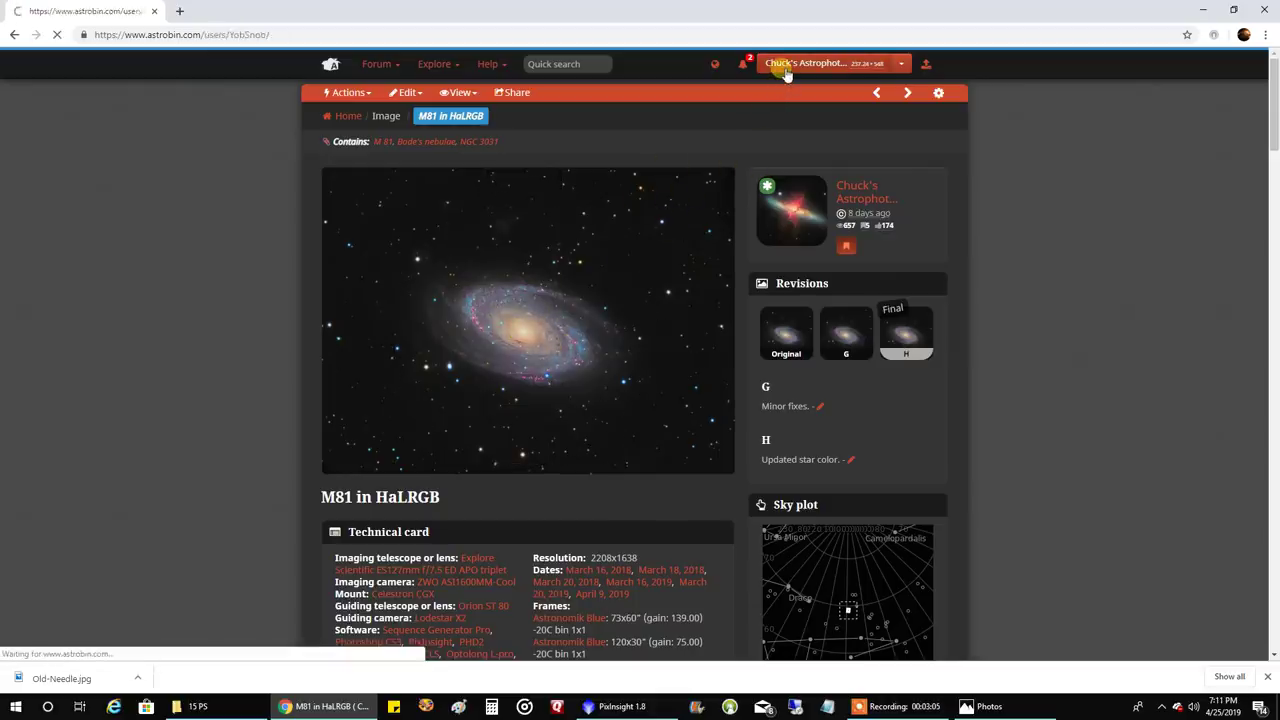
pyautogui.click(807, 176)
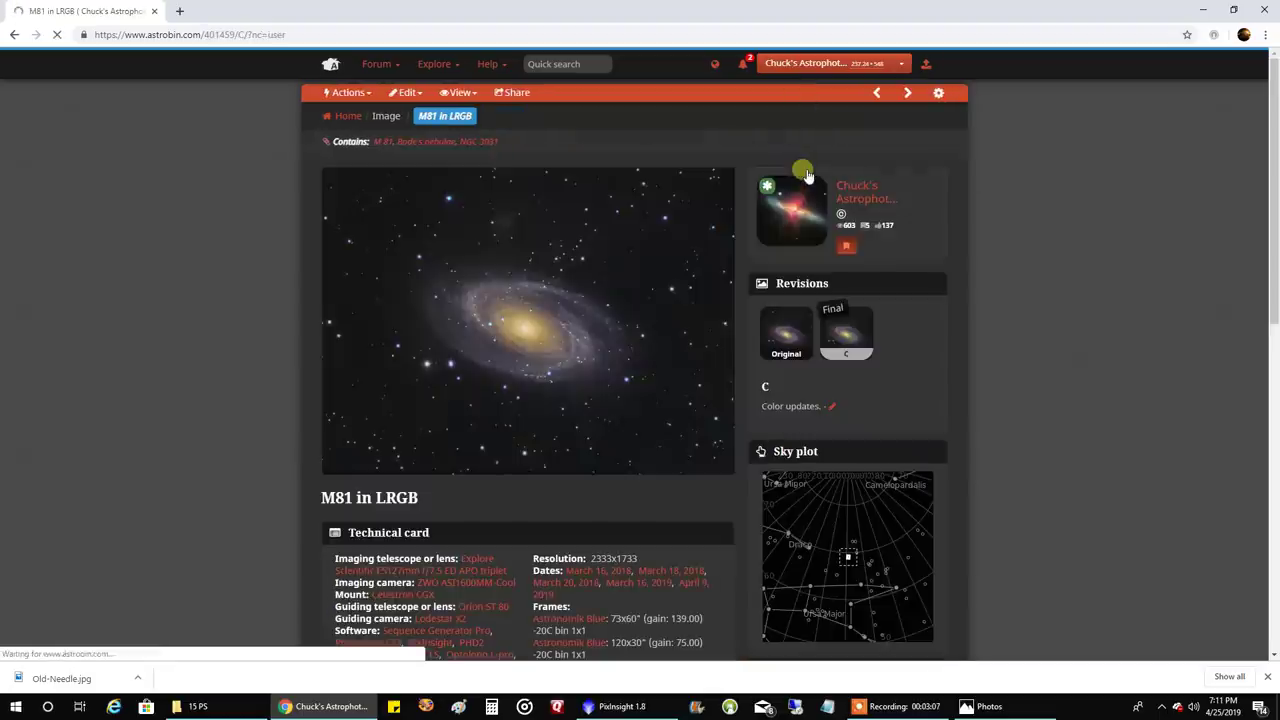